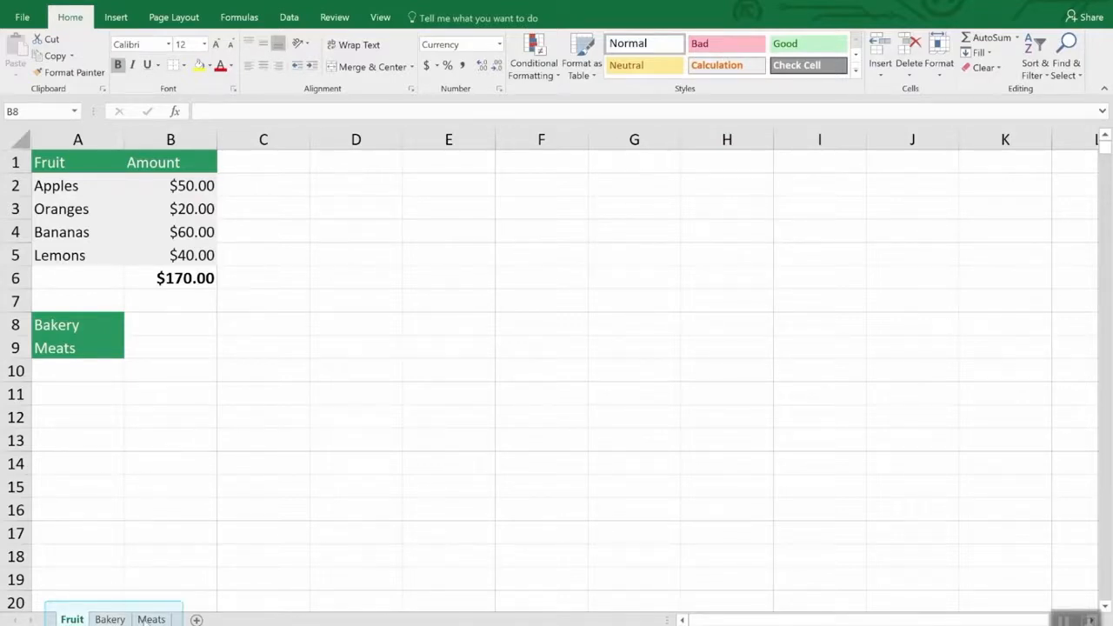
# Step: Review the Bakery and Meats sheets, and return to the Fruit sheet
pyautogui.click(125, 620)
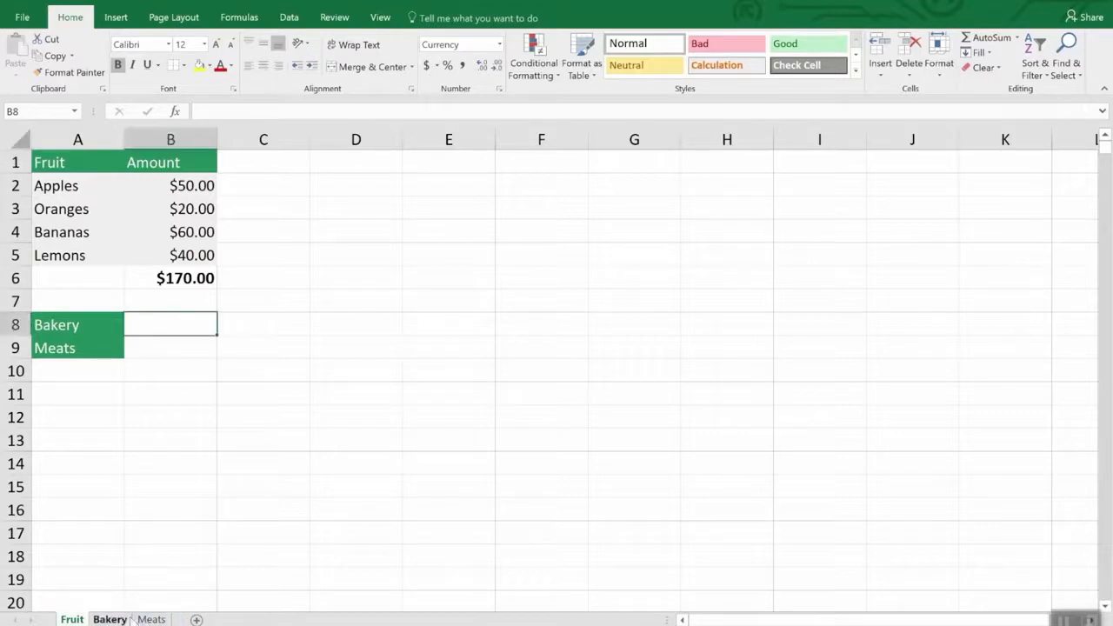
pyautogui.click(151, 619)
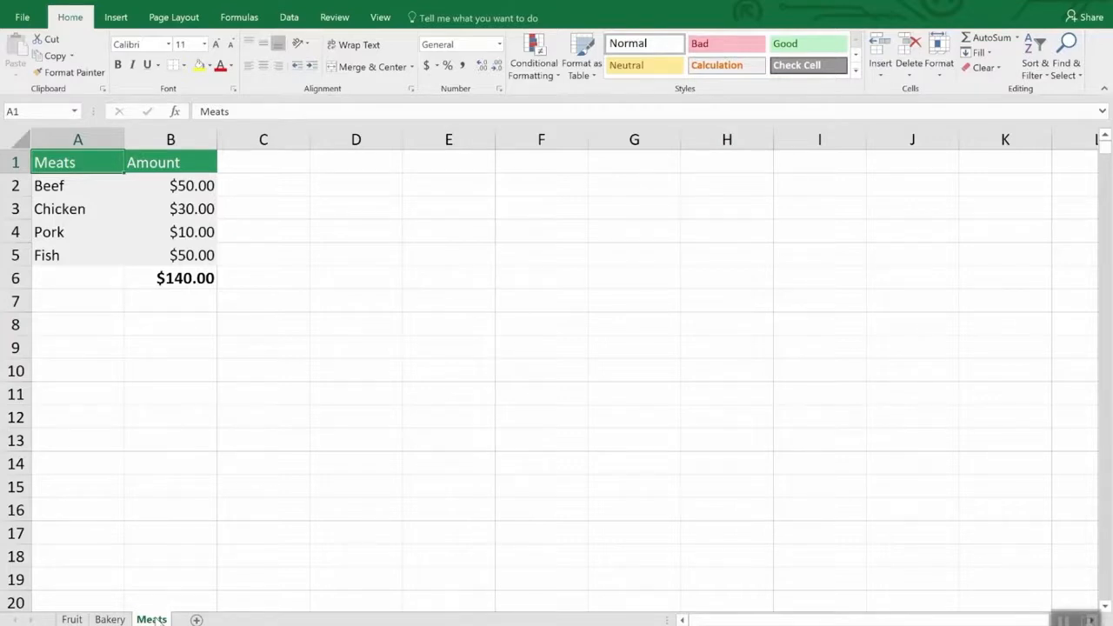
pyautogui.click(75, 619)
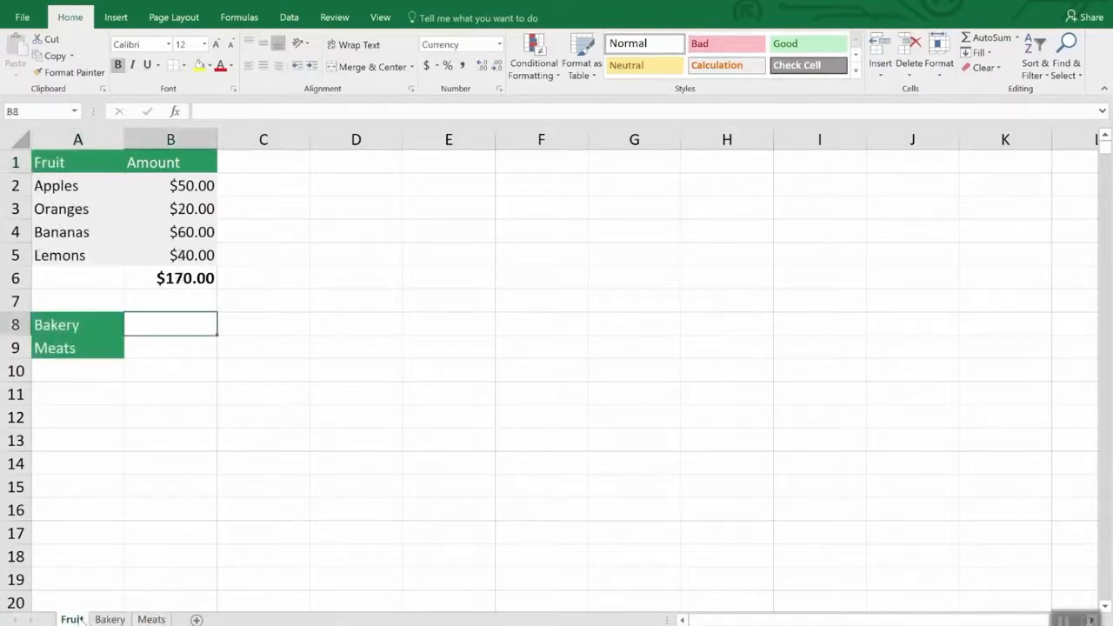
# Step: Create a copy of the Fruit sheet within Inventory.xlsx, placed before the original Fruit sheet
pyautogui.rightClick(79, 619)
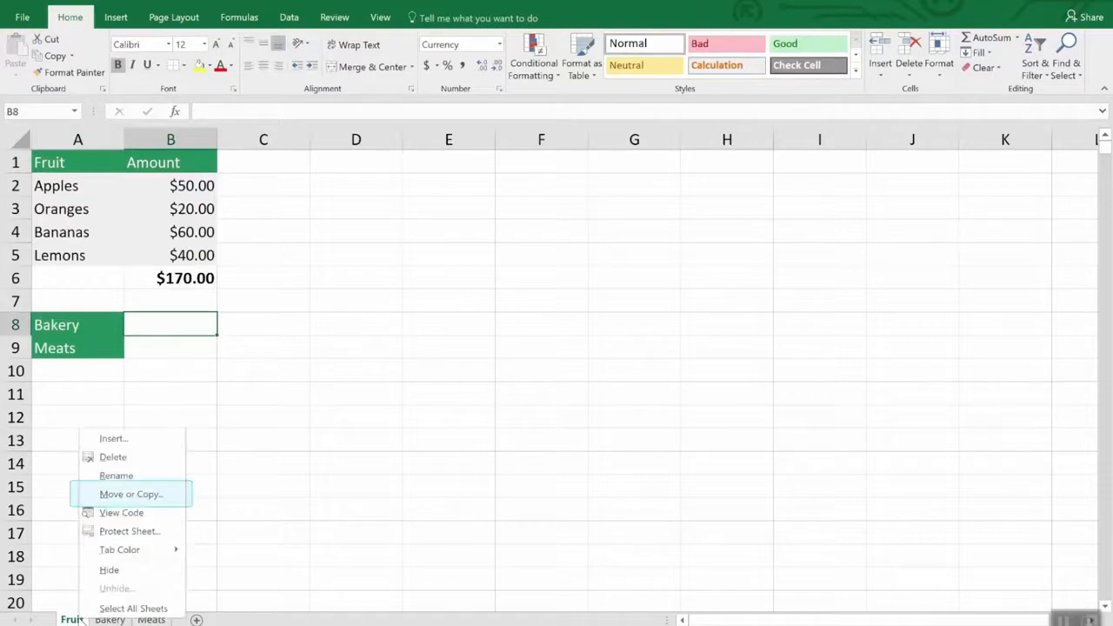
pyautogui.click(130, 494)
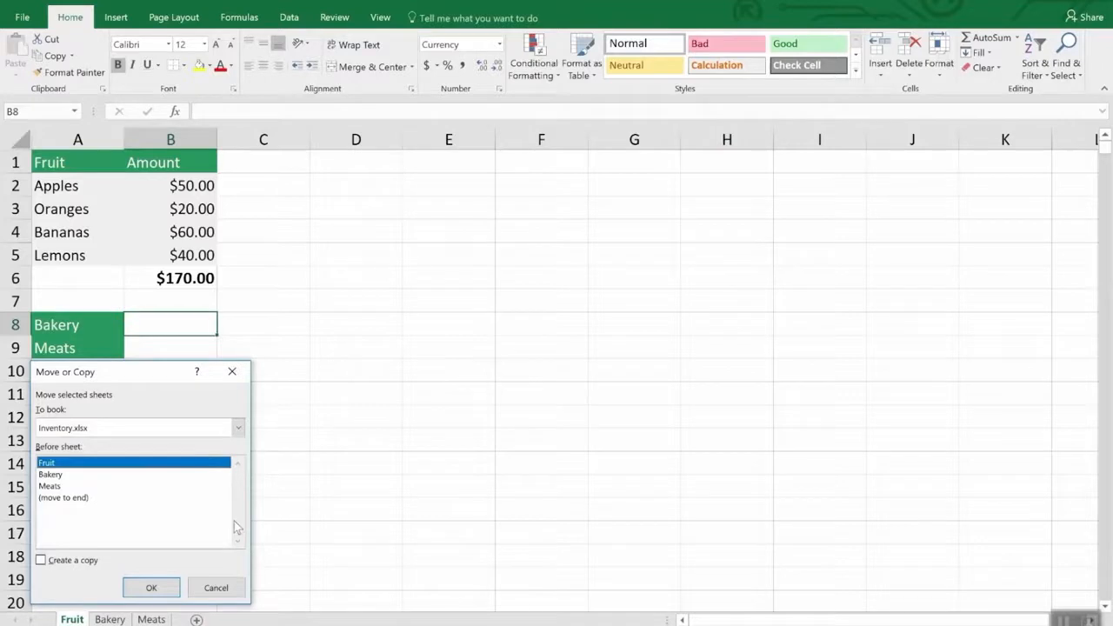
pyautogui.click(67, 564)
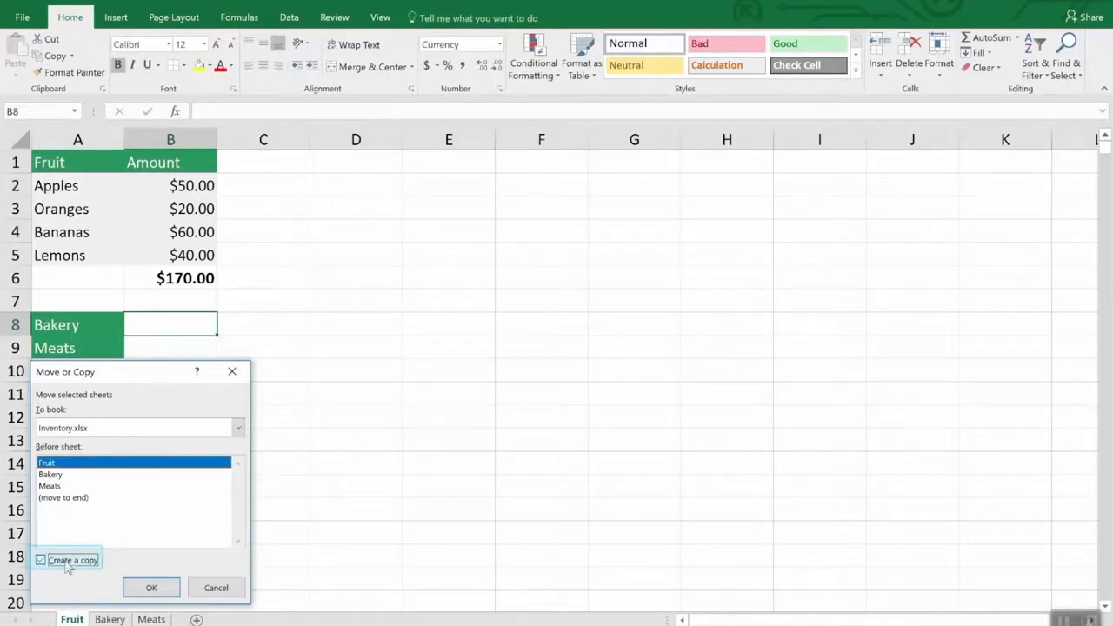
pyautogui.click(152, 592)
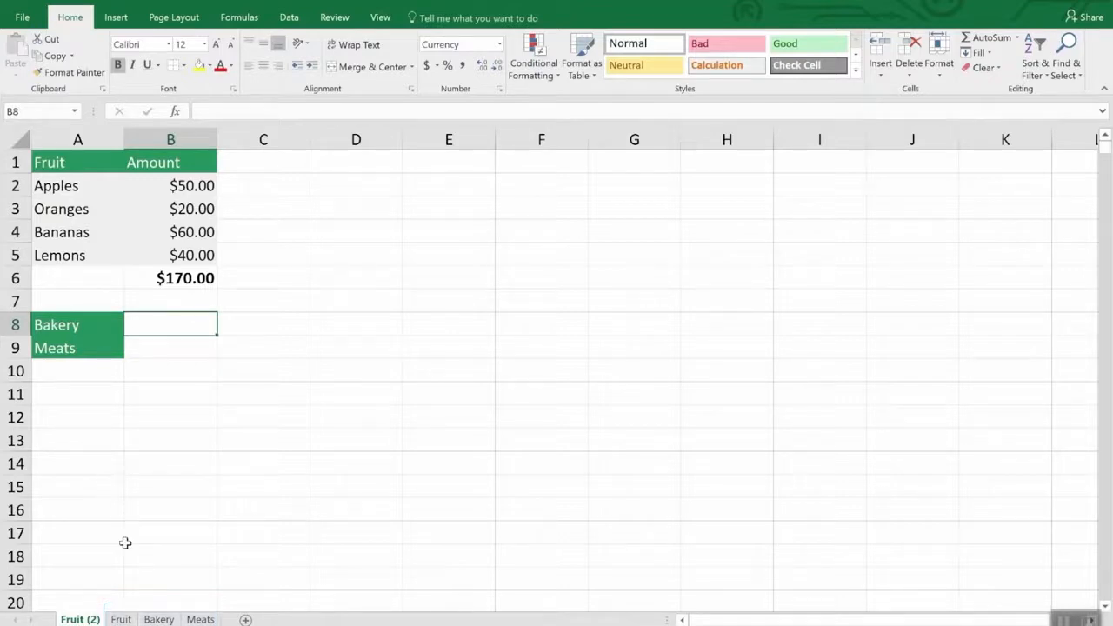
# Step: Delete the duplicate Fruit (2) sheet from the workbook
pyautogui.rightClick(75, 620)
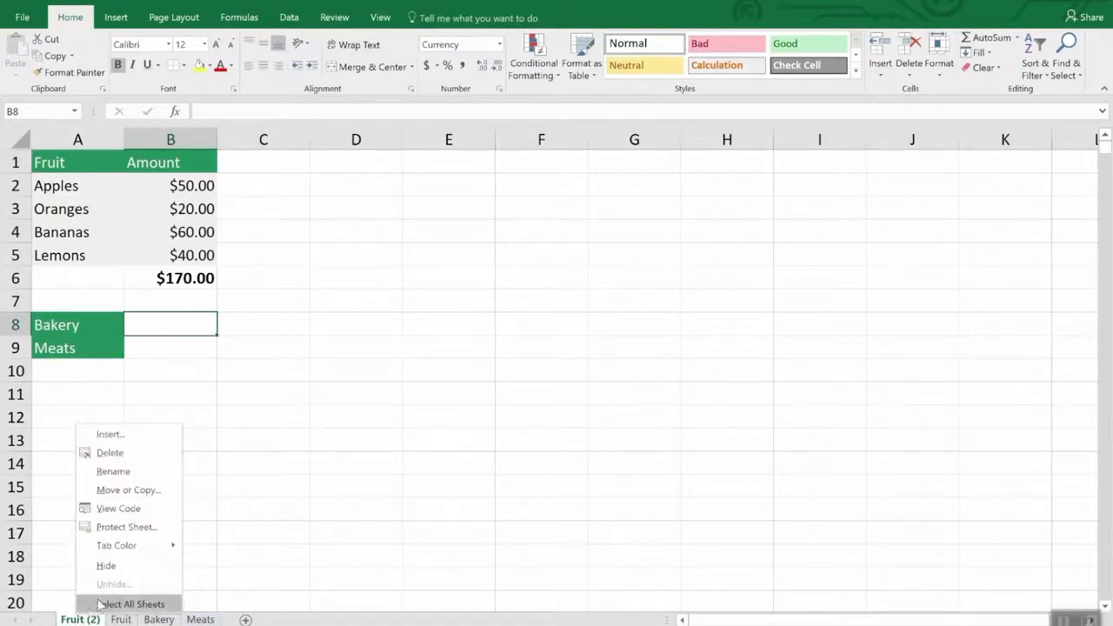
pyautogui.click(122, 453)
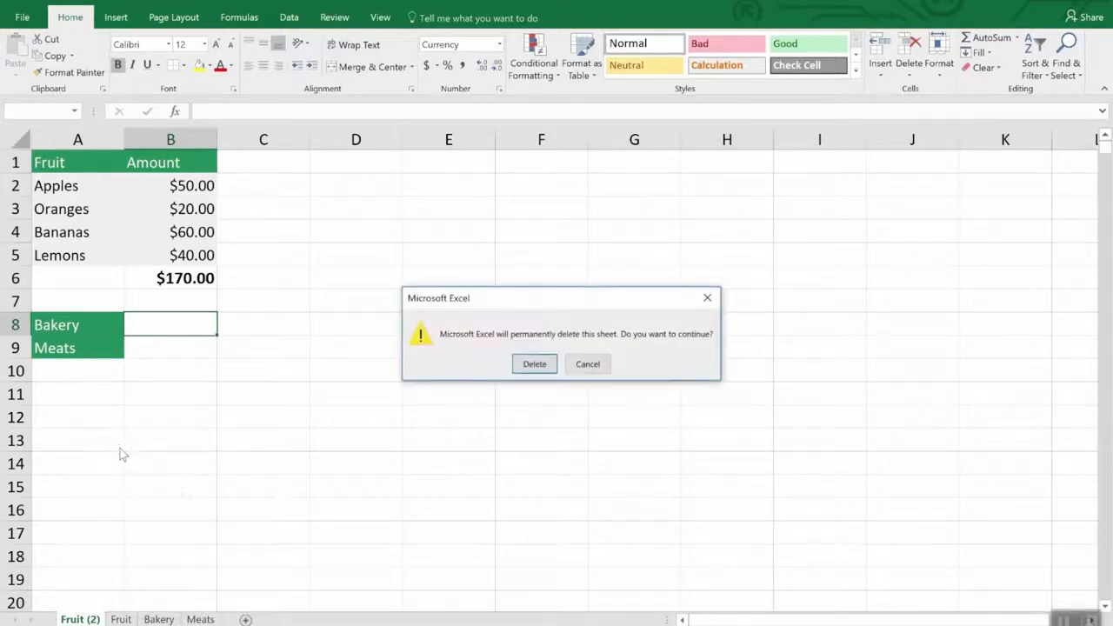
pyautogui.click(528, 365)
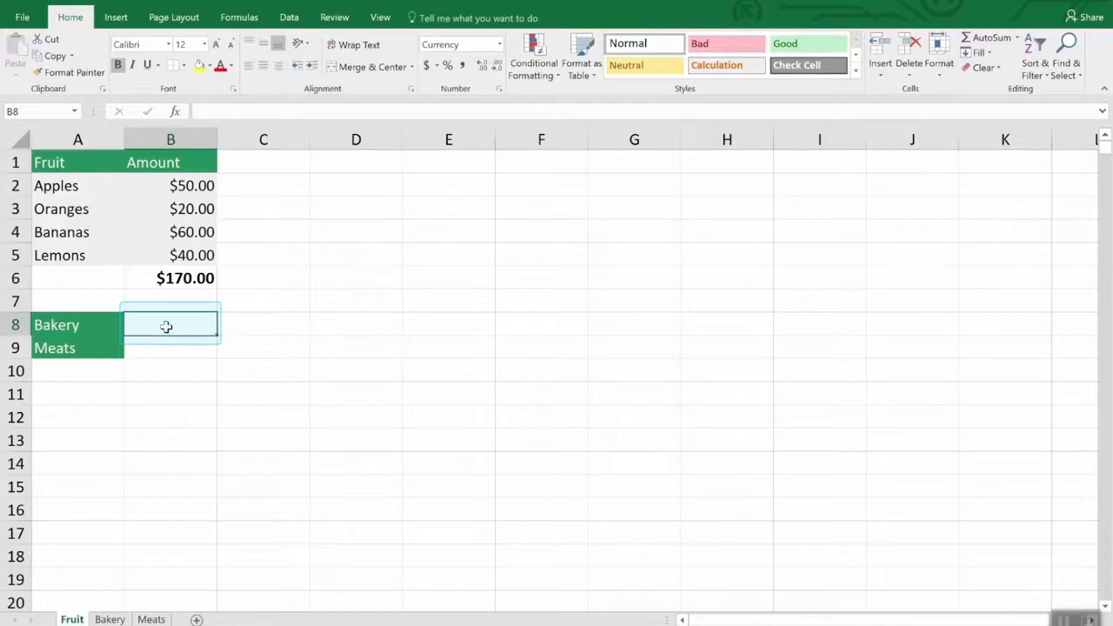
# Step: Enter a SUM formula in B8 of the Fruit sheet that references the total in Bakery!B7
pyautogui.write('=')
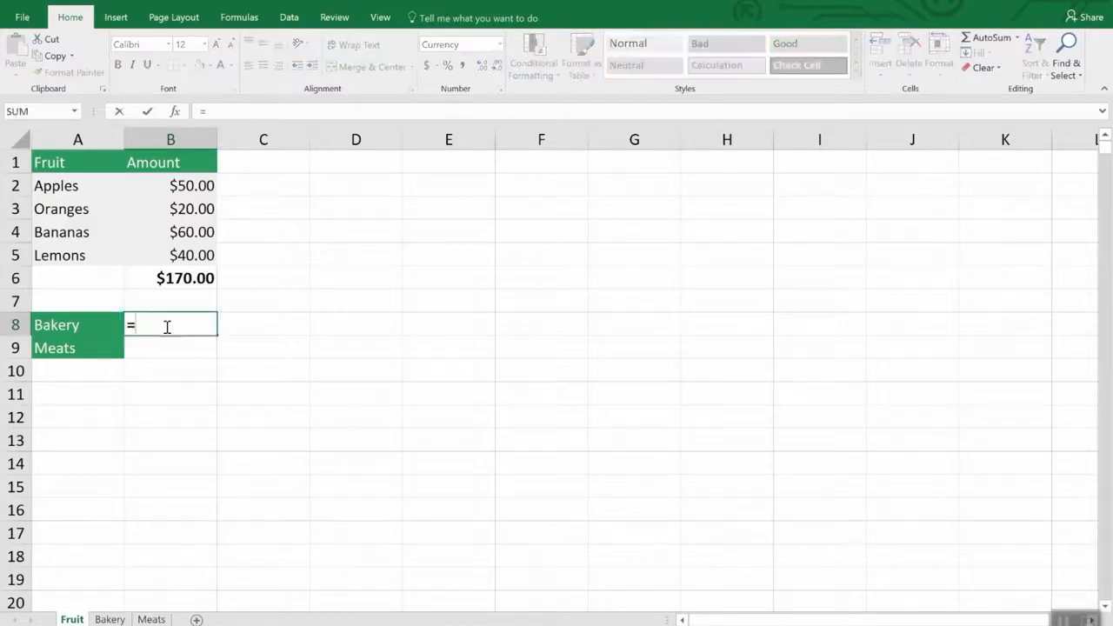
pyautogui.write('sum')
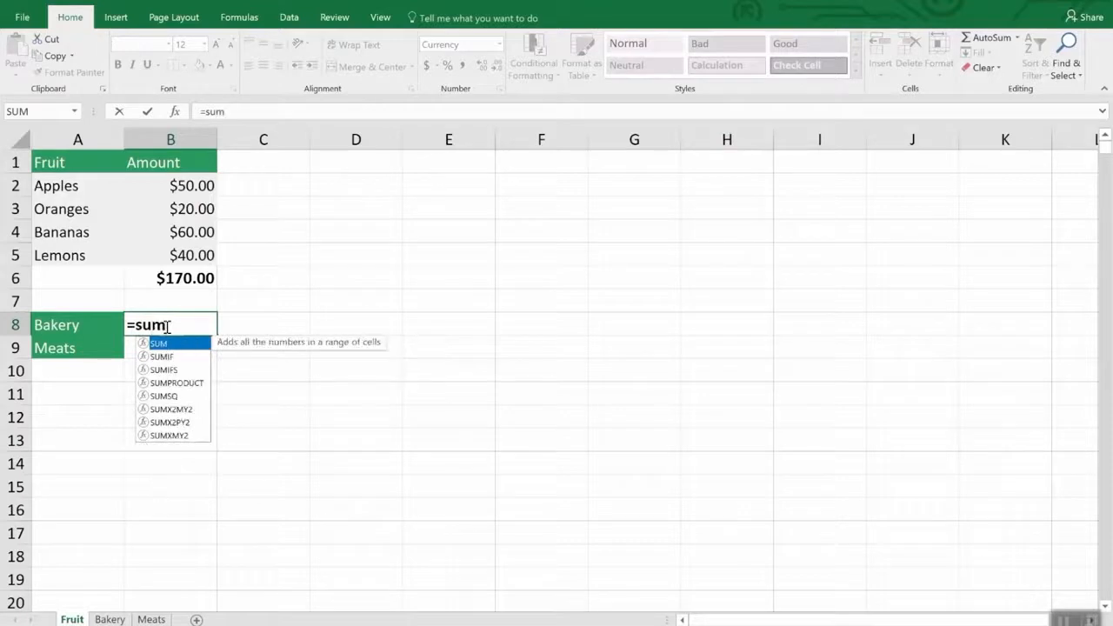
pyautogui.write('(')
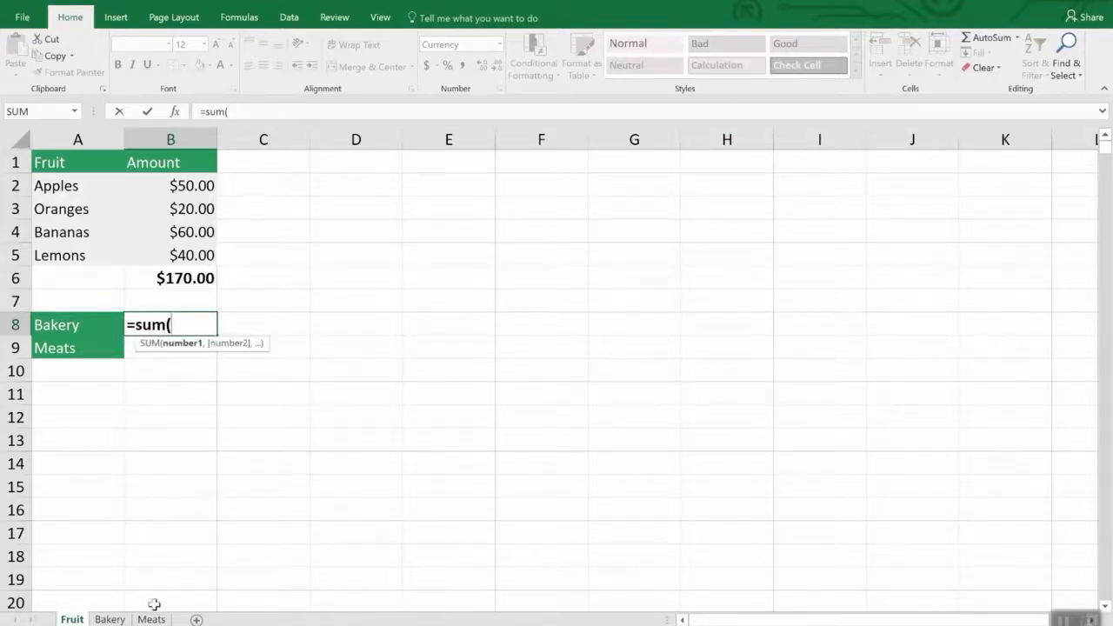
pyautogui.click(122, 619)
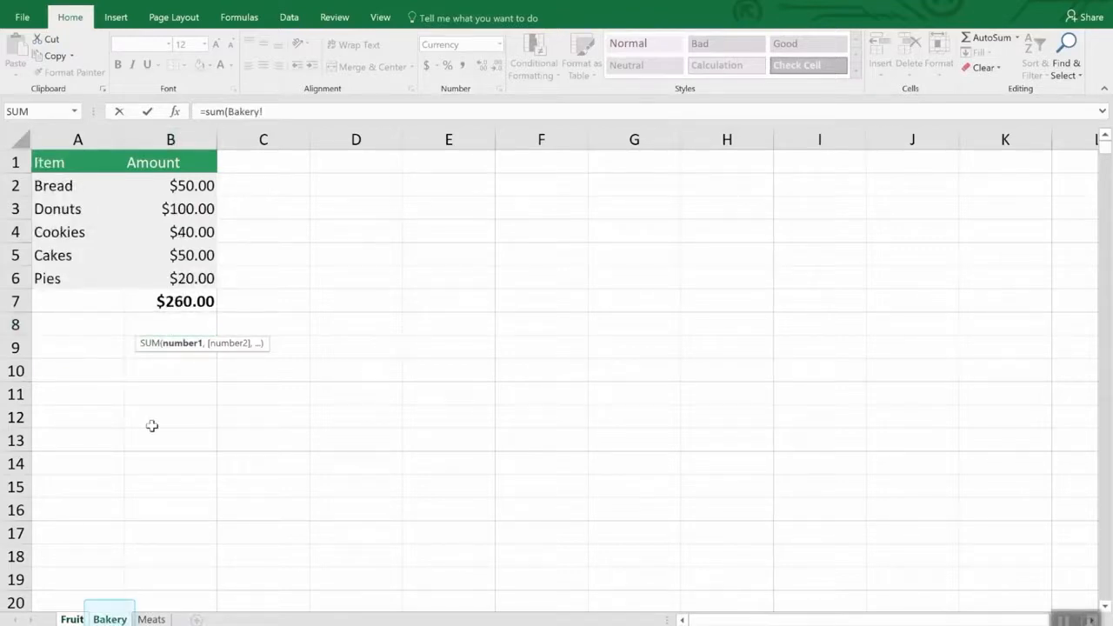
pyautogui.click(193, 299)
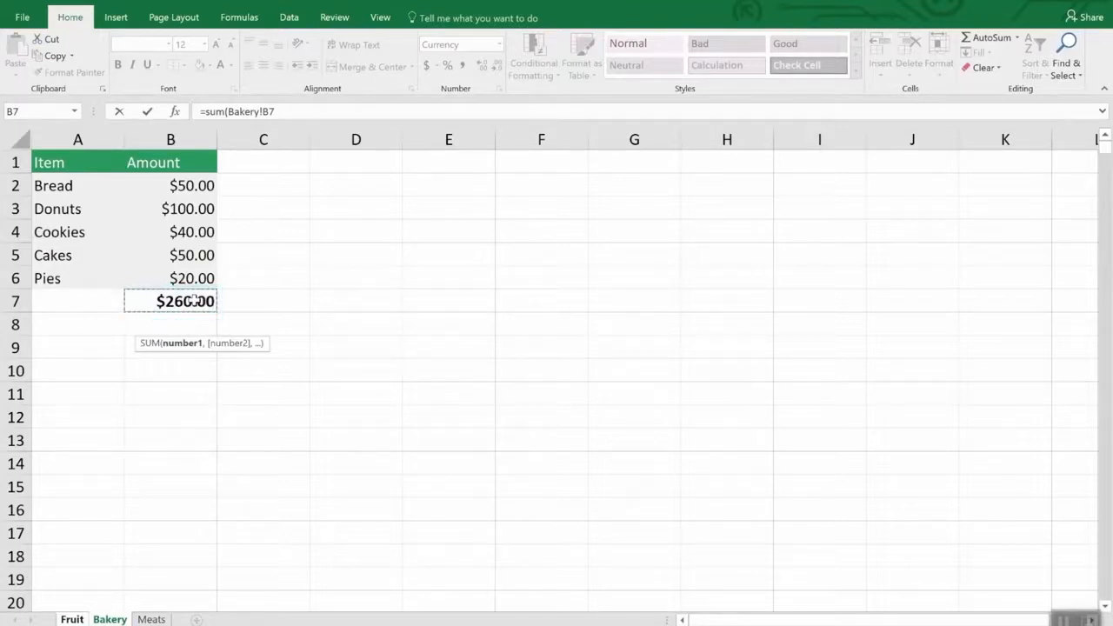
pyautogui.press('Return')
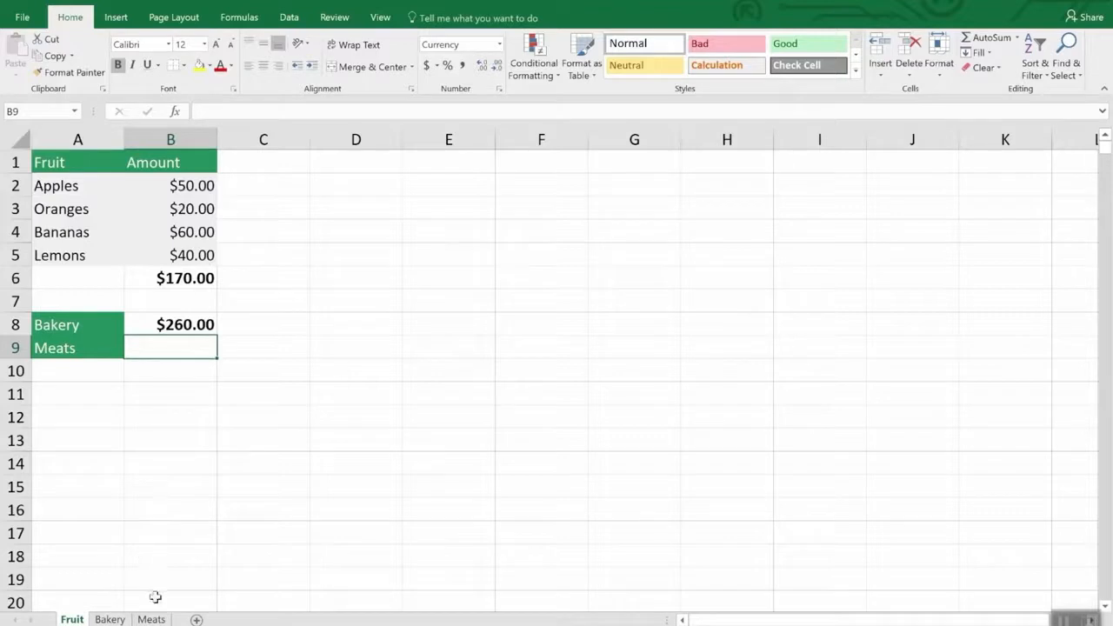
# Step: Enter a SUM formula in B9 that adds the Chicken and Fish amounts, Meats!B3 and Meats!B5
pyautogui.write('=')
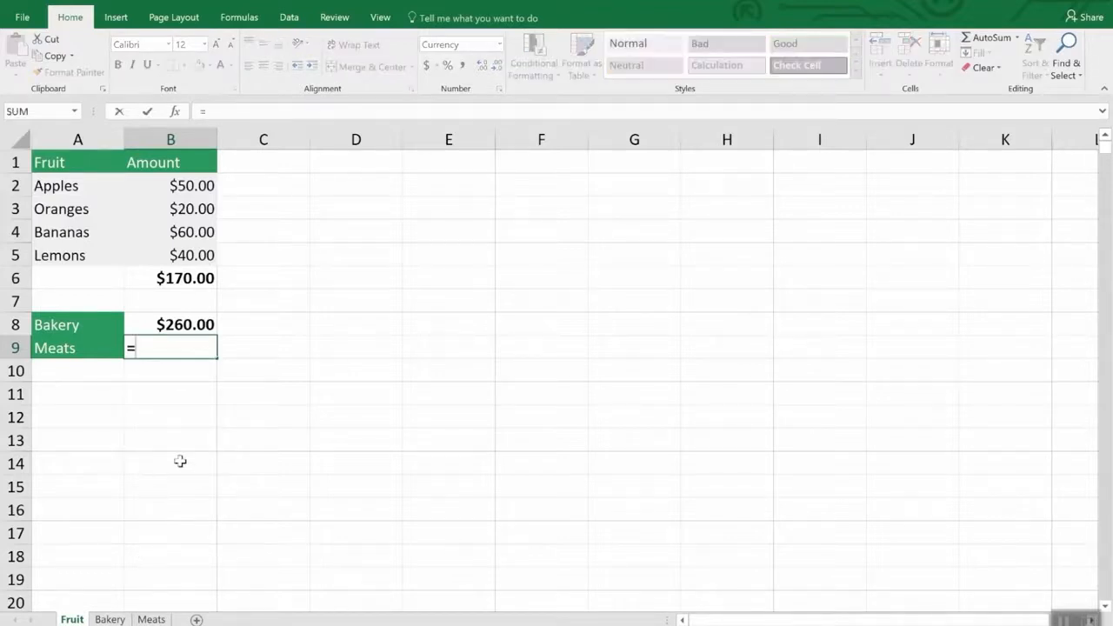
pyautogui.write('sum(')
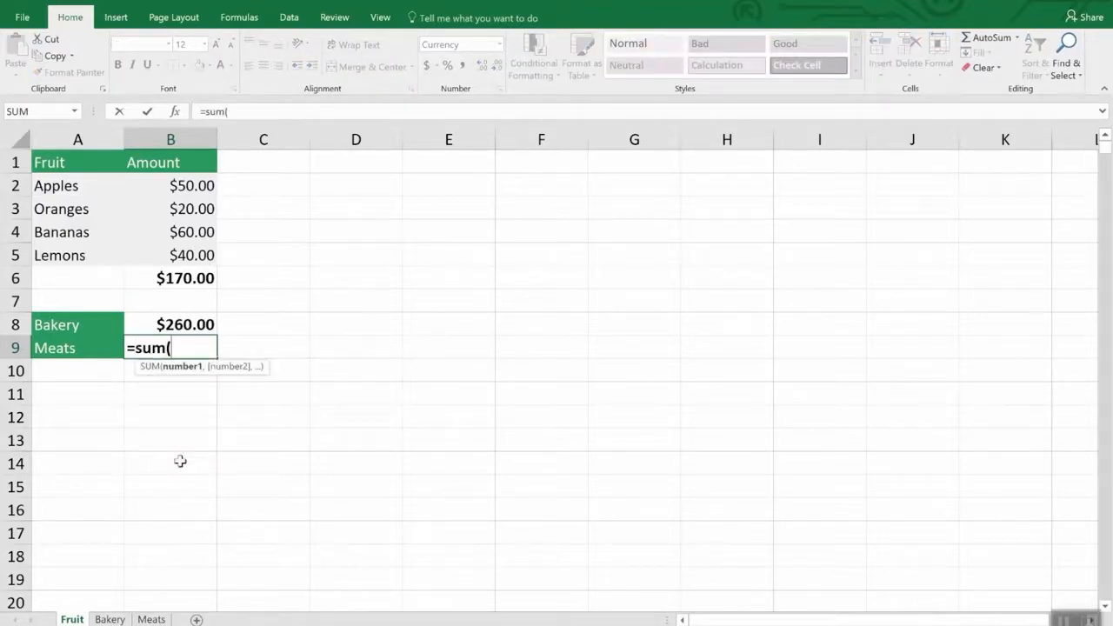
pyautogui.click(155, 619)
pyautogui.click(201, 208)
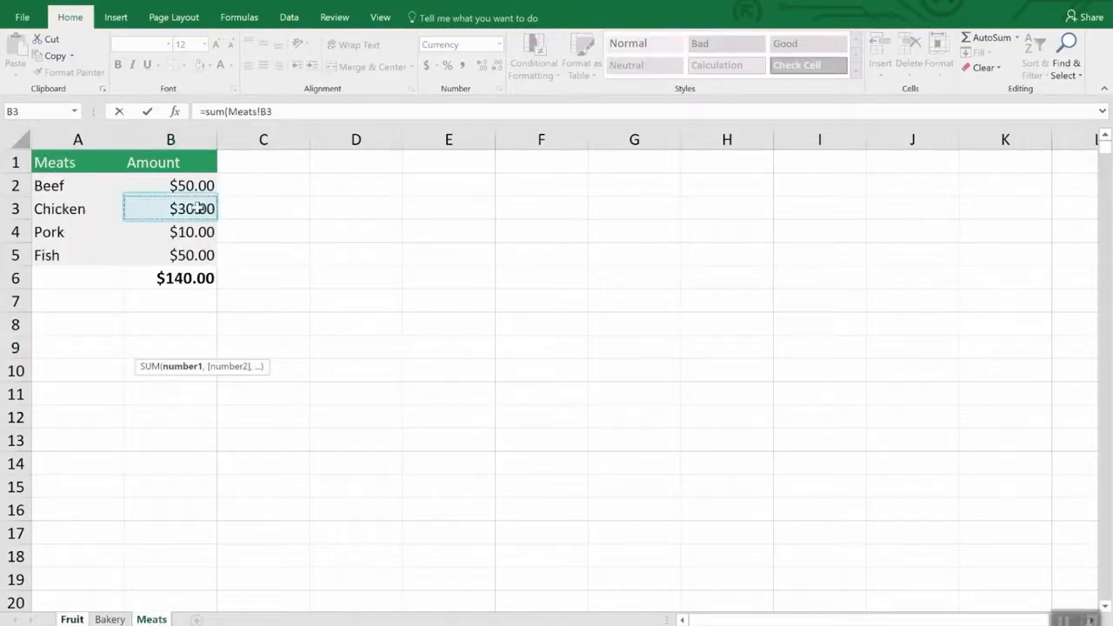
pyautogui.keyDown('ctrl'); pyautogui.click(200, 255); pyautogui.keyUp('ctrl')
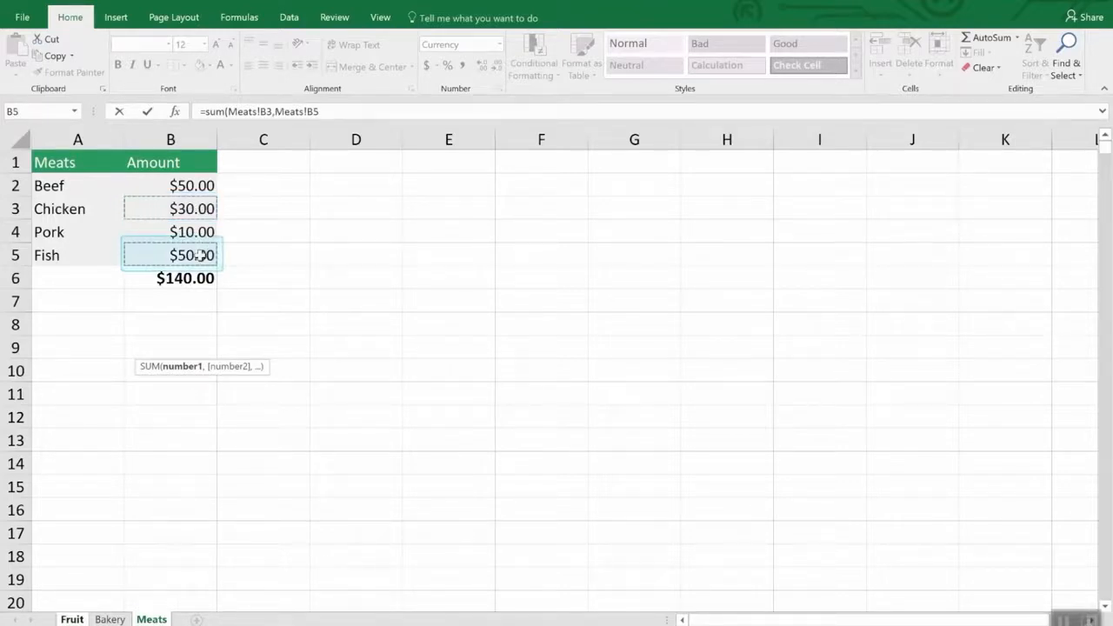
pyautogui.press('Return')
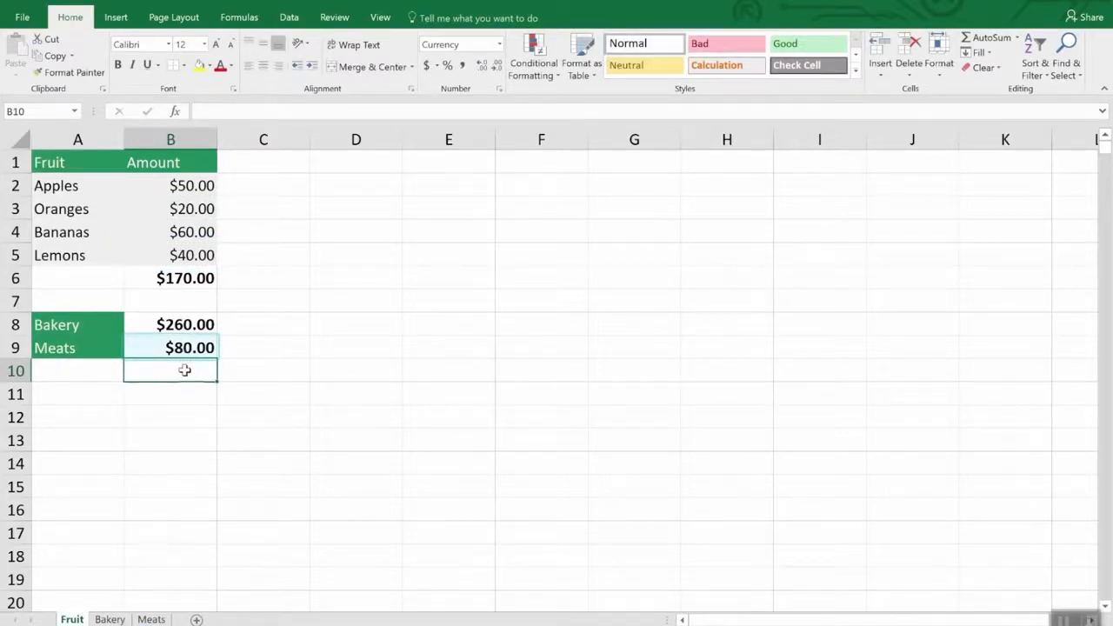
# Step: Examine the sheet reference in B8's SUM formula, and view the Bakery and Meats sheets with the formula open for editing
pyautogui.click(187, 324)
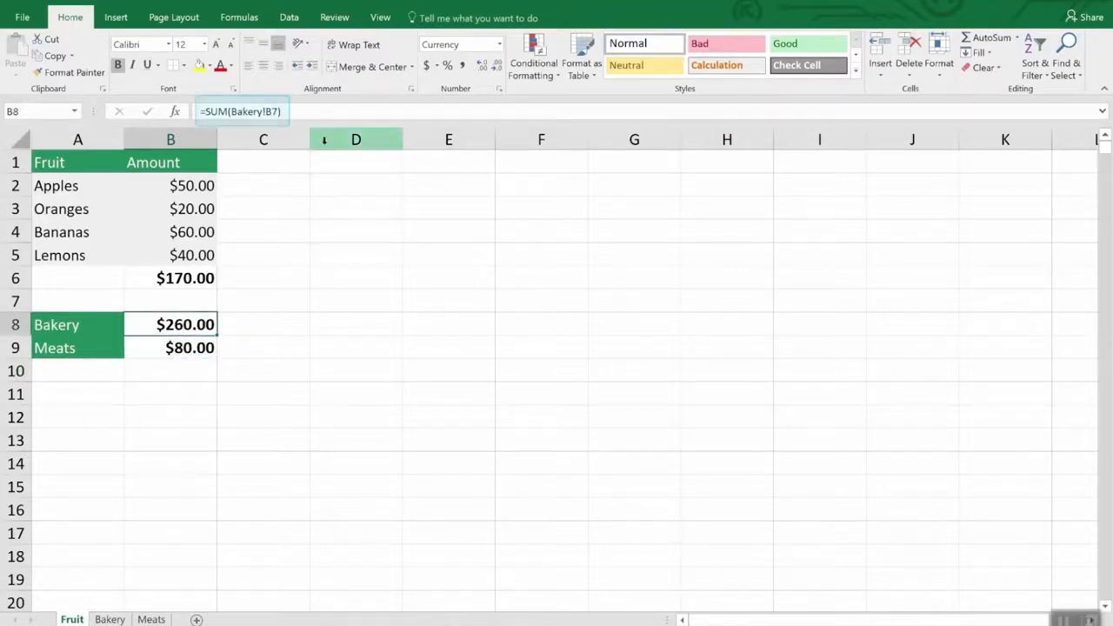
pyautogui.click(306, 111)
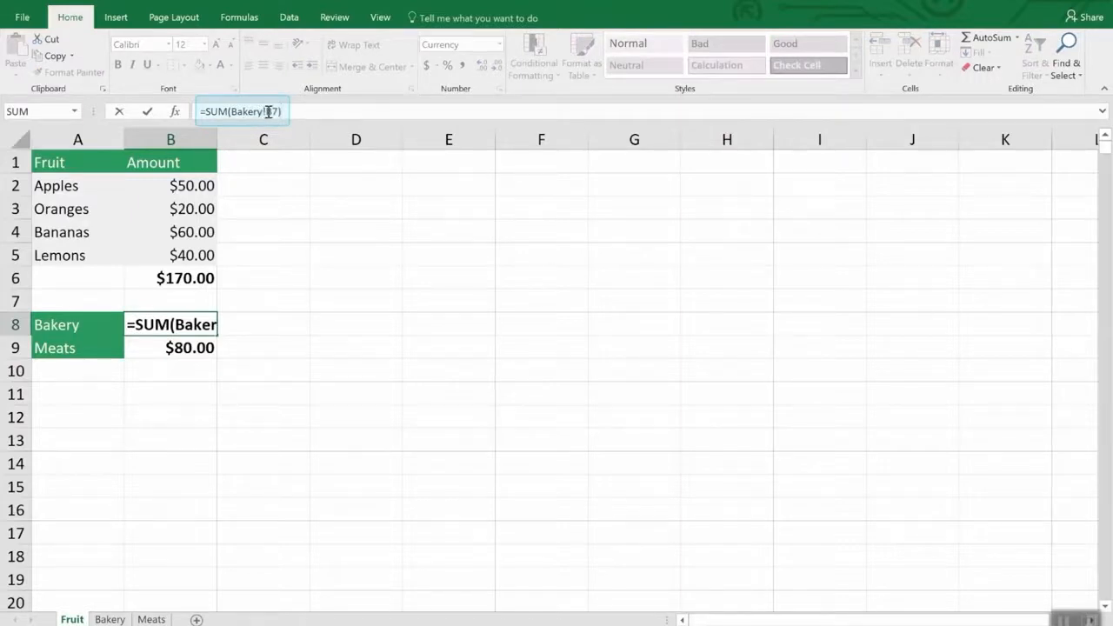
pyautogui.moveTo(266, 112); pyautogui.dragTo(232, 111)
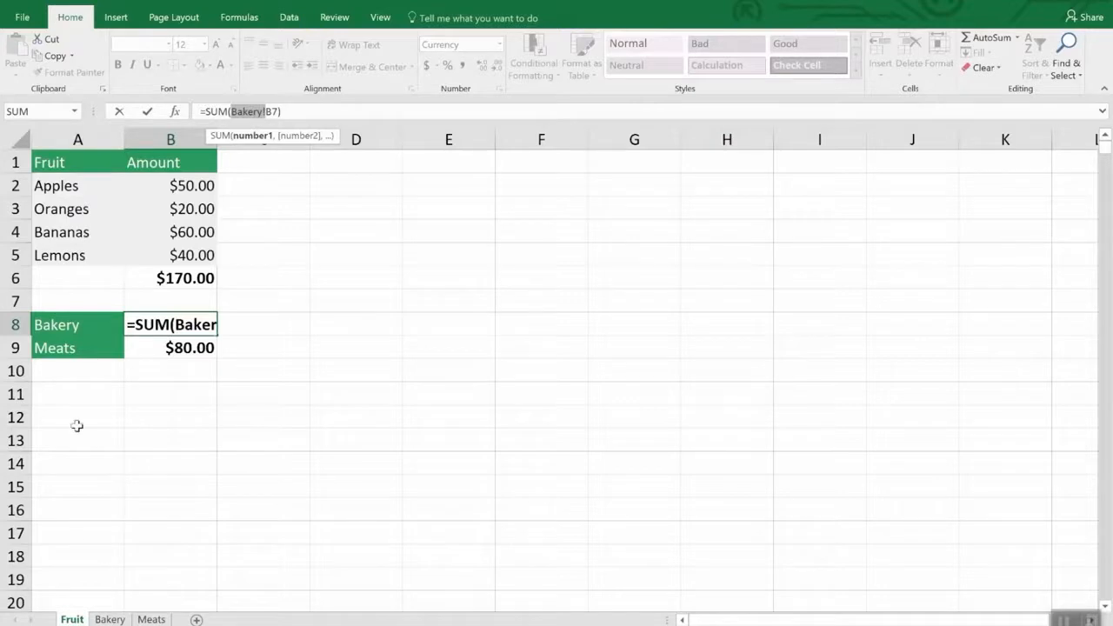
pyautogui.click(106, 619)
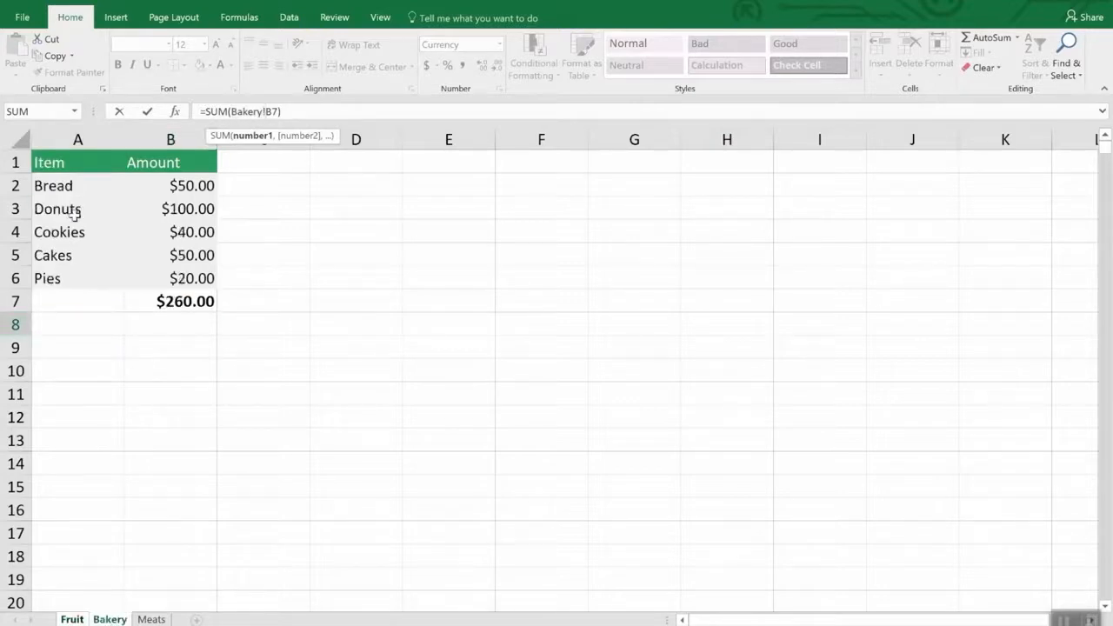
pyautogui.click(154, 619)
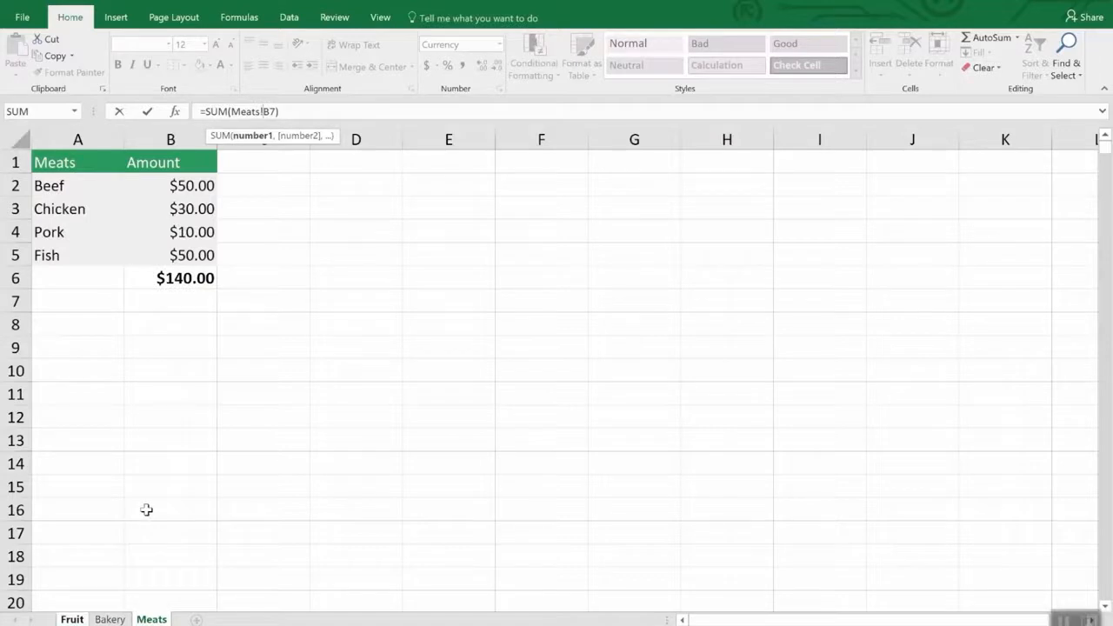
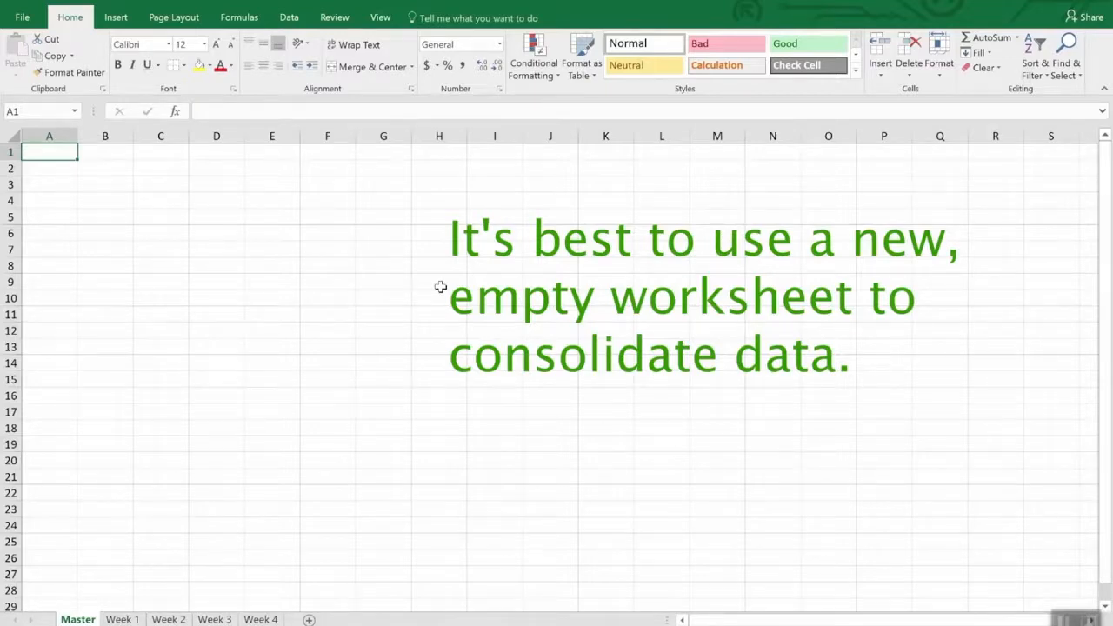
# Step: Start the Consolidate command at cell A1 of the Master sheet, keeping Sum as the function
pyautogui.click(289, 17)
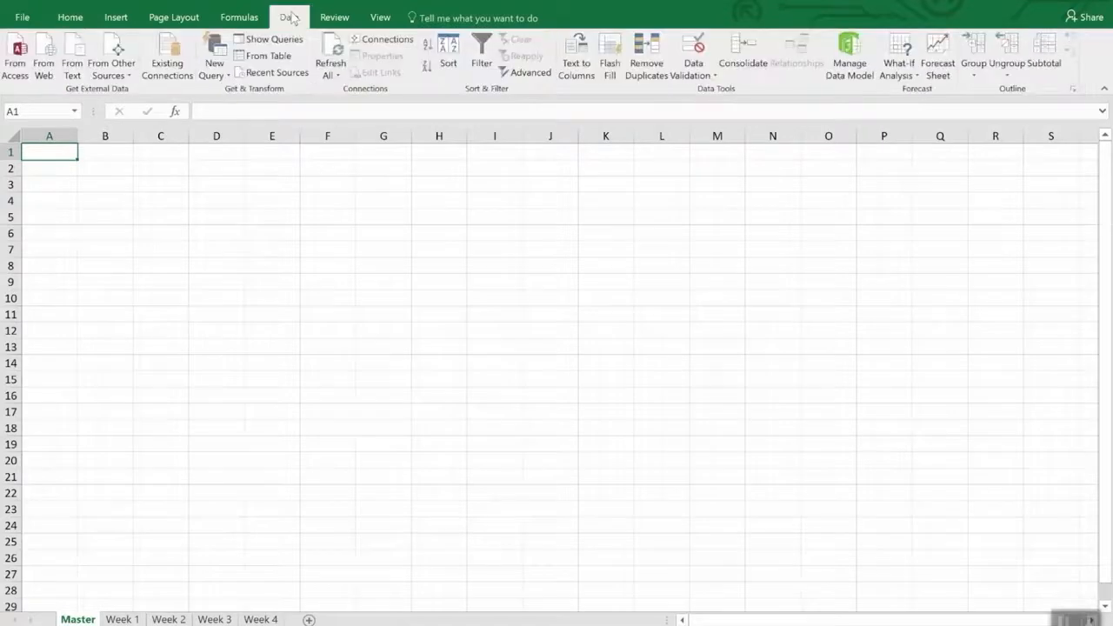
pyautogui.click(744, 52)
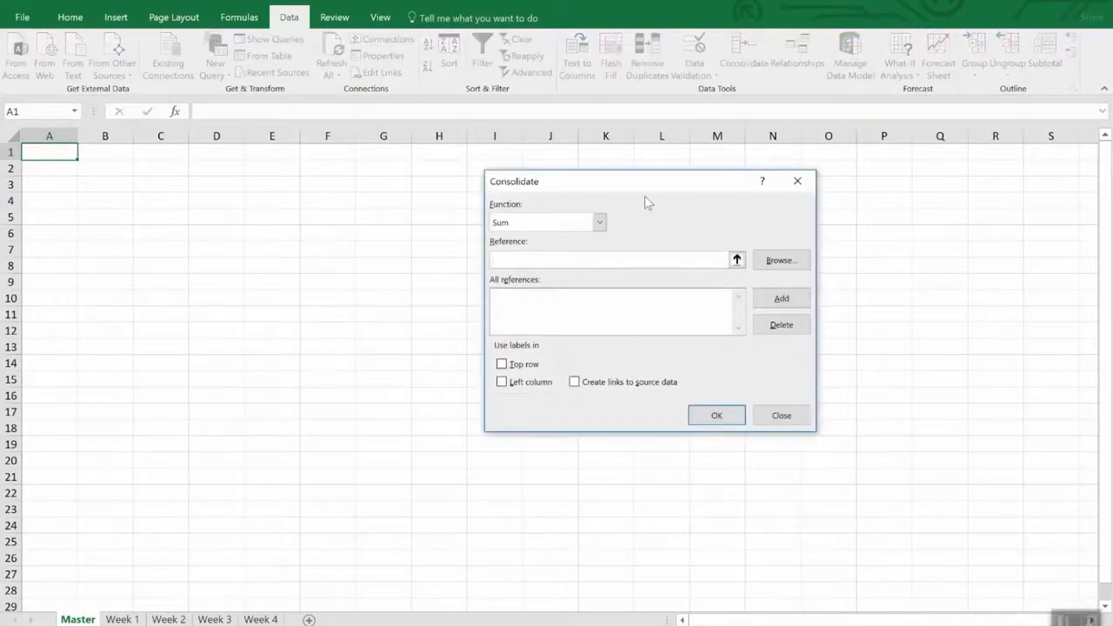
pyautogui.click(600, 224)
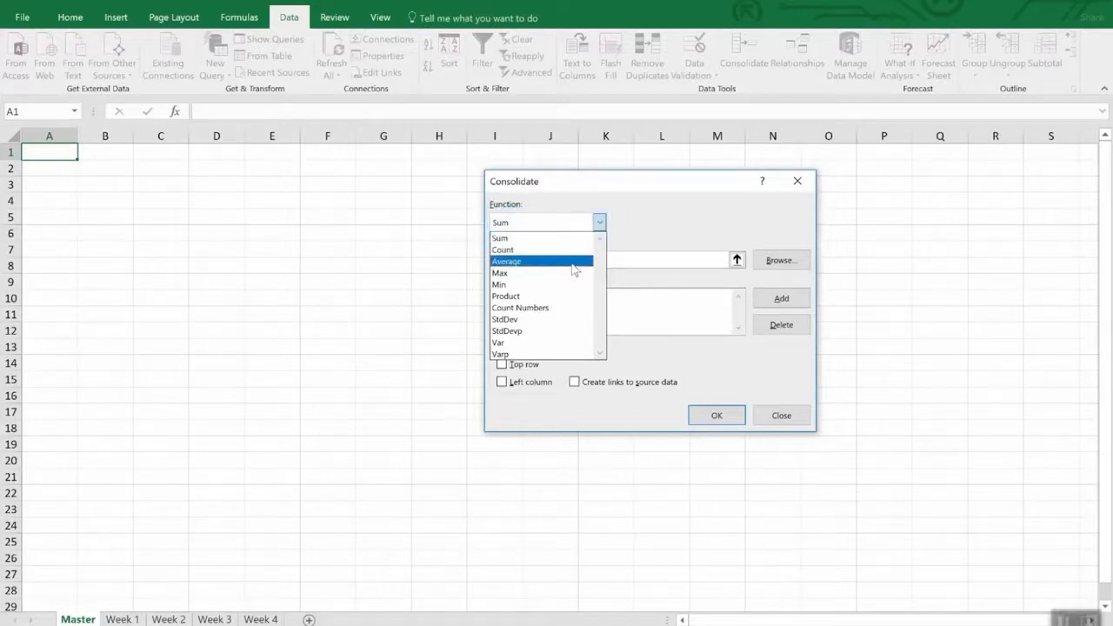
pyautogui.click(669, 225)
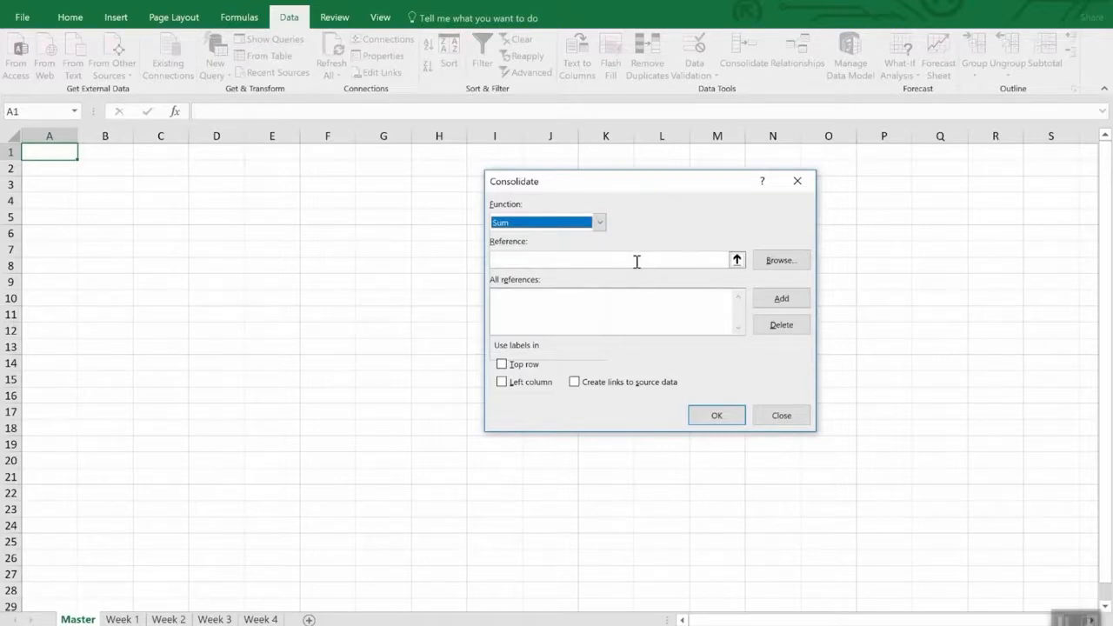
# Step: Set the consolidation reference to the range A1:F6 on the Week 1 sheet
pyautogui.click(736, 260)
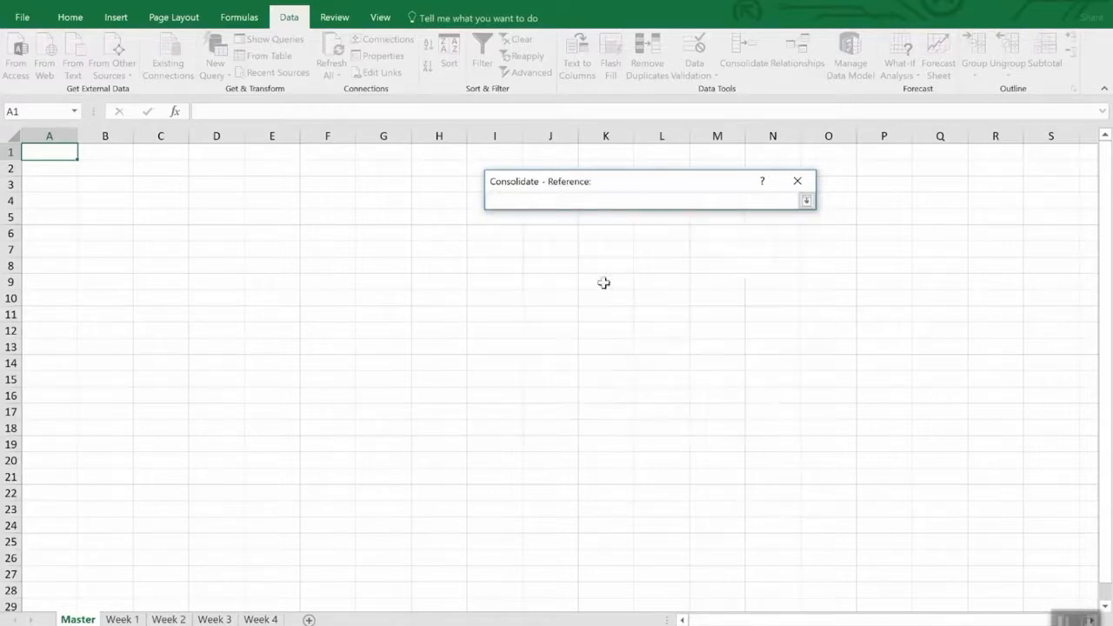
pyautogui.click(122, 619)
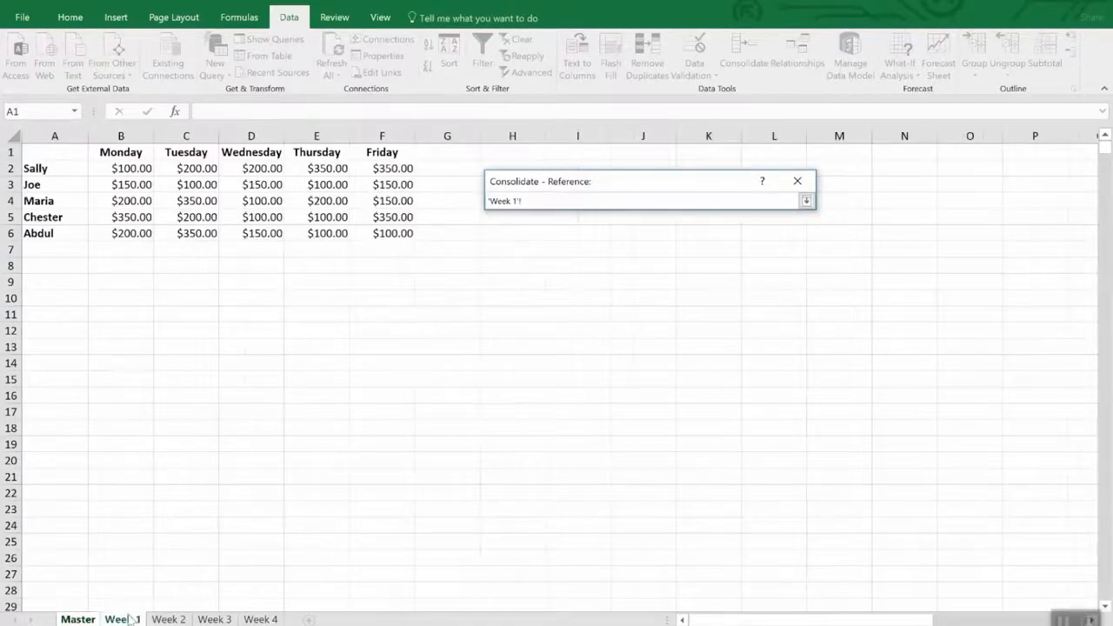
pyautogui.moveTo(54, 153)
pyautogui.mouseDown()
pyautogui.moveTo(367, 217)
pyautogui.moveTo(393, 233)
pyautogui.mouseUp()
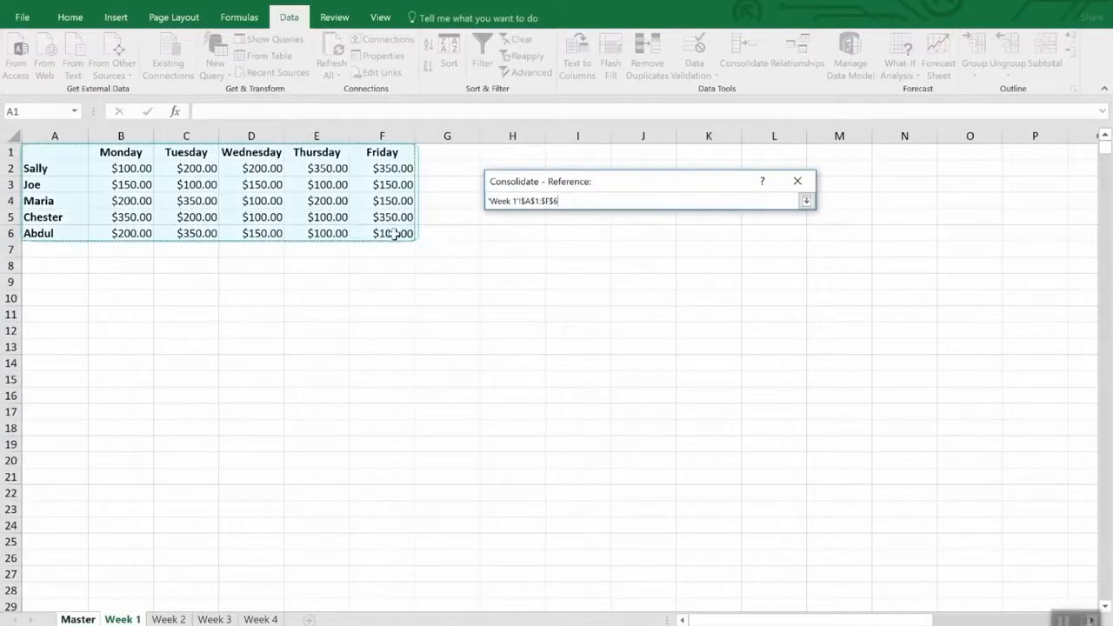
pyautogui.click(806, 201)
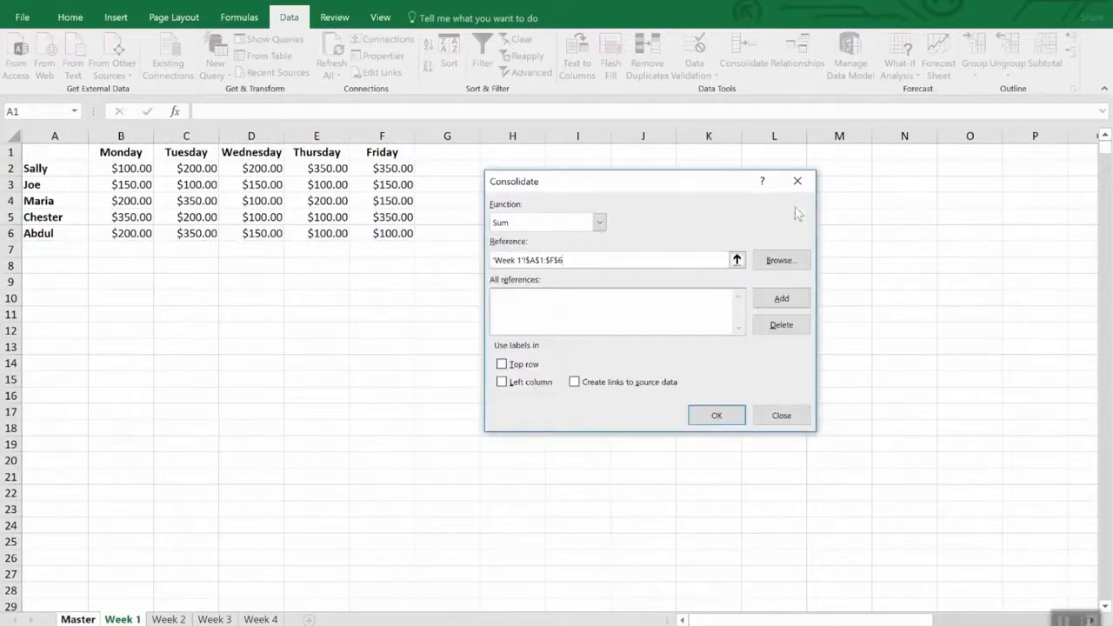
# Step: Add the range A1:F6 from each of the Week 1, Week 2, Week 3 and Week 4 sheets to the consolidation references
pyautogui.click(776, 300)
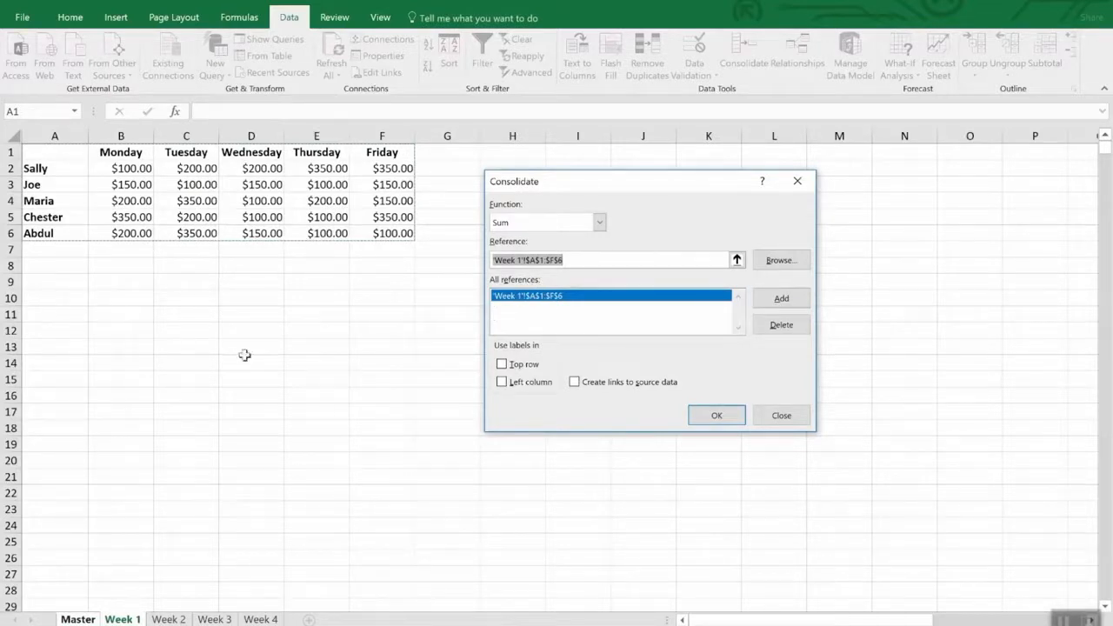
pyautogui.click(170, 619)
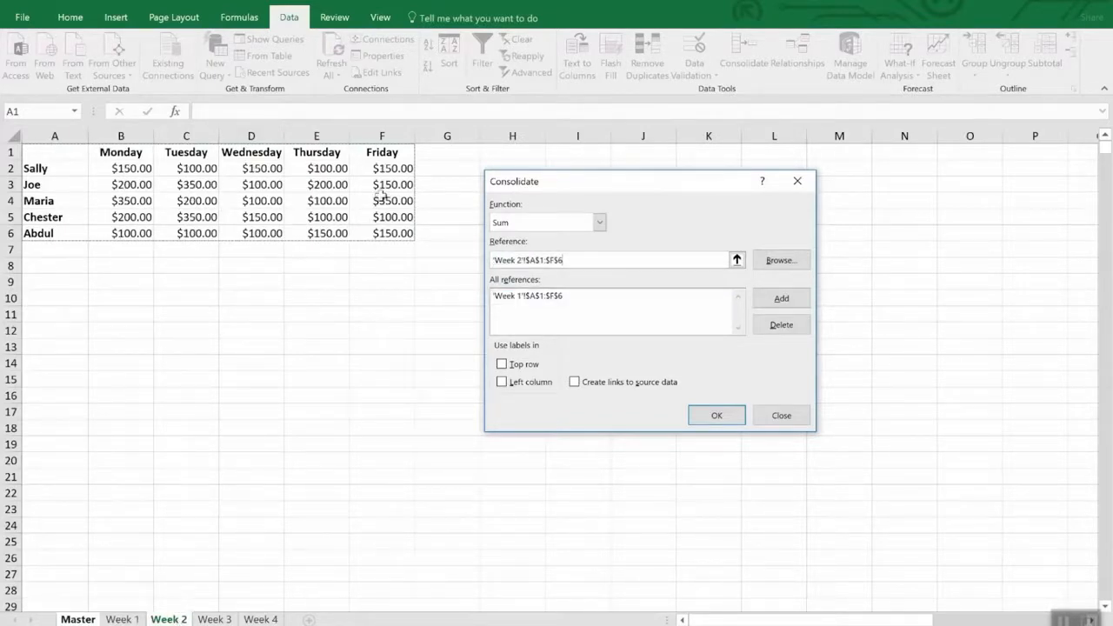
pyautogui.click(777, 300)
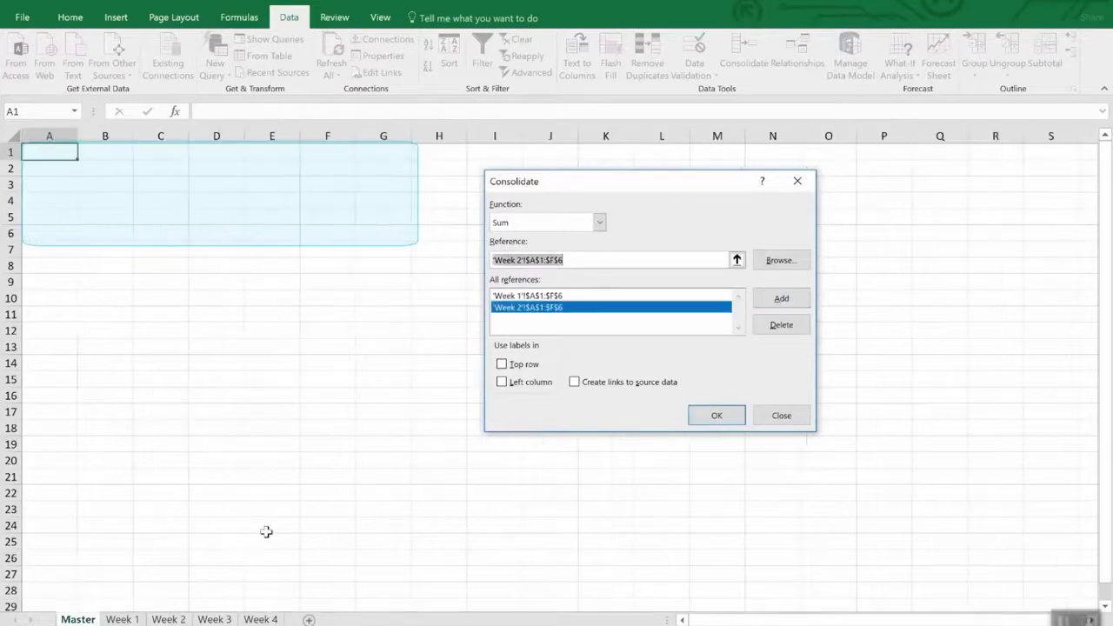
pyautogui.click(213, 619)
pyautogui.click(780, 298)
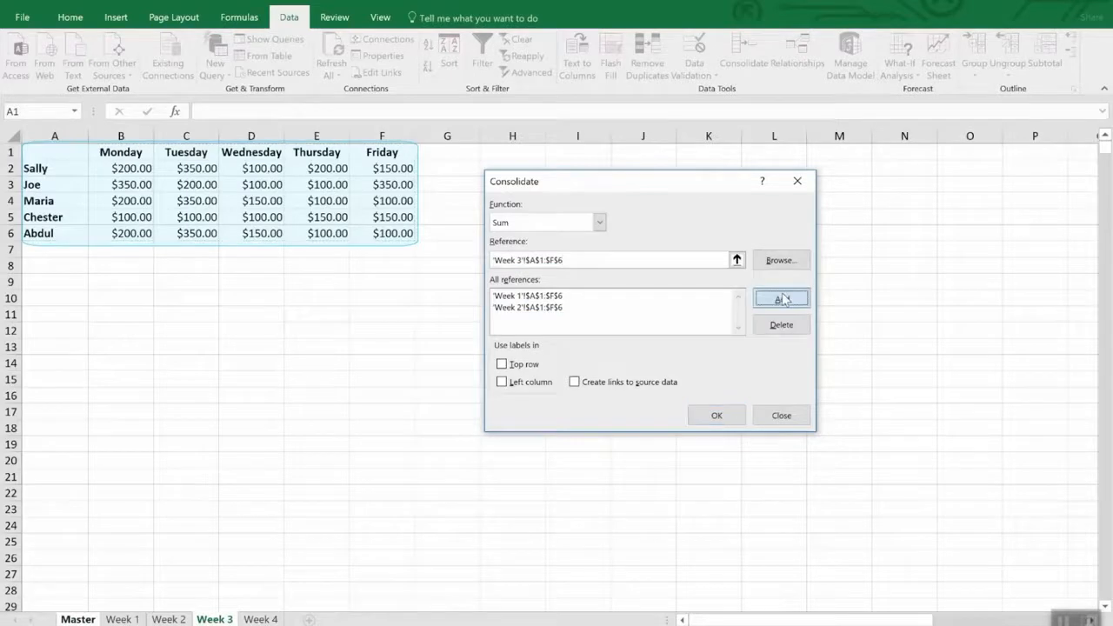
pyautogui.click(260, 619)
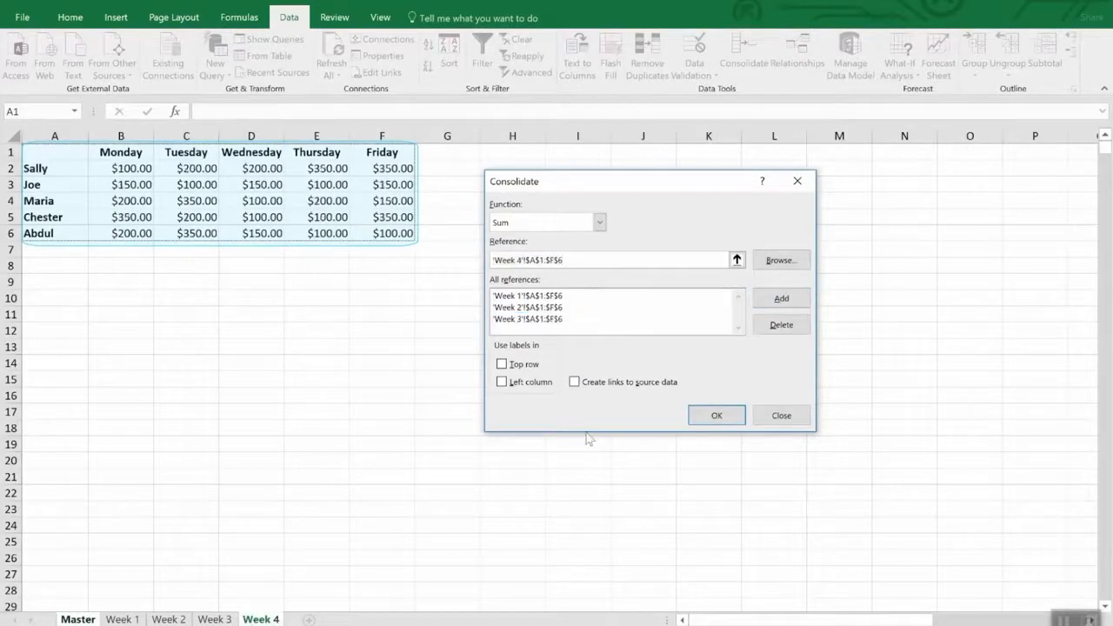
pyautogui.click(781, 298)
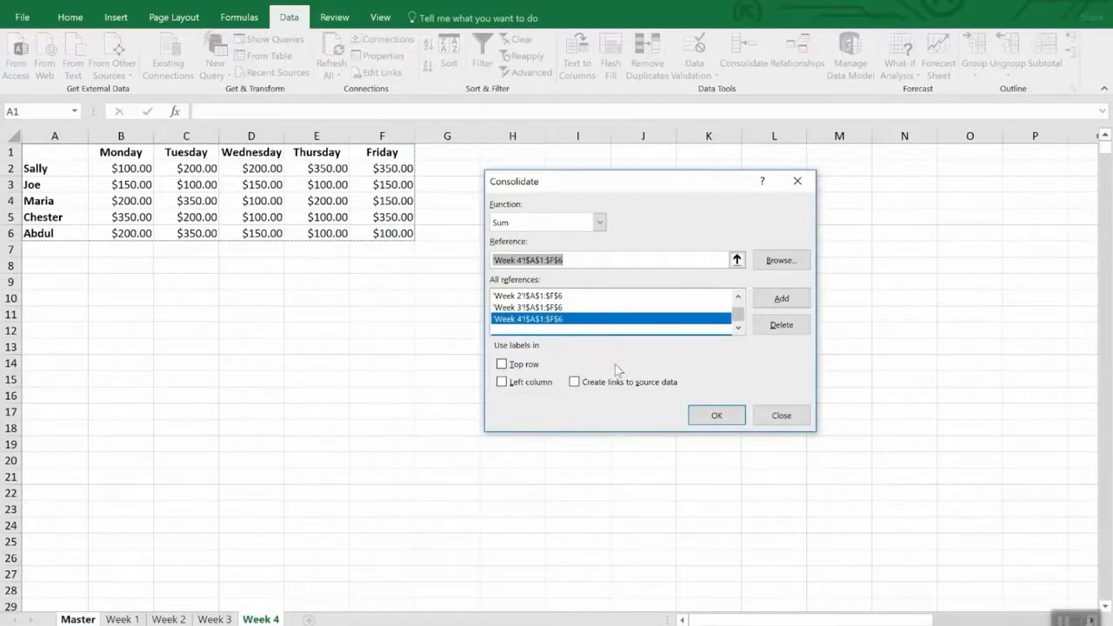
# Step: Use labels from the top row and left column, create links to source data, and run the consolidation into the Master sheet
pyautogui.click(531, 369)
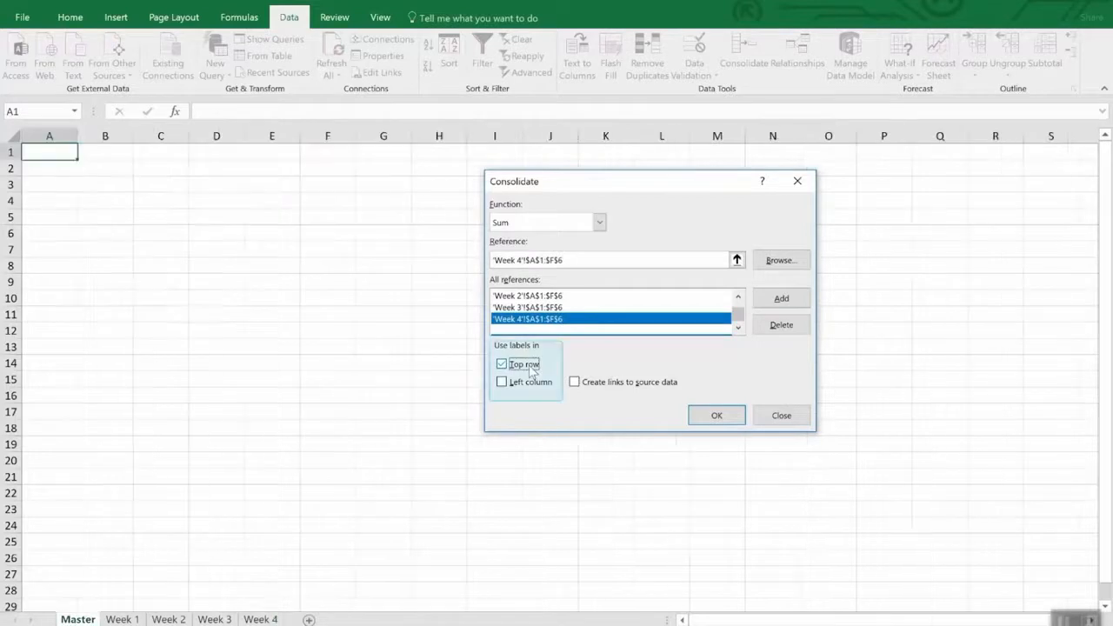
pyautogui.click(531, 386)
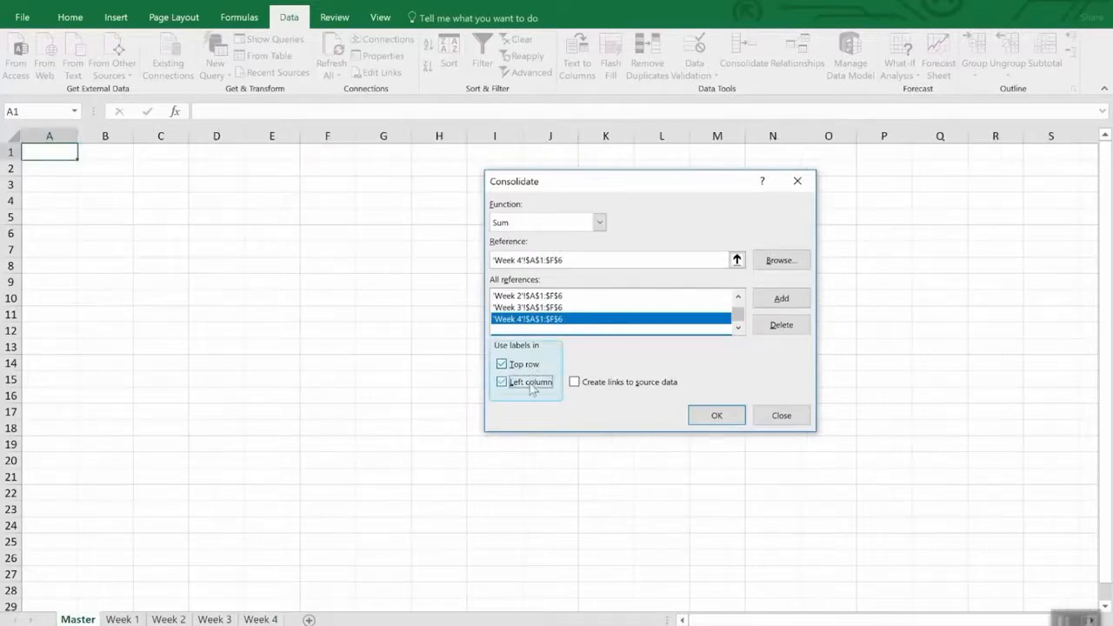
pyautogui.click(630, 387)
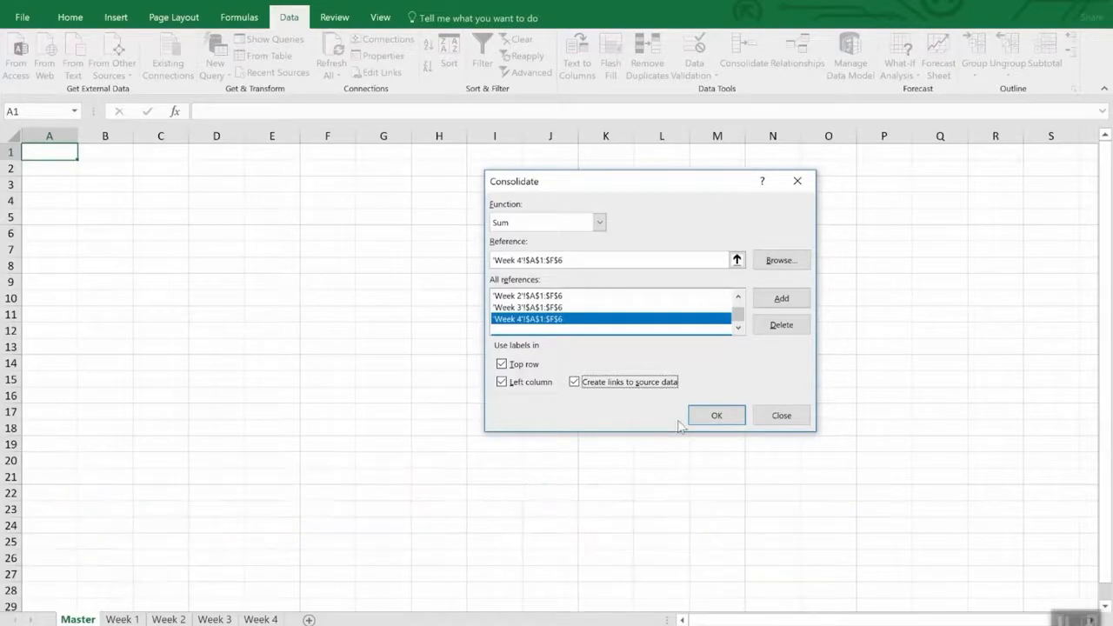
pyautogui.click(708, 415)
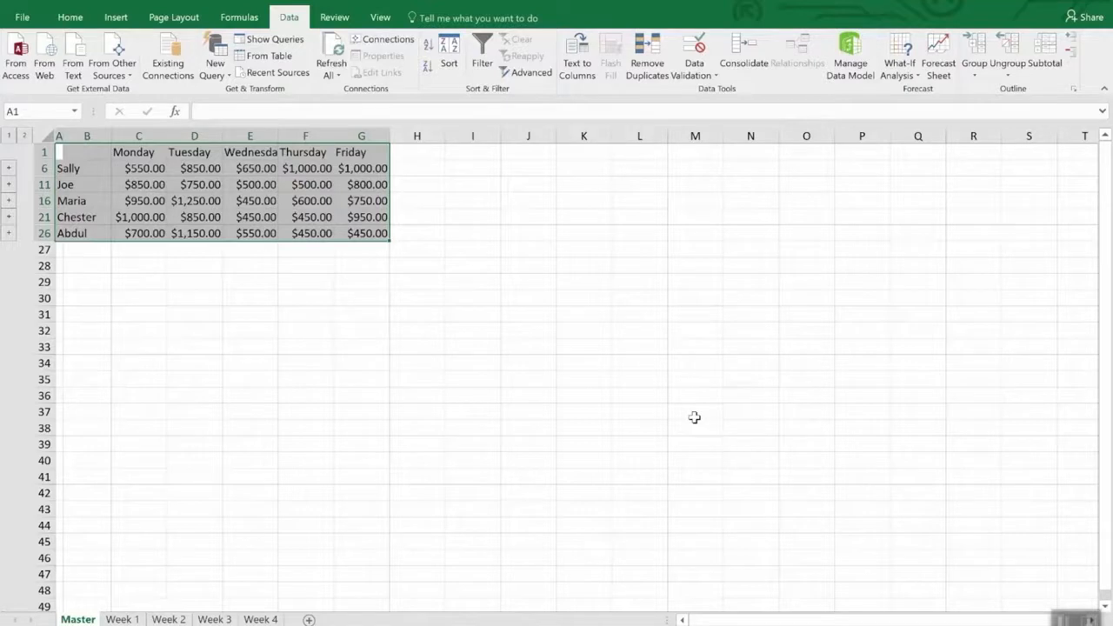
pyautogui.click(695, 417)
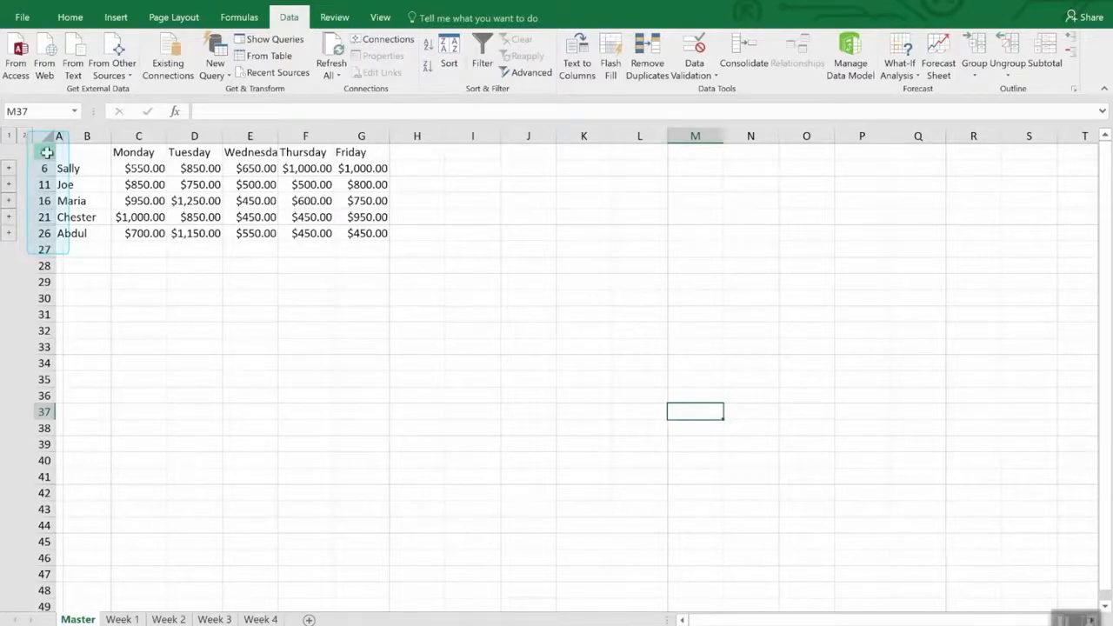
# Step: Unhide the detail rows between rows 1 and 26 of the Master sheet, and undo the unhiding
pyautogui.moveTo(43, 152); pyautogui.dragTo(36, 235)
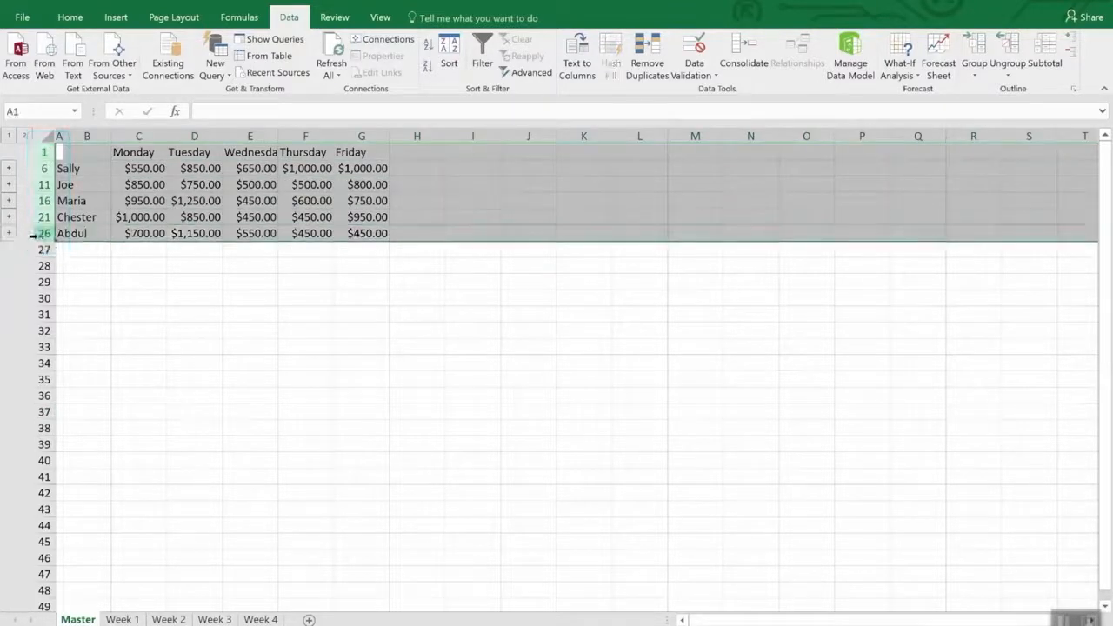
pyautogui.rightClick(38, 234)
pyautogui.click(63, 454)
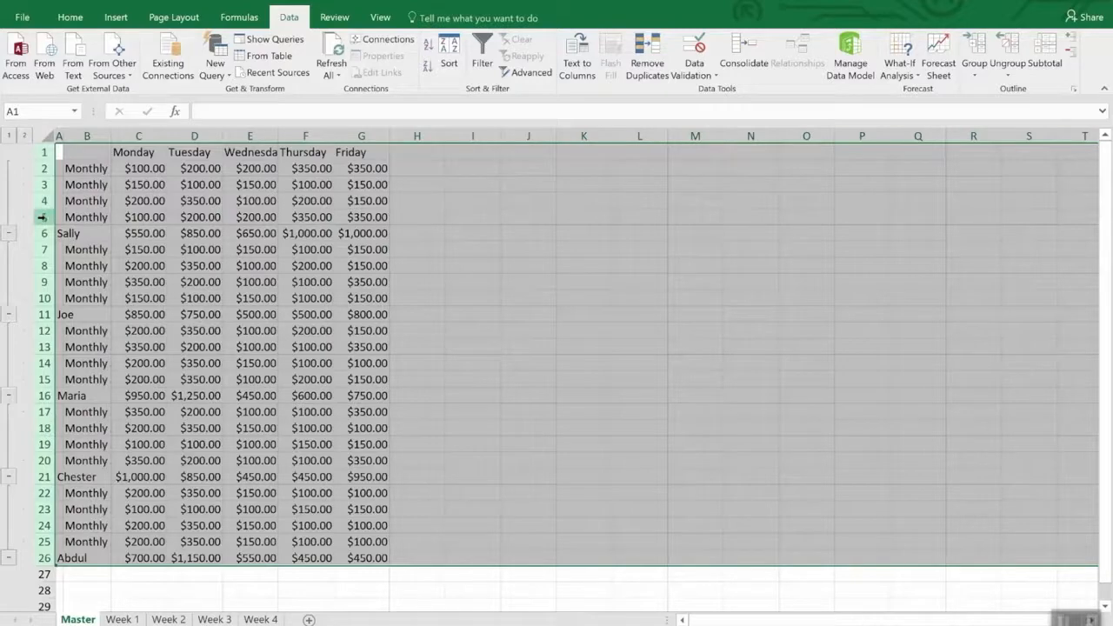
pyautogui.click(248, 587)
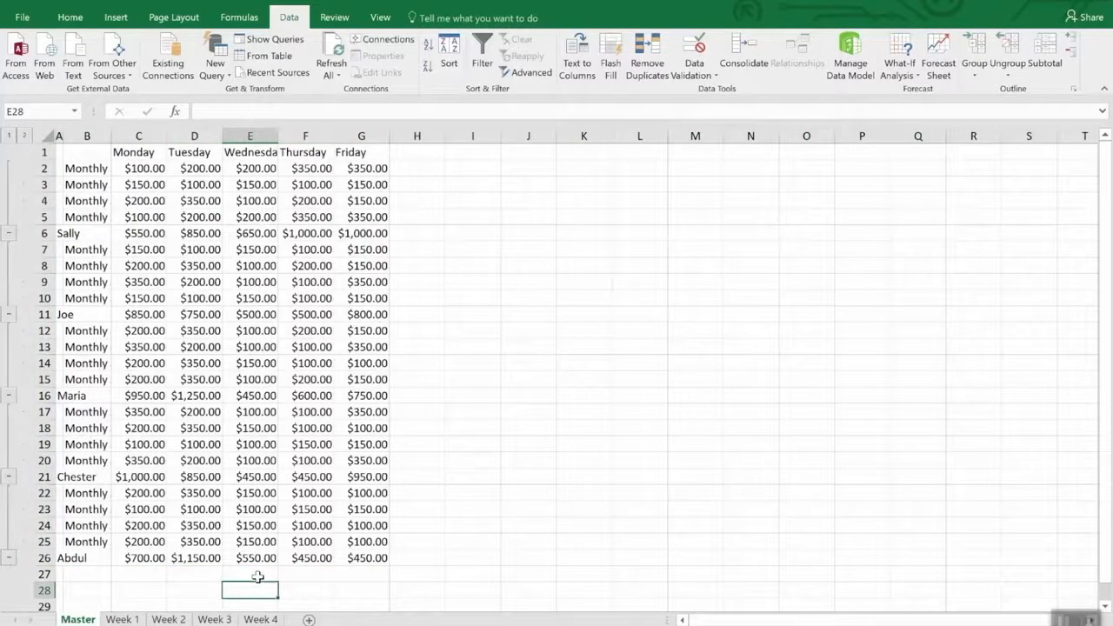
pyautogui.hotkey('ctrl', 'z')
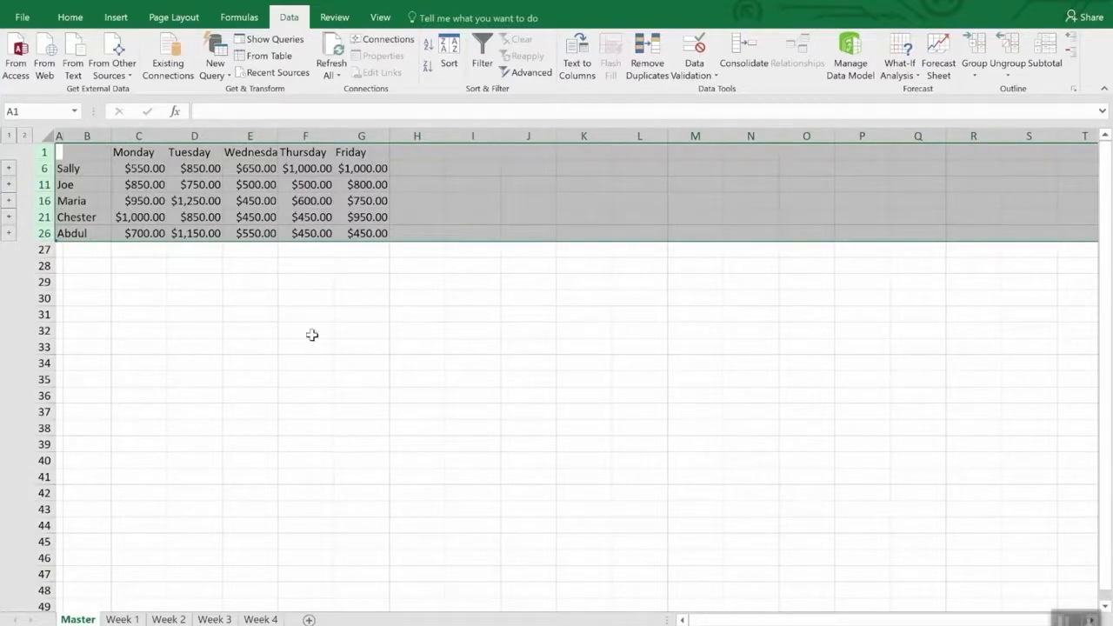
pyautogui.click(298, 305)
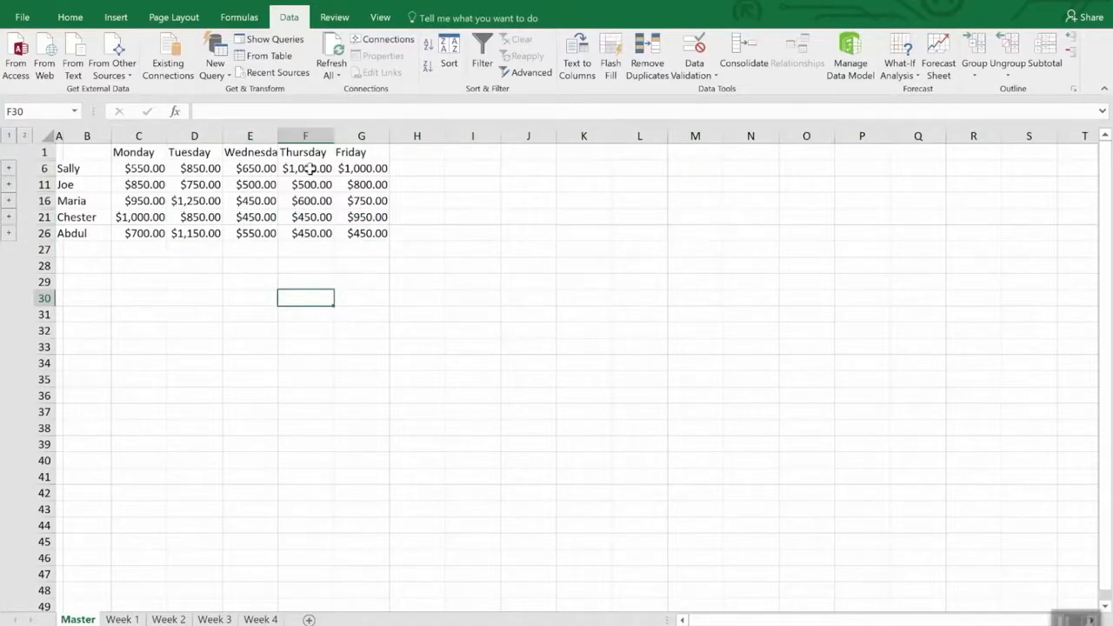
# Step: Set cell E2 on the Week 4 sheet to 3500 and check the linked Thursday total in F6 on the Master sheet
pyautogui.click(323, 168)
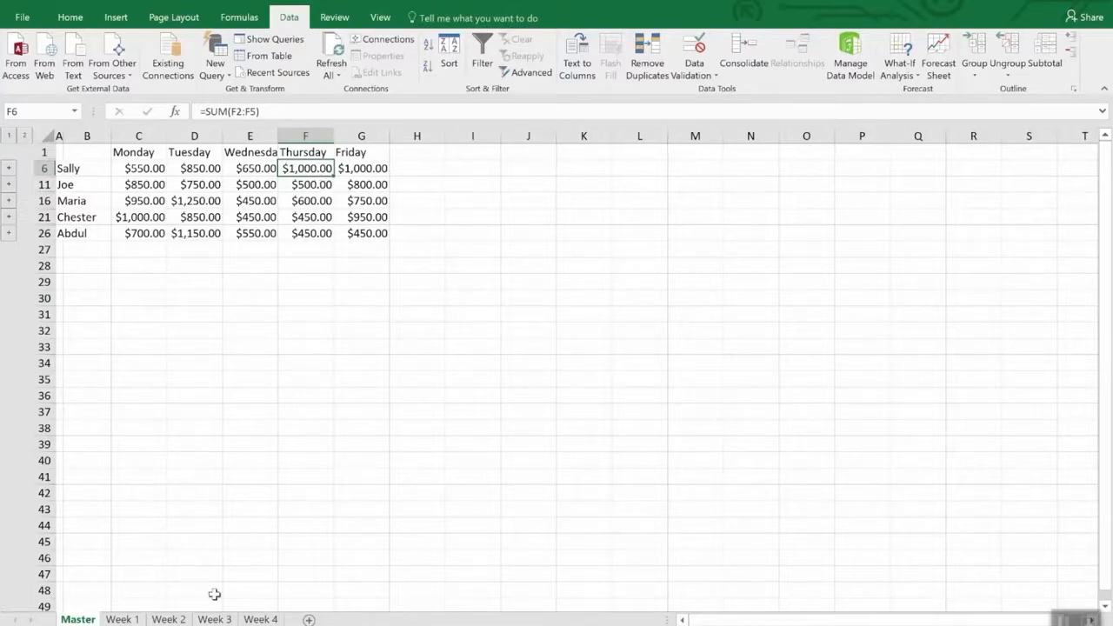
pyautogui.click(259, 620)
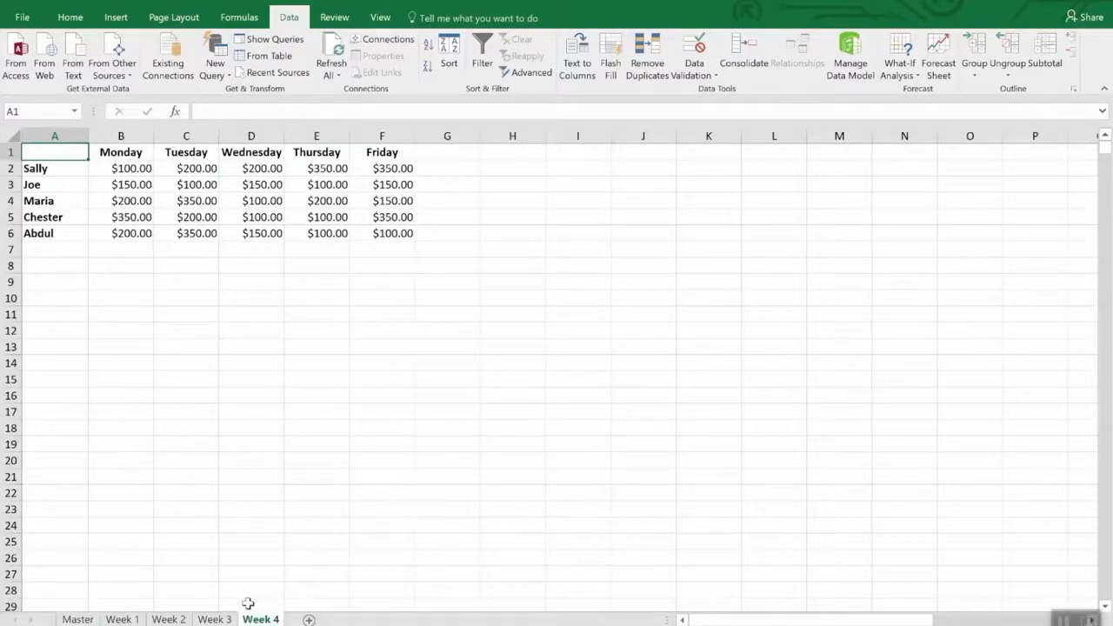
pyautogui.click(325, 169)
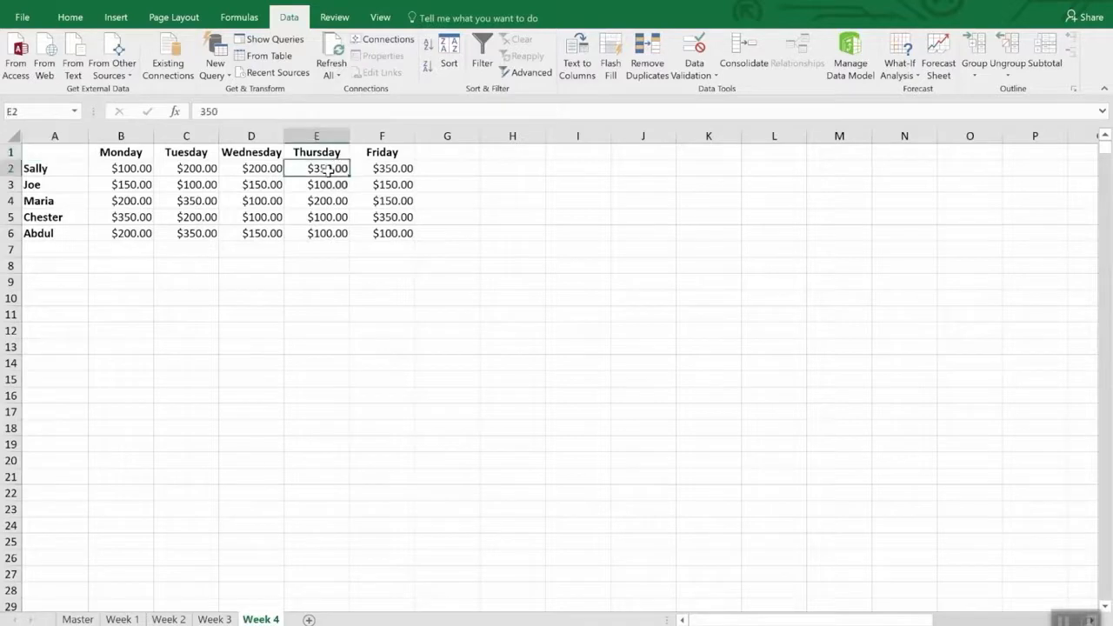
pyautogui.write('3')
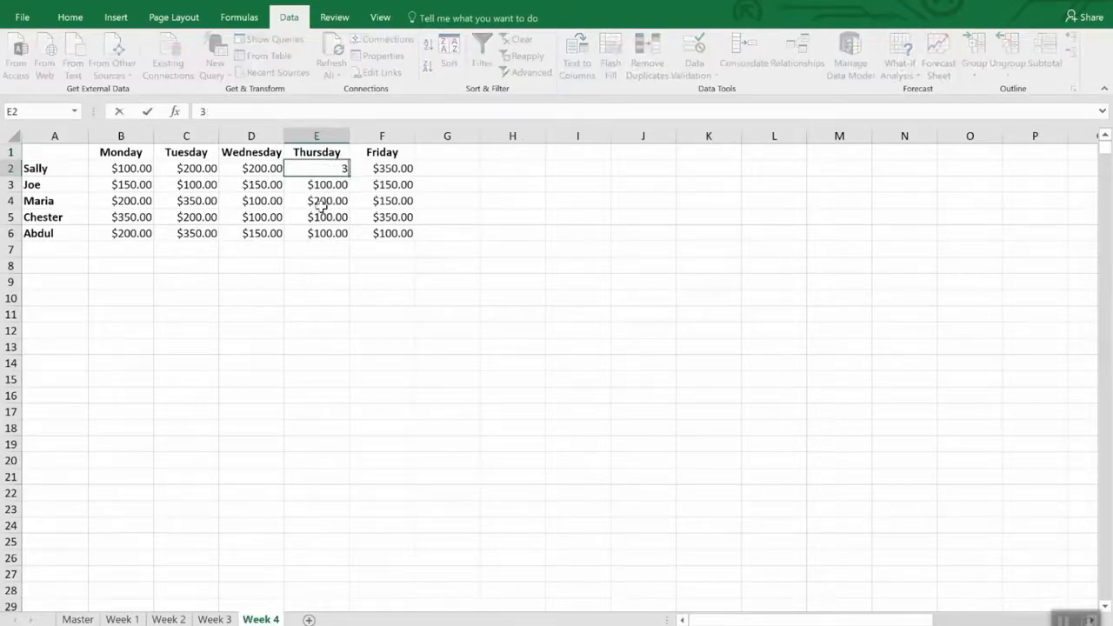
pyautogui.write('500.')
pyautogui.press('Return')
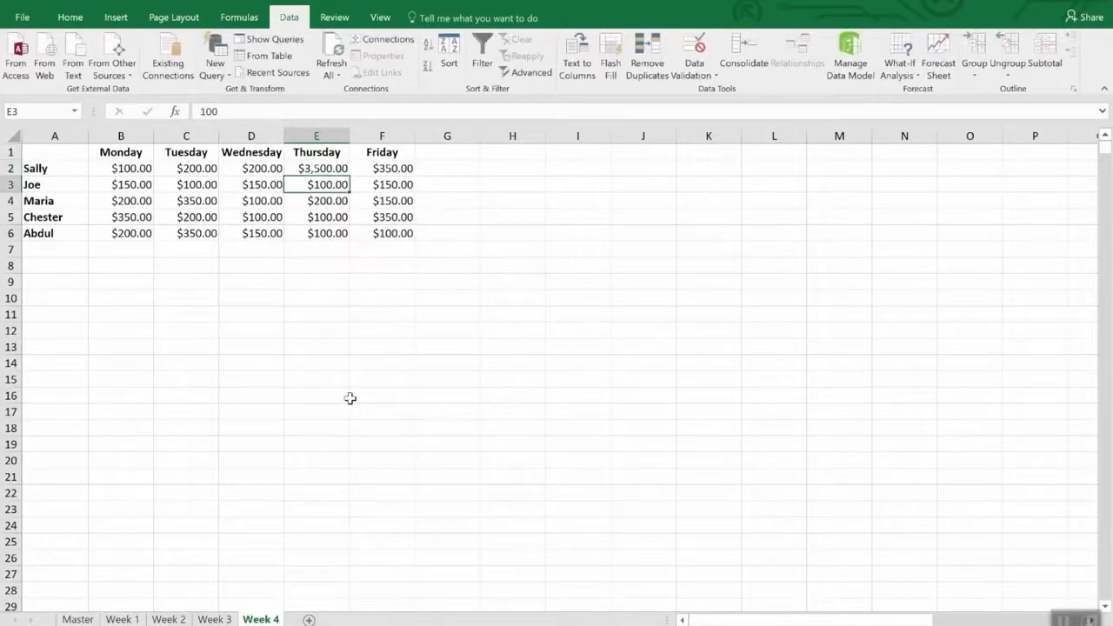
pyautogui.click(78, 619)
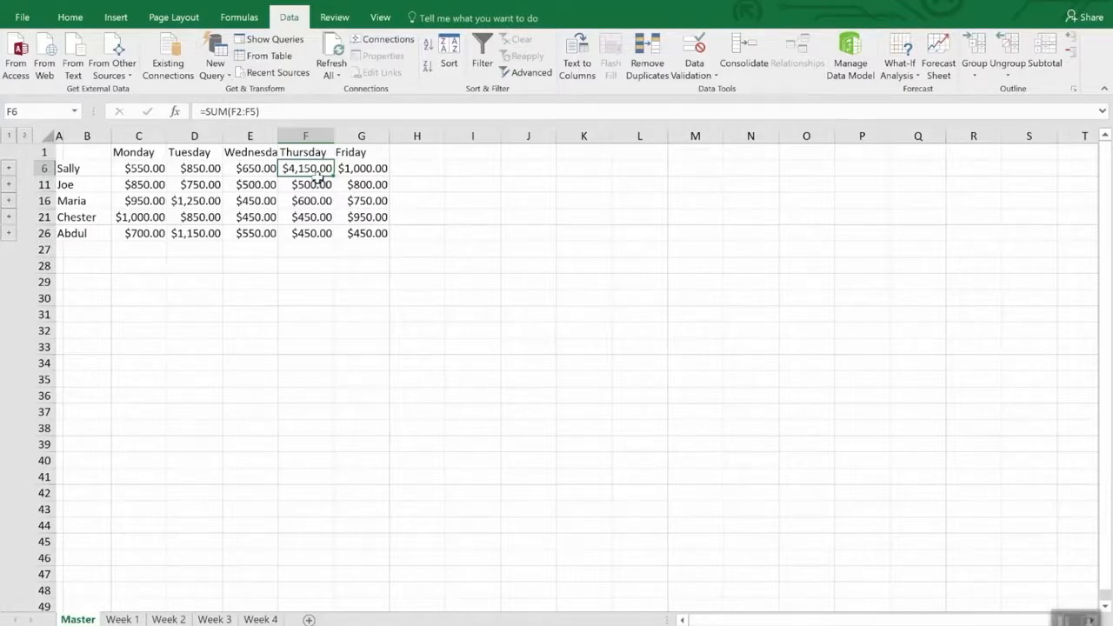
pyautogui.click(746, 52)
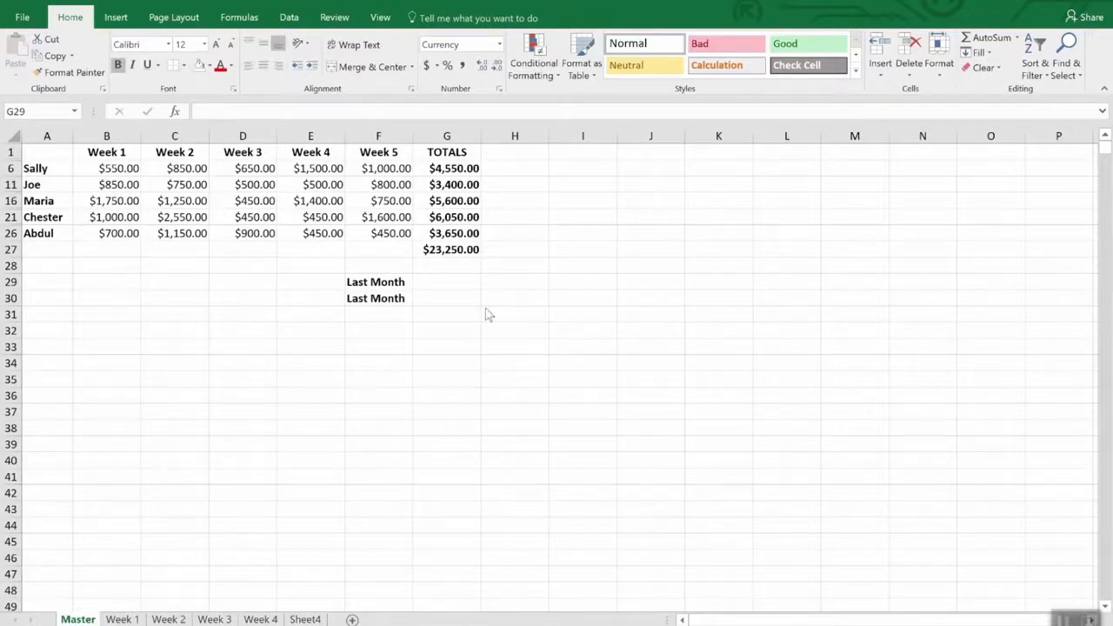
# Step: Link G29 of the Master sheet to the grand total in cell G47 on the Master sheet of Monthly Sales.xlsx, and check the formula
pyautogui.click(429, 281)
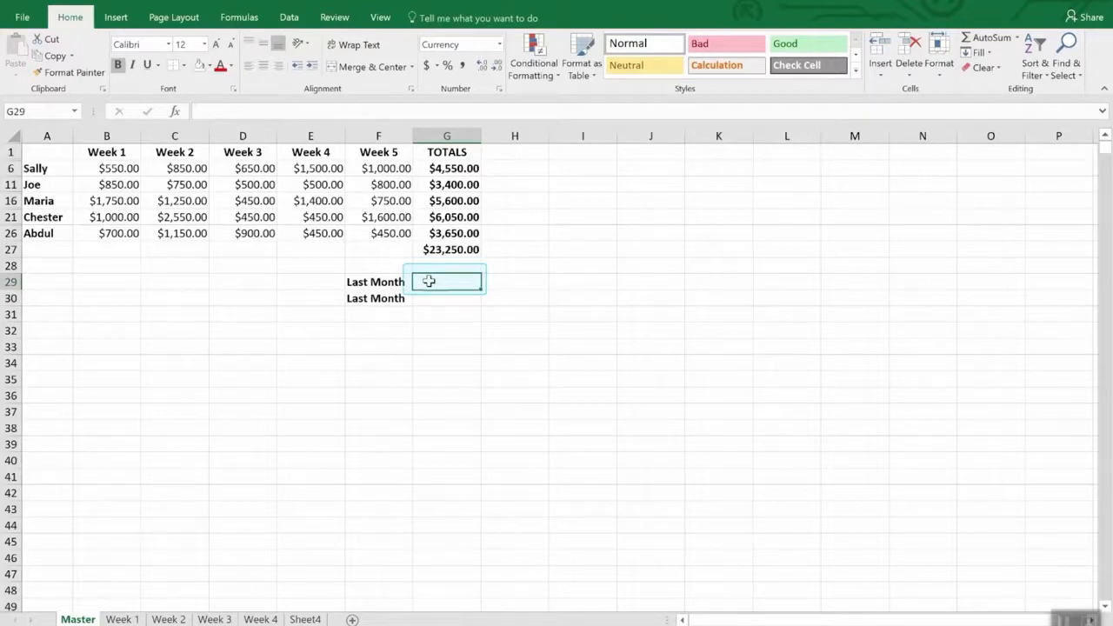
pyautogui.write('=')
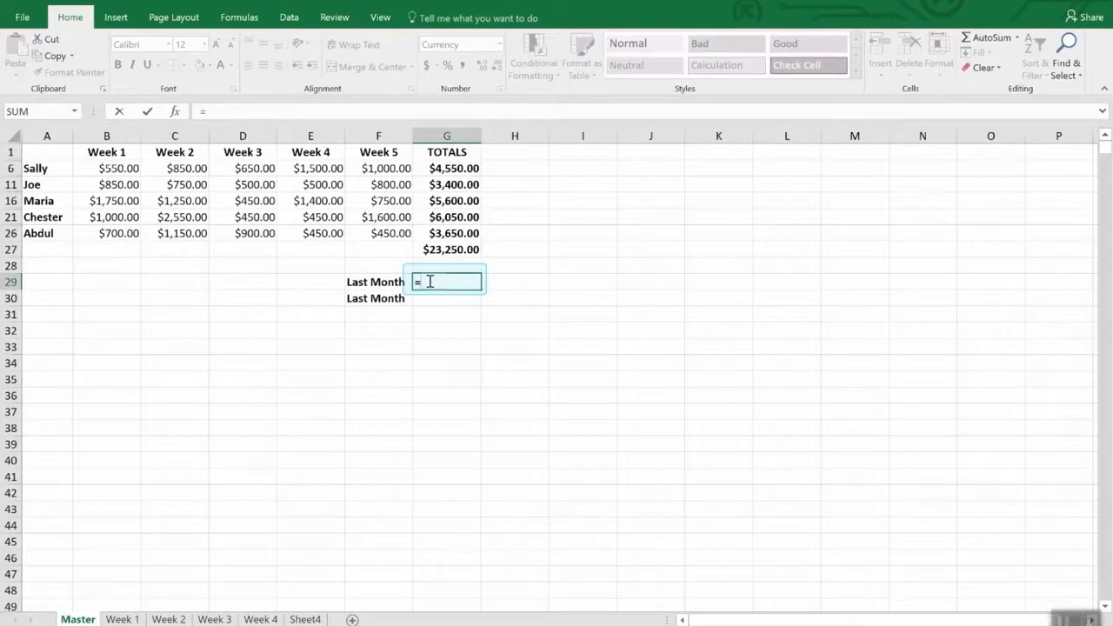
pyautogui.click(385, 21)
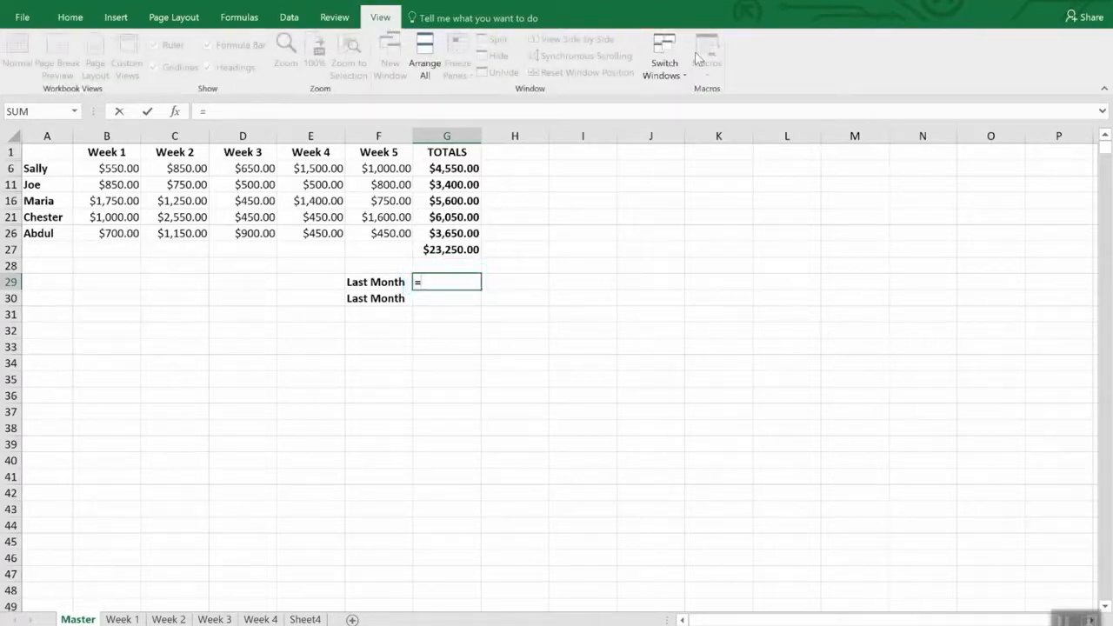
pyautogui.click(677, 66)
pyautogui.click(696, 91)
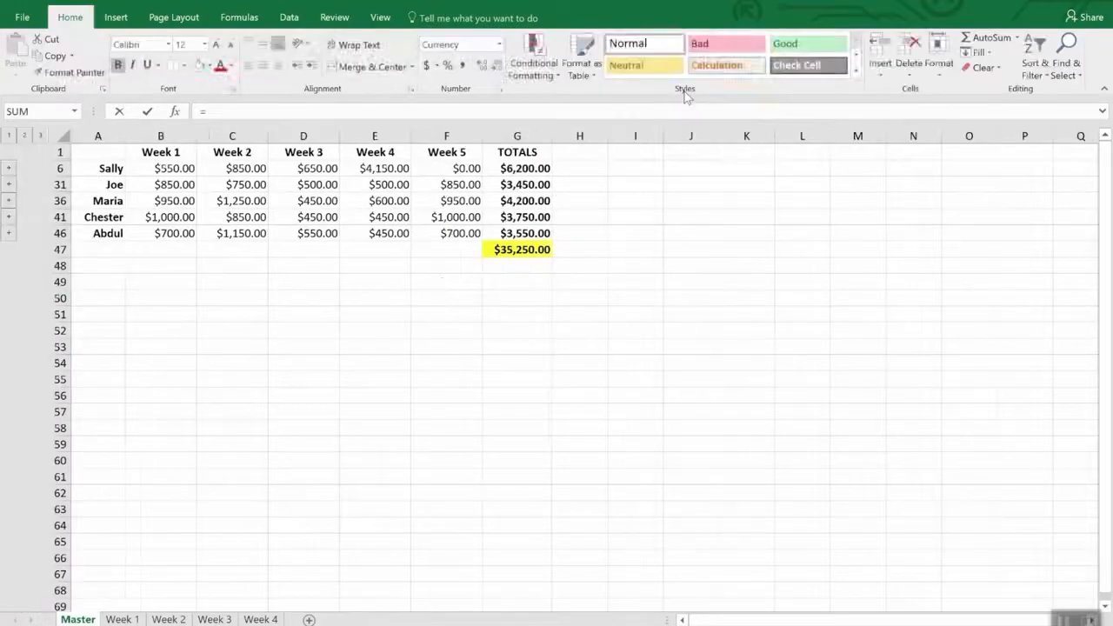
pyautogui.click(519, 250)
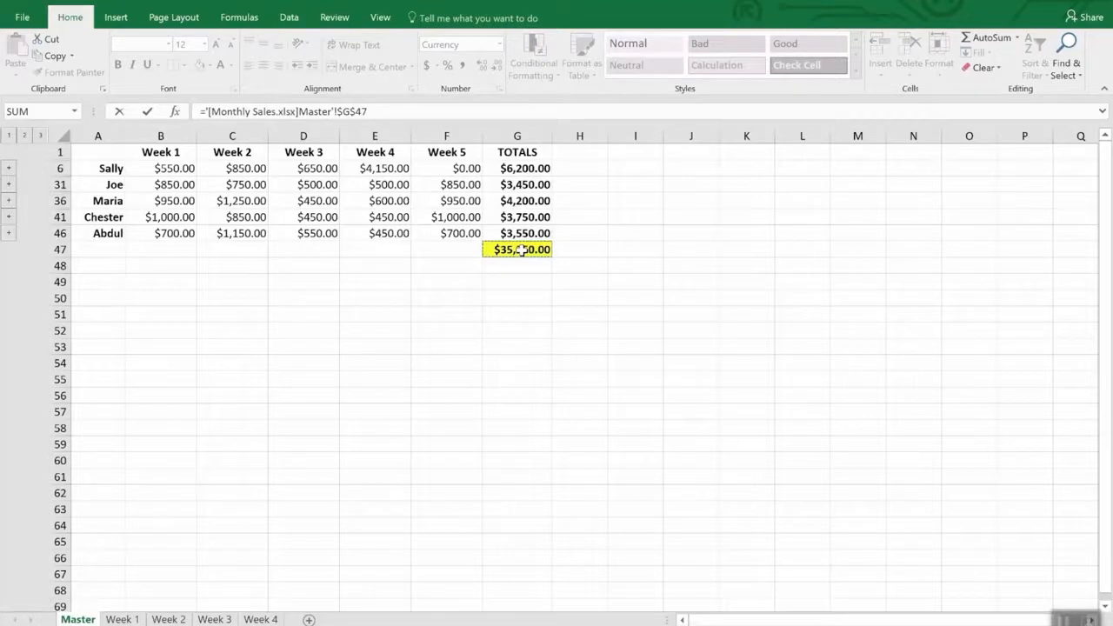
pyautogui.press('Return')
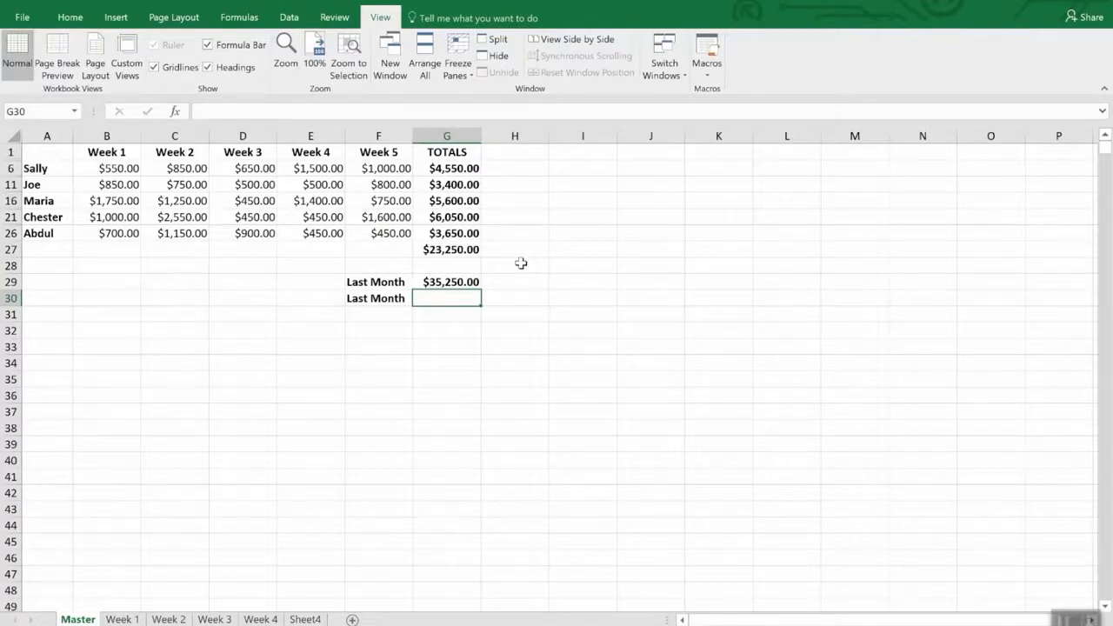
pyautogui.click(473, 284)
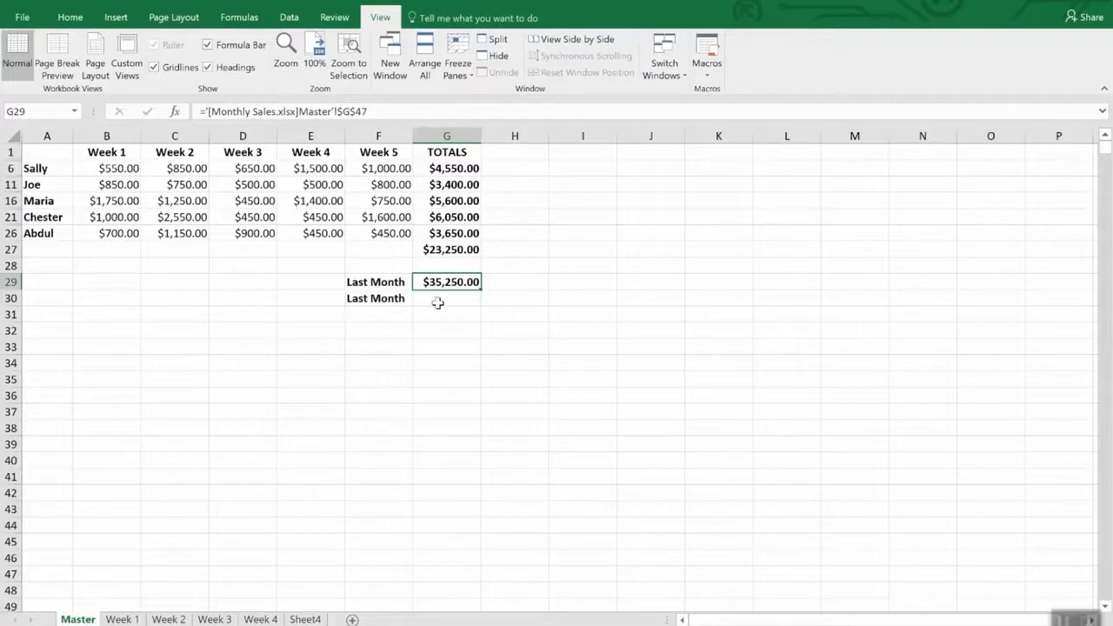
# Step: Copy the grand total in cell G47 on the Master sheet of Monthly Sales.xlsx, with G30 as the destination cell in the current workbook
pyautogui.click(439, 301)
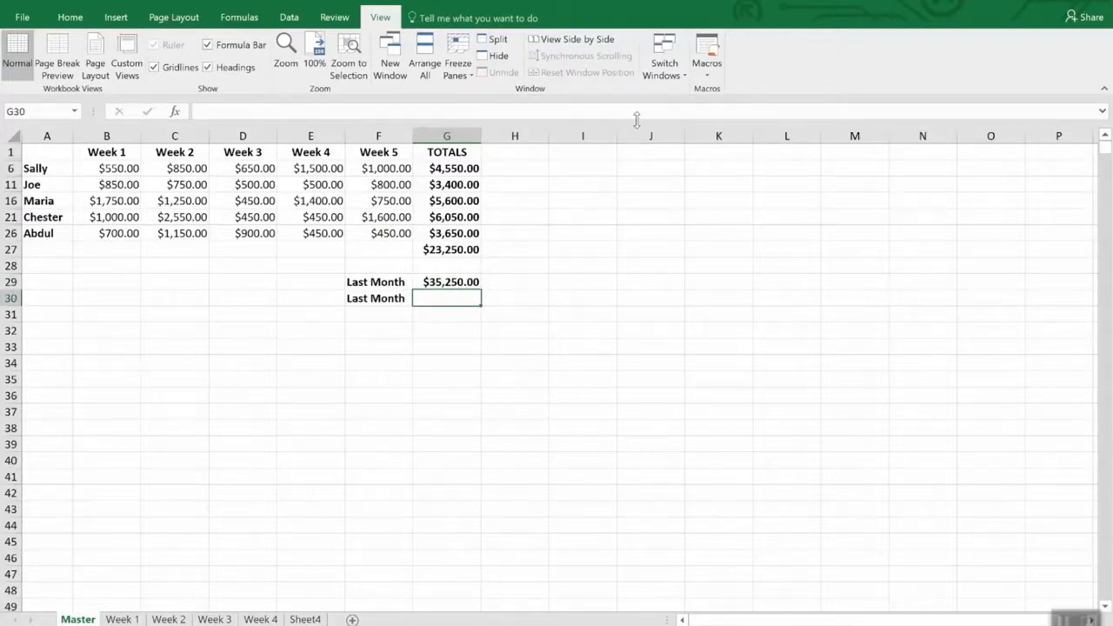
pyautogui.click(674, 61)
pyautogui.click(689, 107)
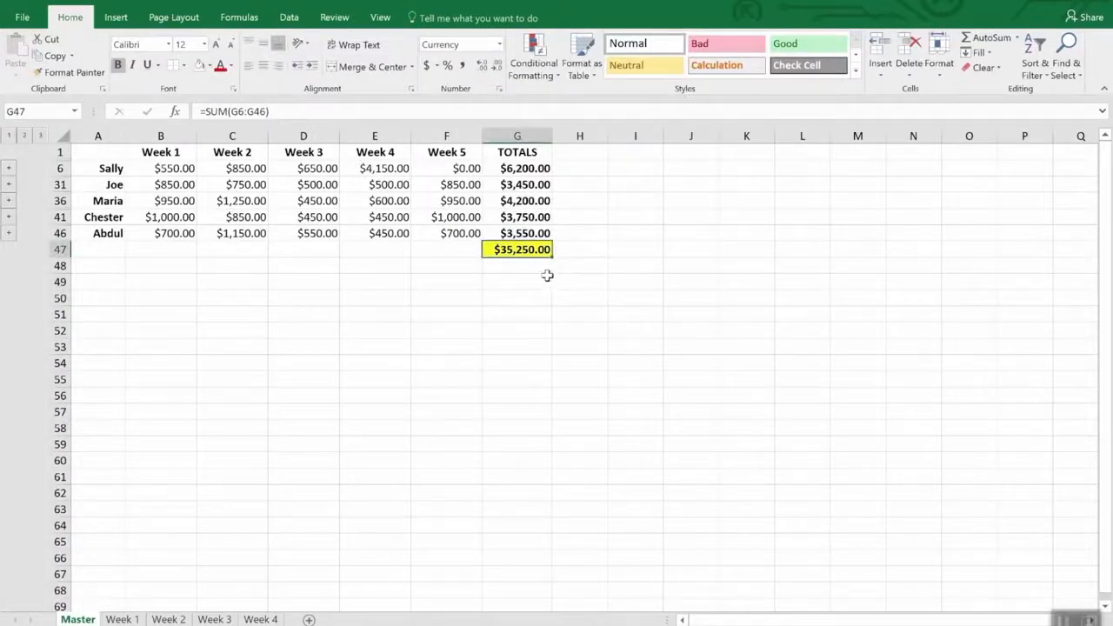
pyautogui.rightClick(533, 253)
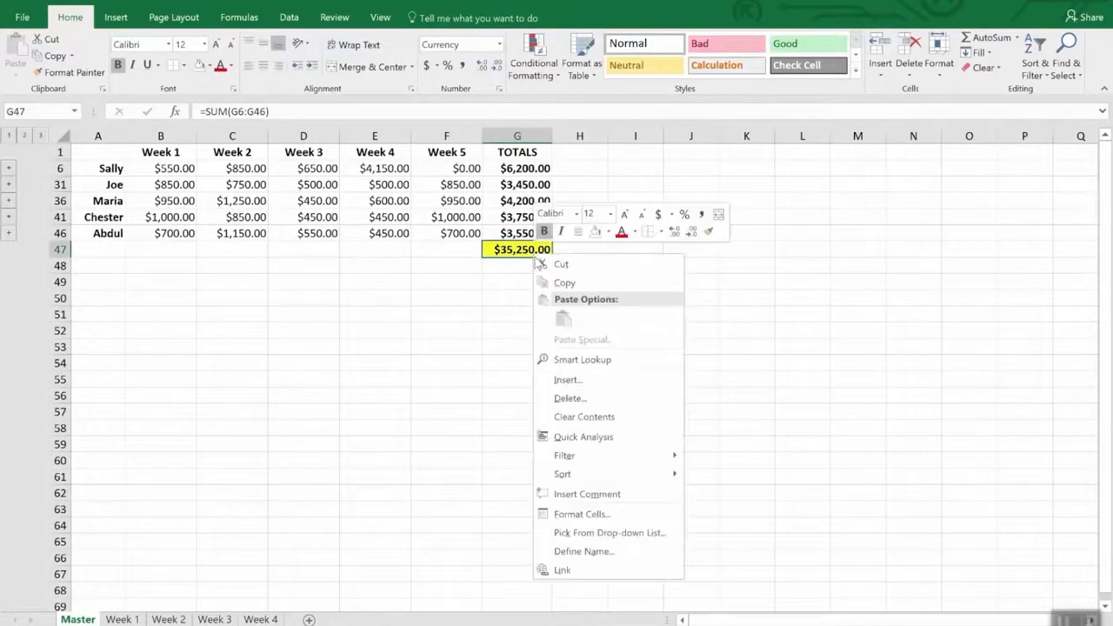
pyautogui.click(564, 284)
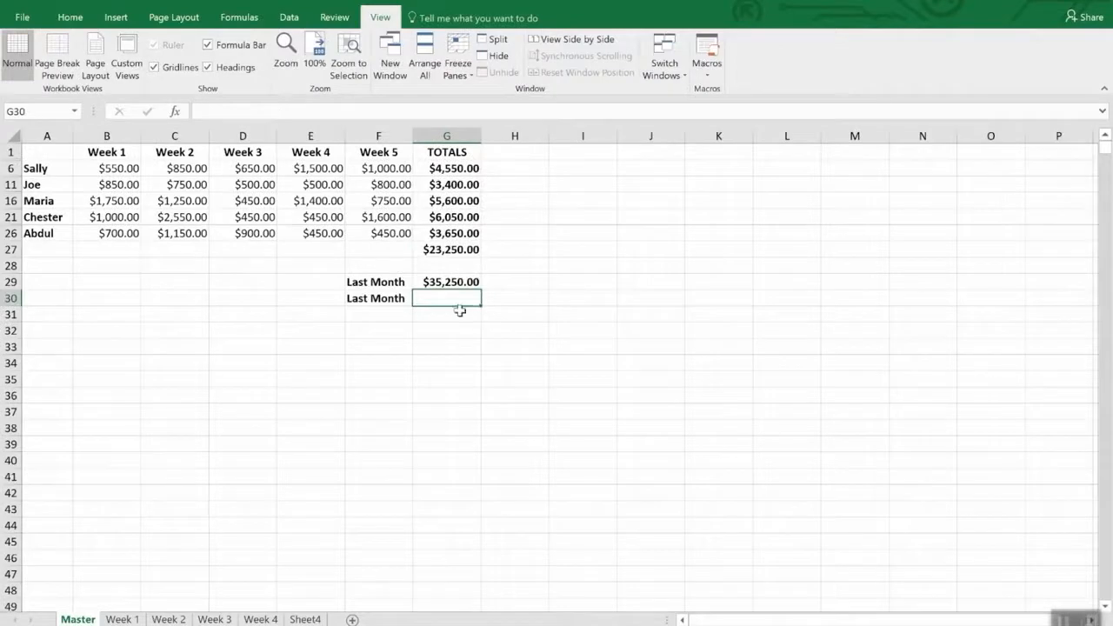
# Step: Paste the copied total as a link into G30 of the Master sheet using Paste Special, and compare the formulas in G29 and G30
pyautogui.click(70, 17)
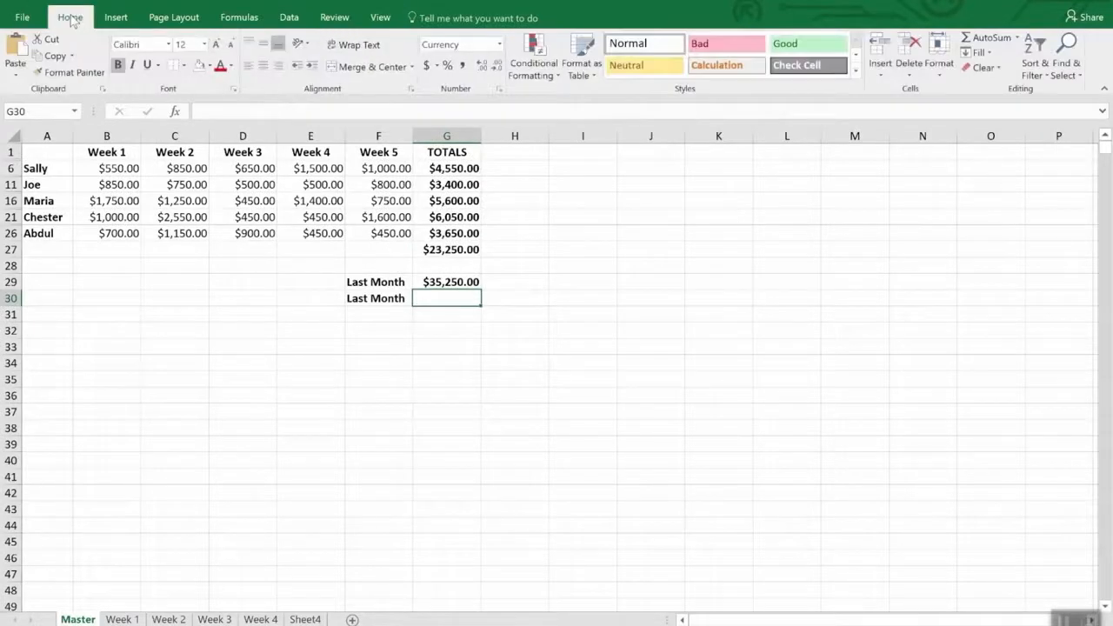
pyautogui.click(14, 75)
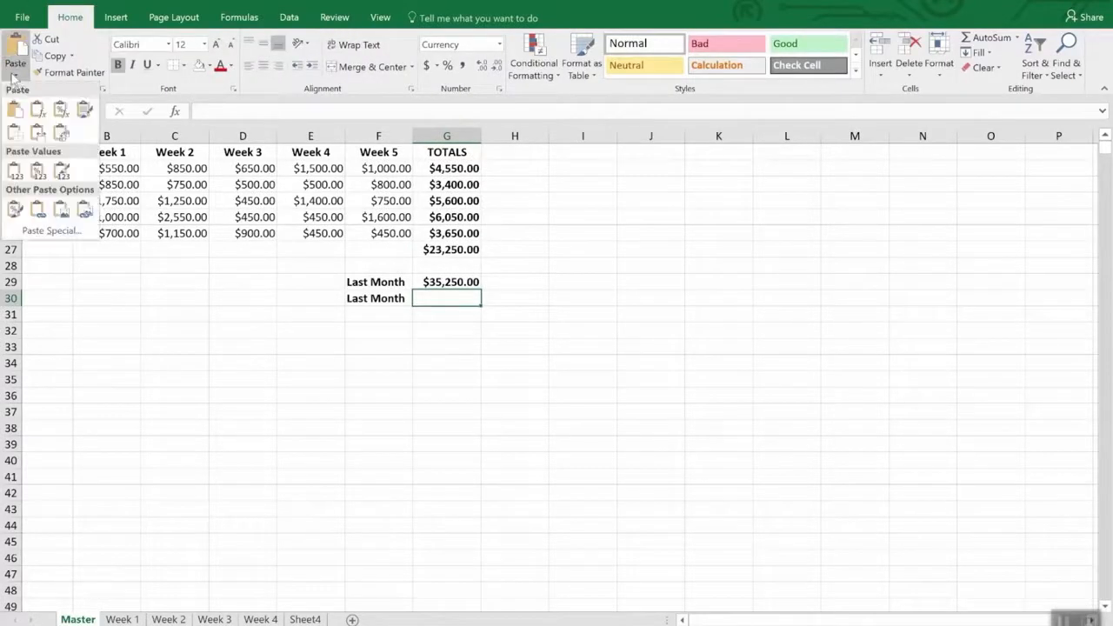
pyautogui.click(50, 230)
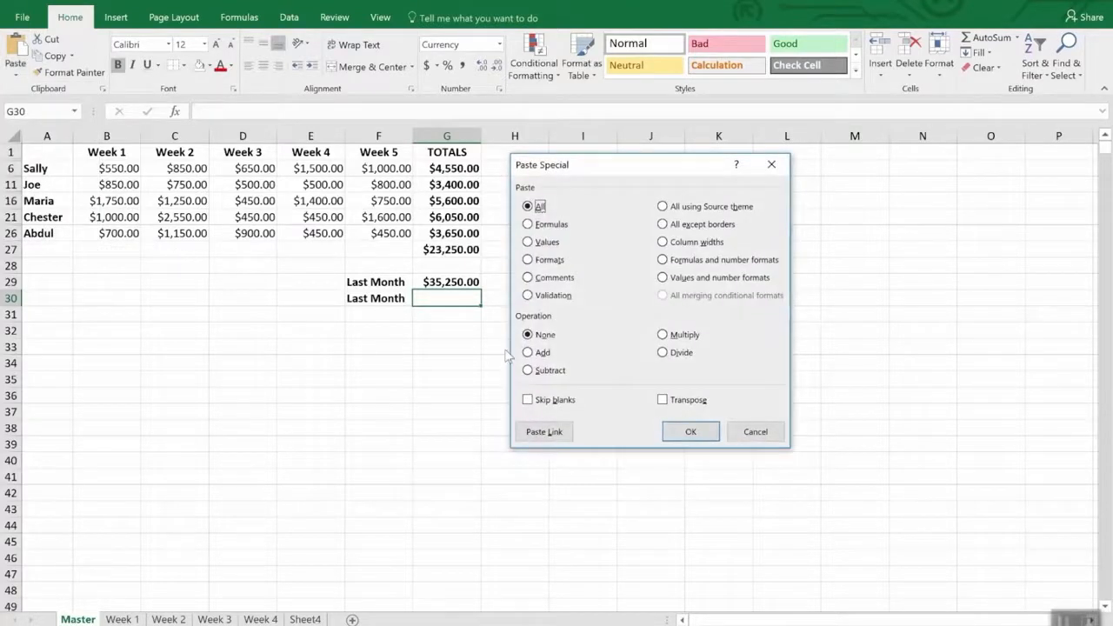
pyautogui.click(544, 432)
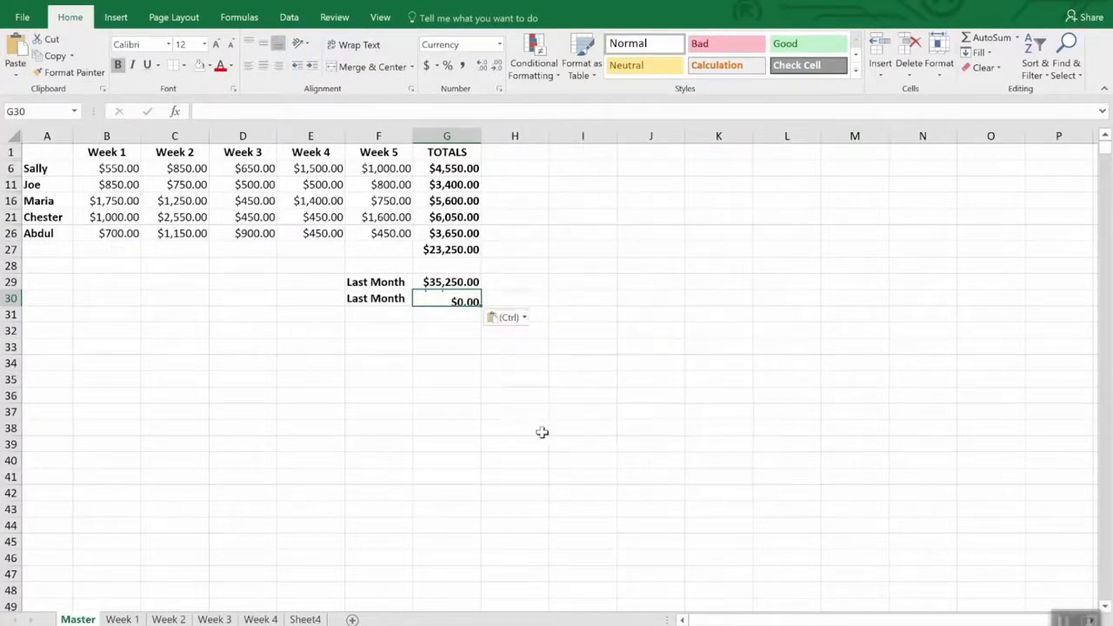
pyautogui.click(535, 231)
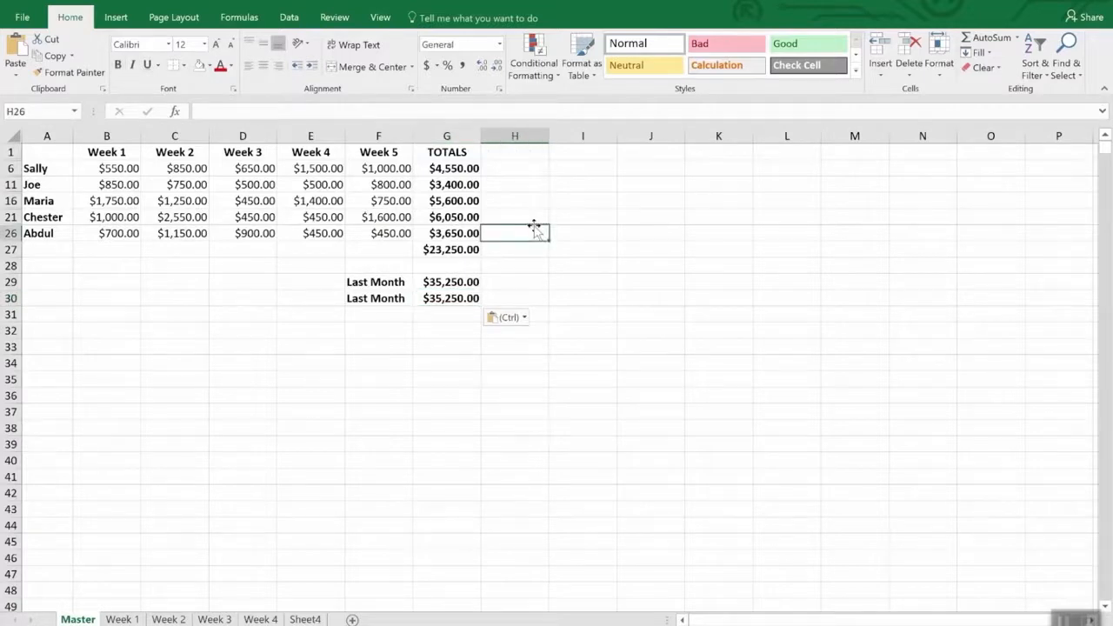
pyautogui.click(454, 299)
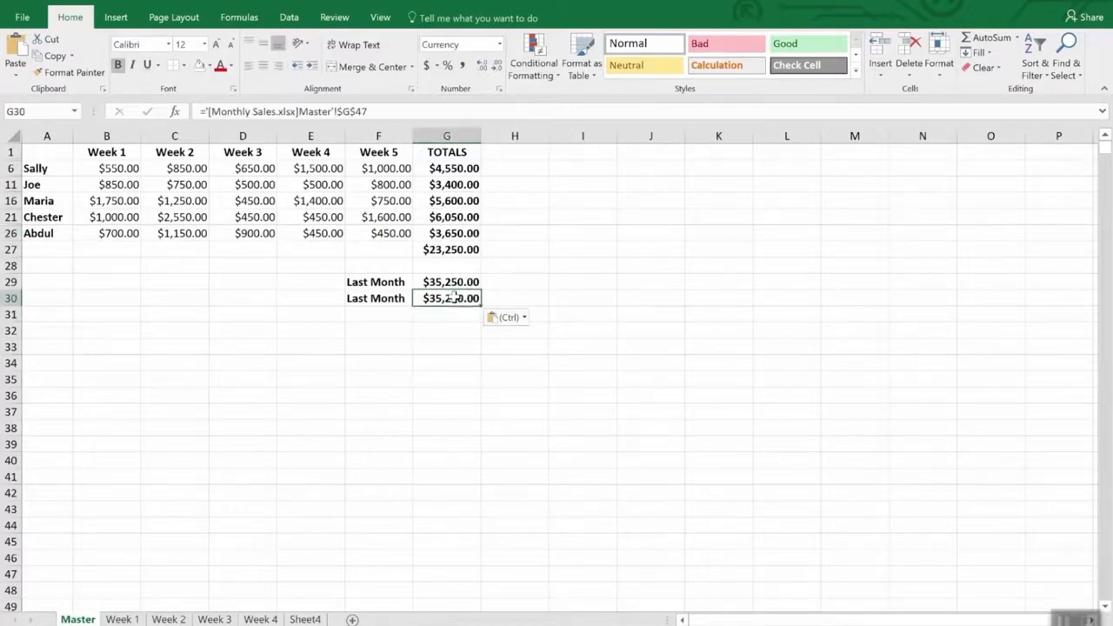
pyautogui.click(452, 282)
pyautogui.click(452, 299)
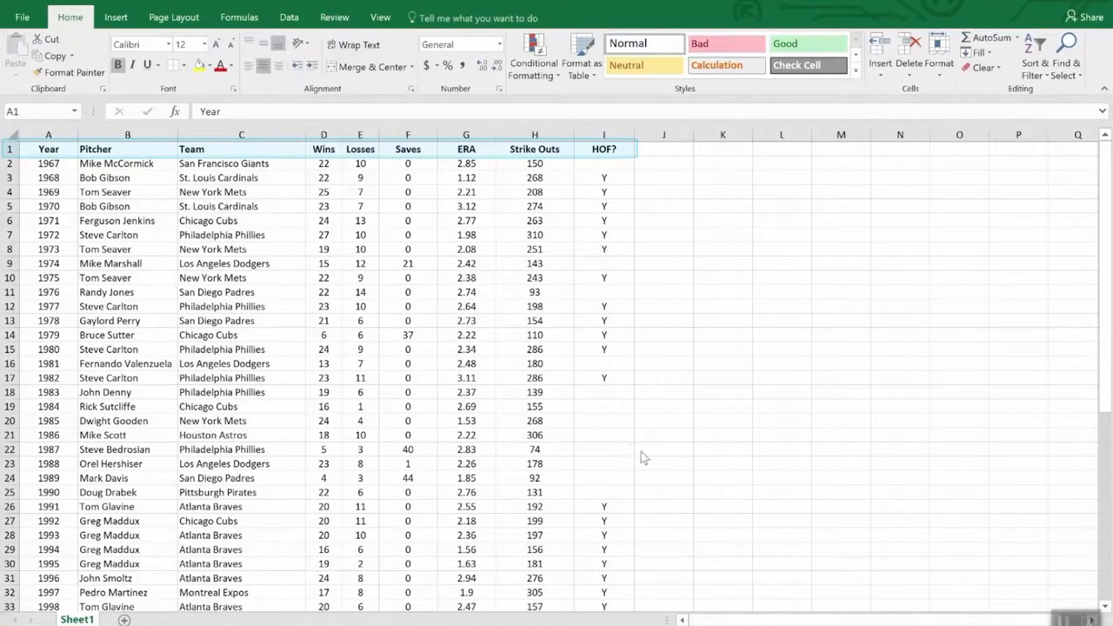
# Step: Review the pitcher table, sort it by the Wins column in descending order, and look through the sorted rows
pyautogui.scroll(-12, 749, 458)
pyautogui.scroll(12, 750, 458)
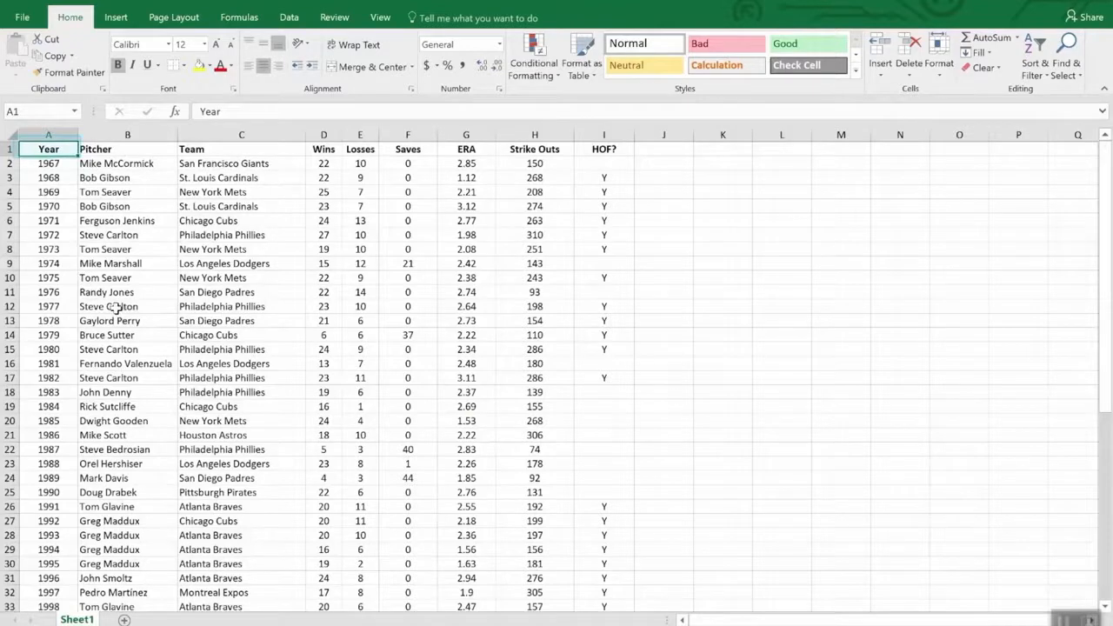
pyautogui.scroll(-12, 140, 360)
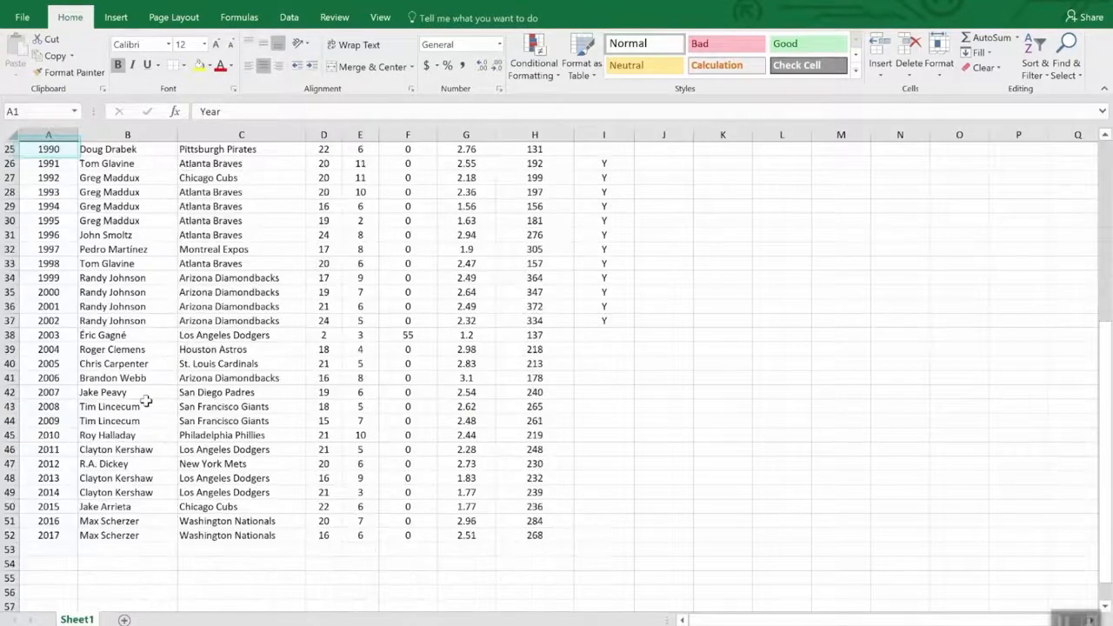
pyautogui.scroll(12, 140, 403)
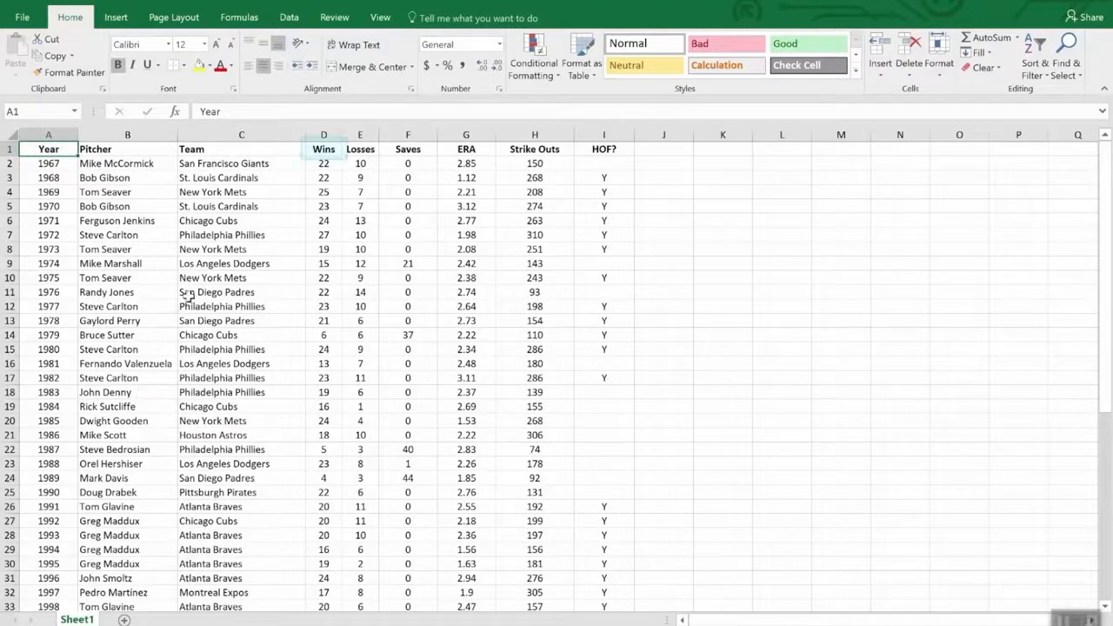
pyautogui.click(326, 150)
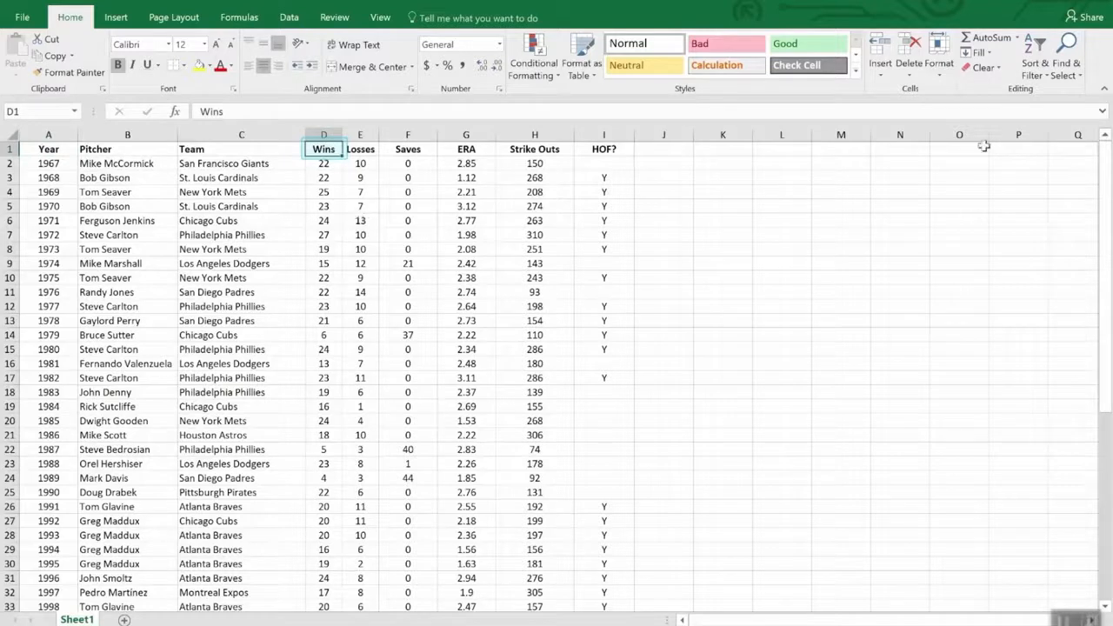
pyautogui.click(1041, 52)
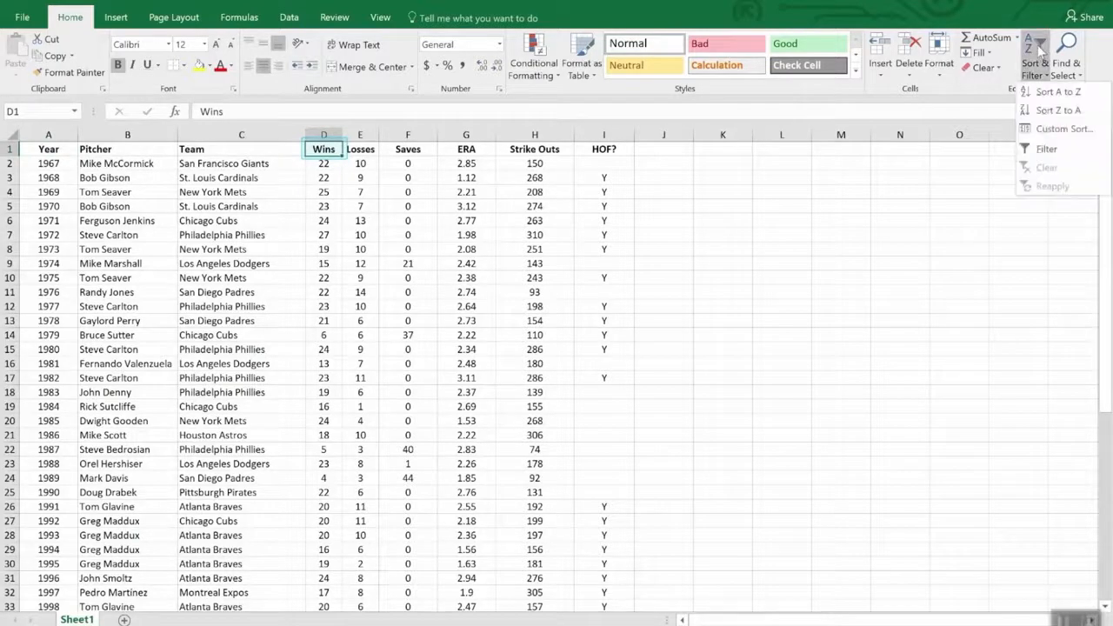
pyautogui.click(1048, 111)
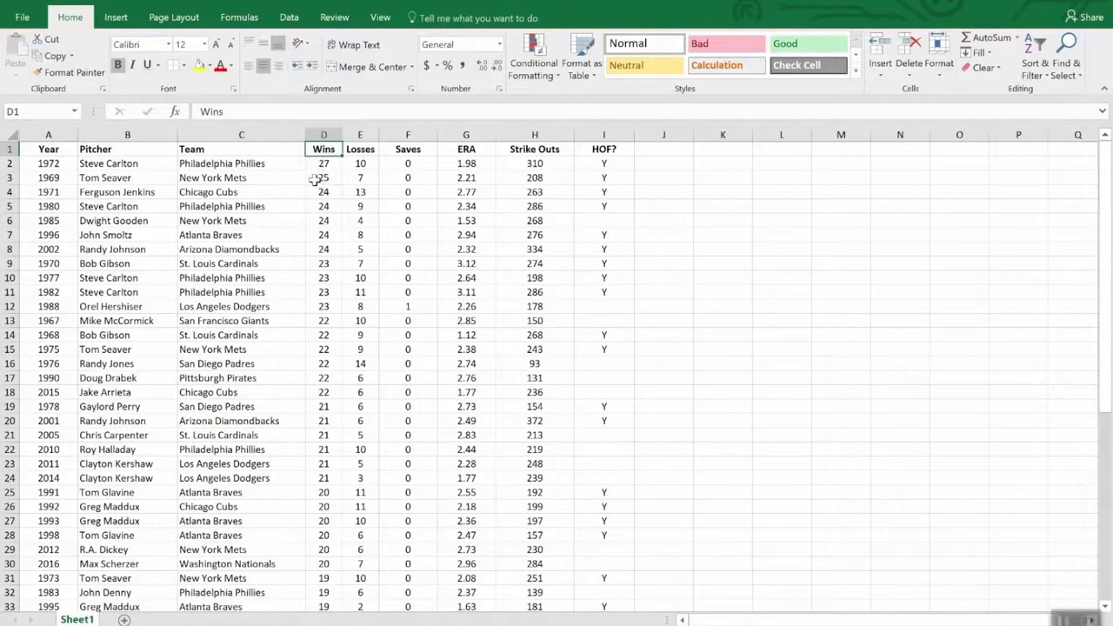
pyautogui.scroll(-8, 323, 179)
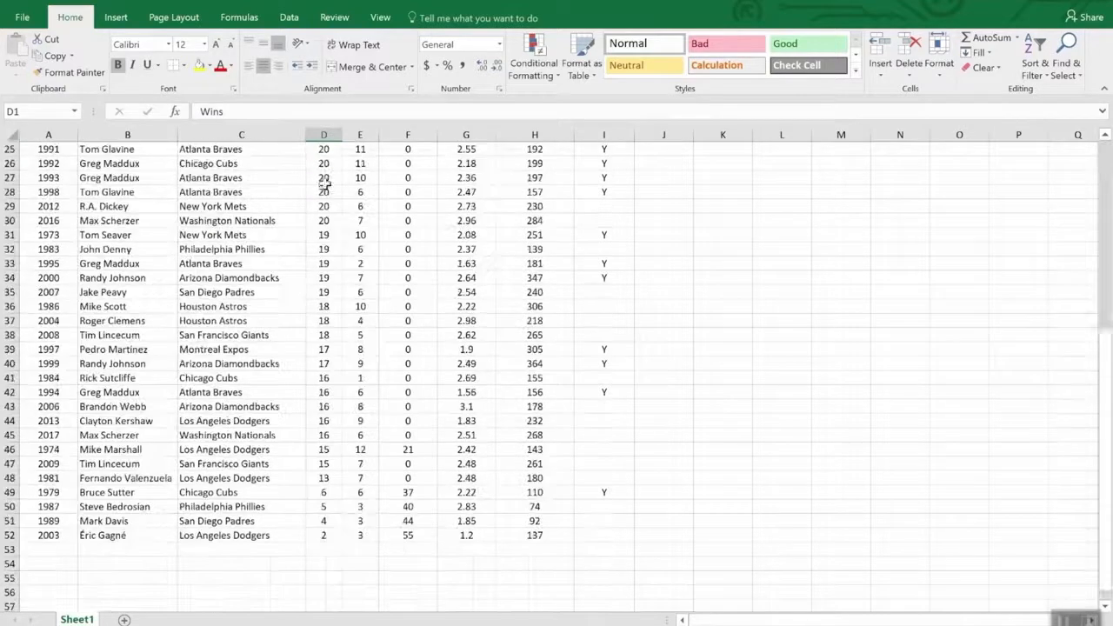
pyautogui.scroll(8, 323, 179)
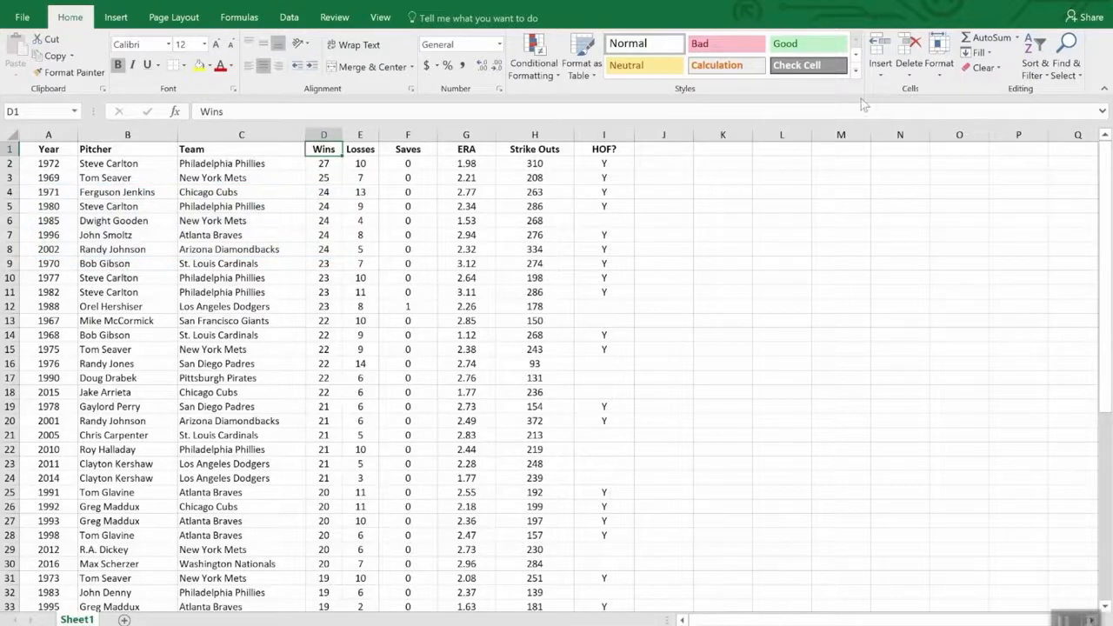
# Step: Apply a custom sort by Wins from largest to smallest, with a second level on ERA from smallest to largest
pyautogui.click(1042, 52)
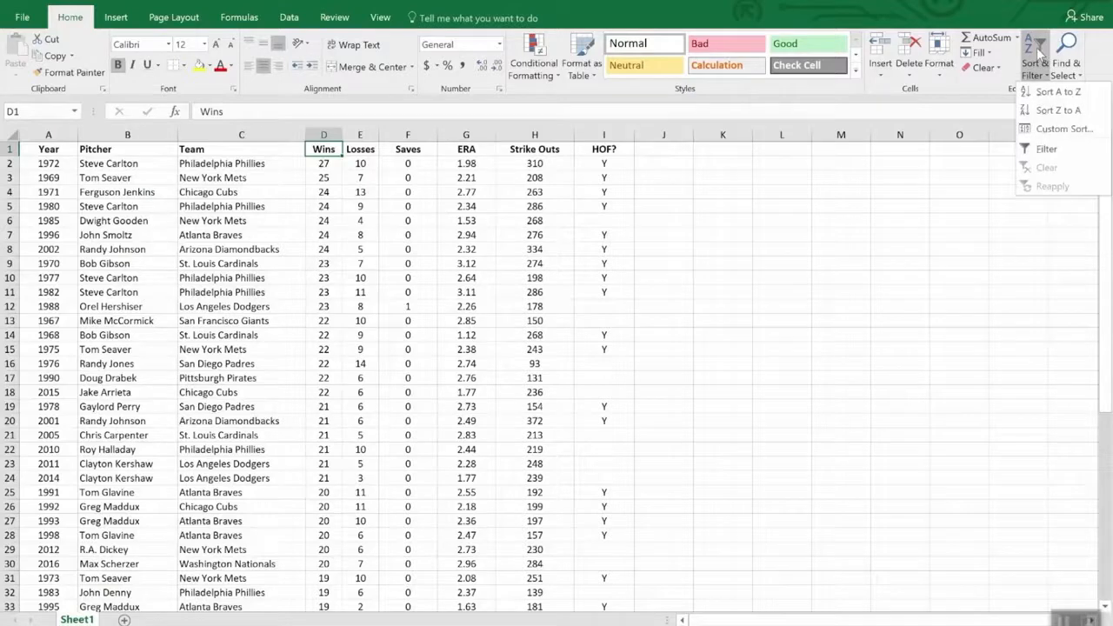
pyautogui.click(1064, 130)
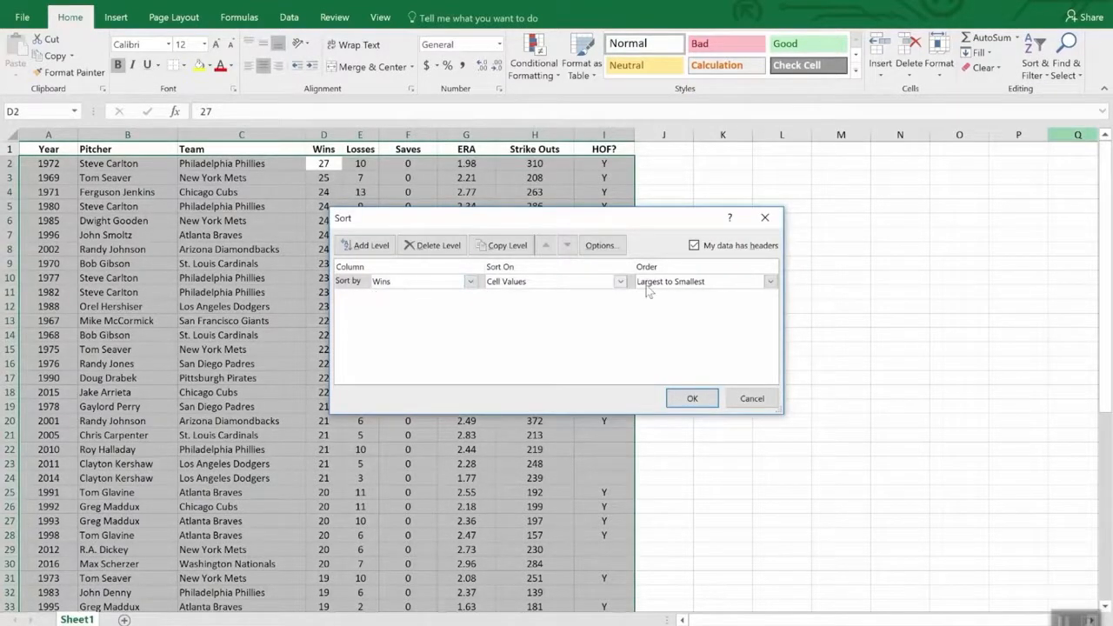
pyautogui.click(367, 245)
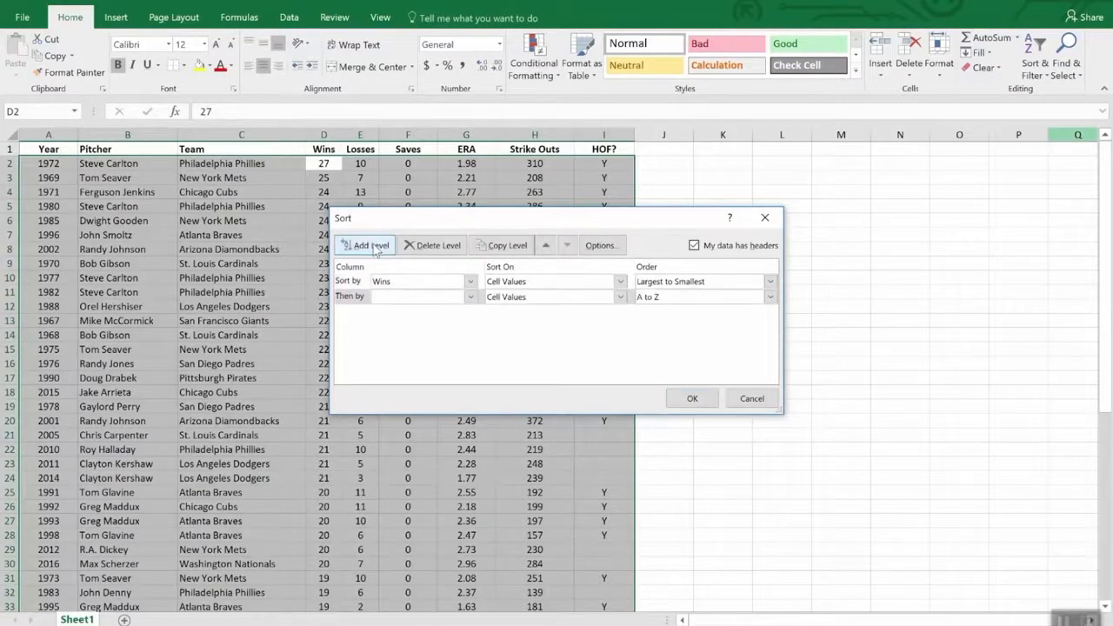
pyautogui.click(470, 298)
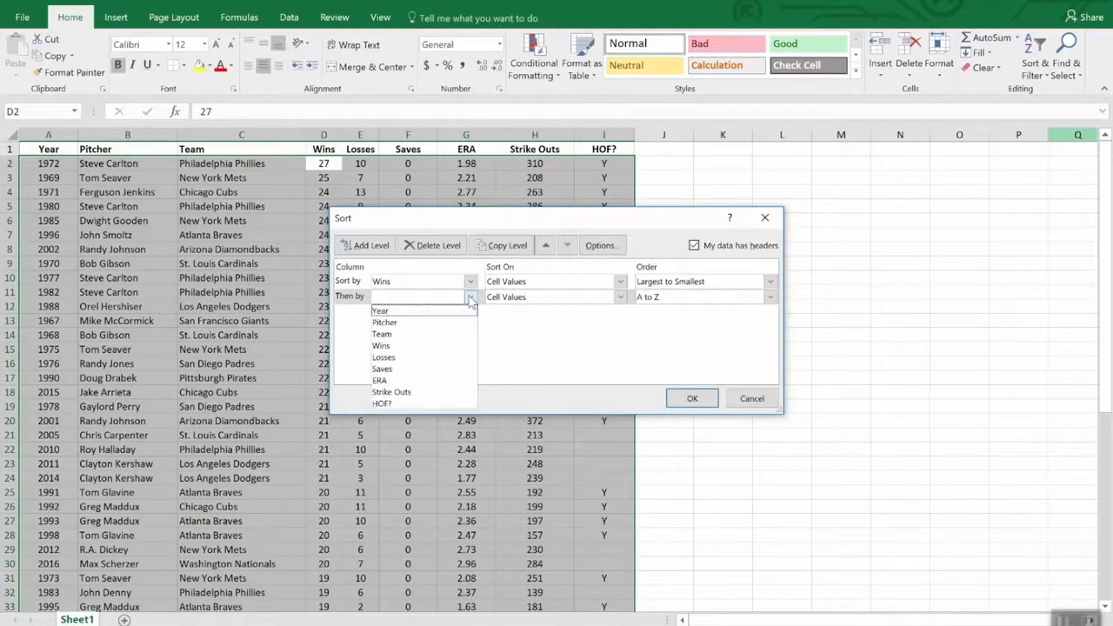
pyautogui.click(441, 381)
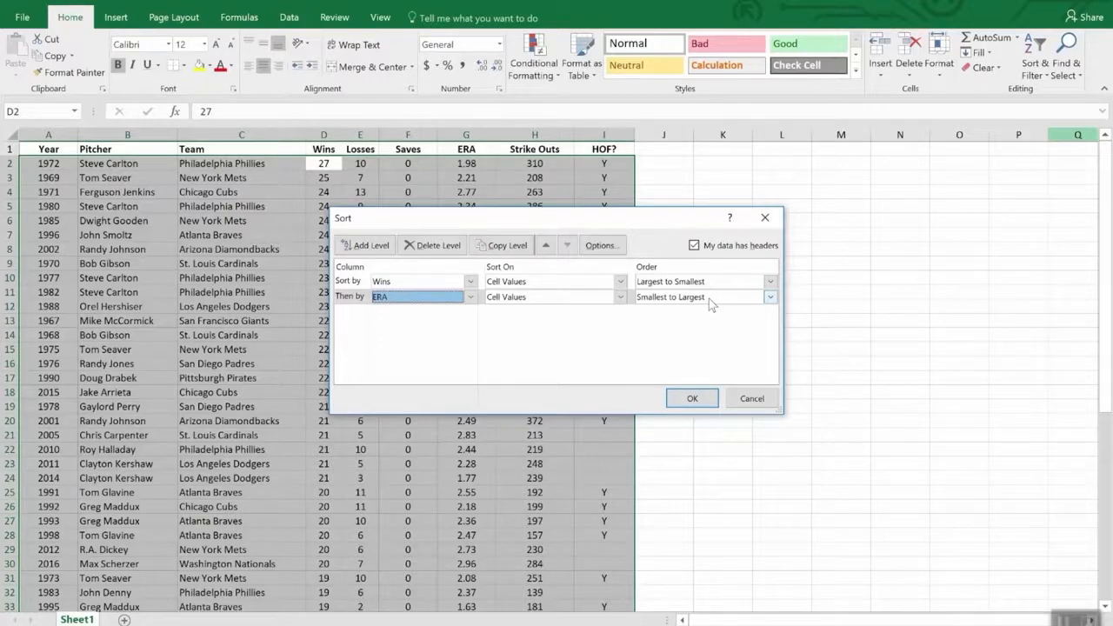
pyautogui.click(692, 399)
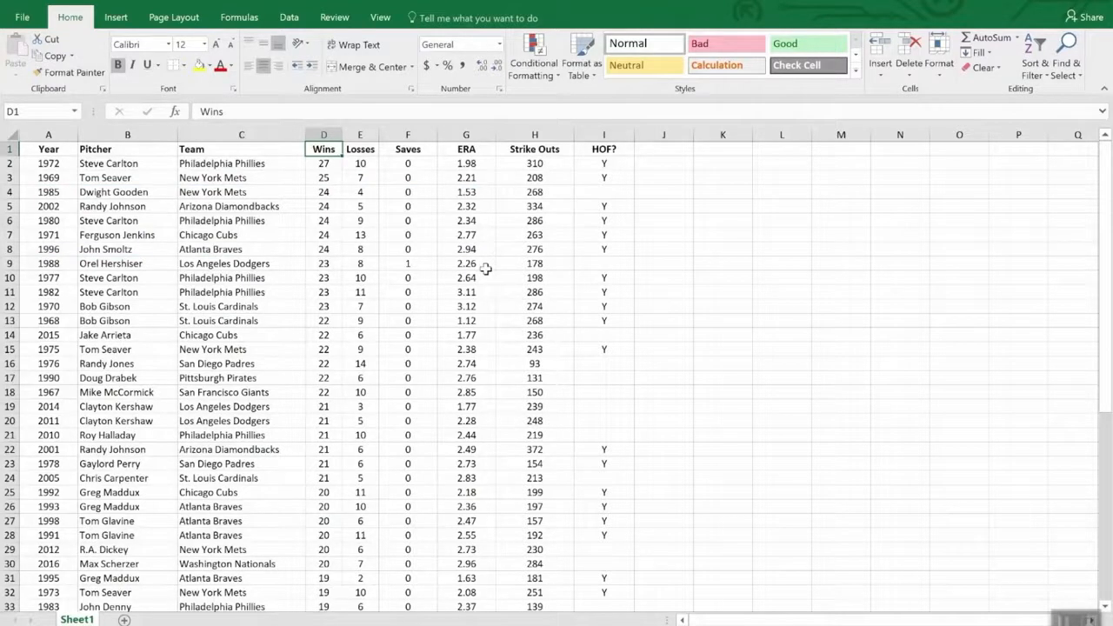
# Step: Turn on filtering for the pitcher table and filter the HOF? column to show only Y entries
pyautogui.click(410, 150)
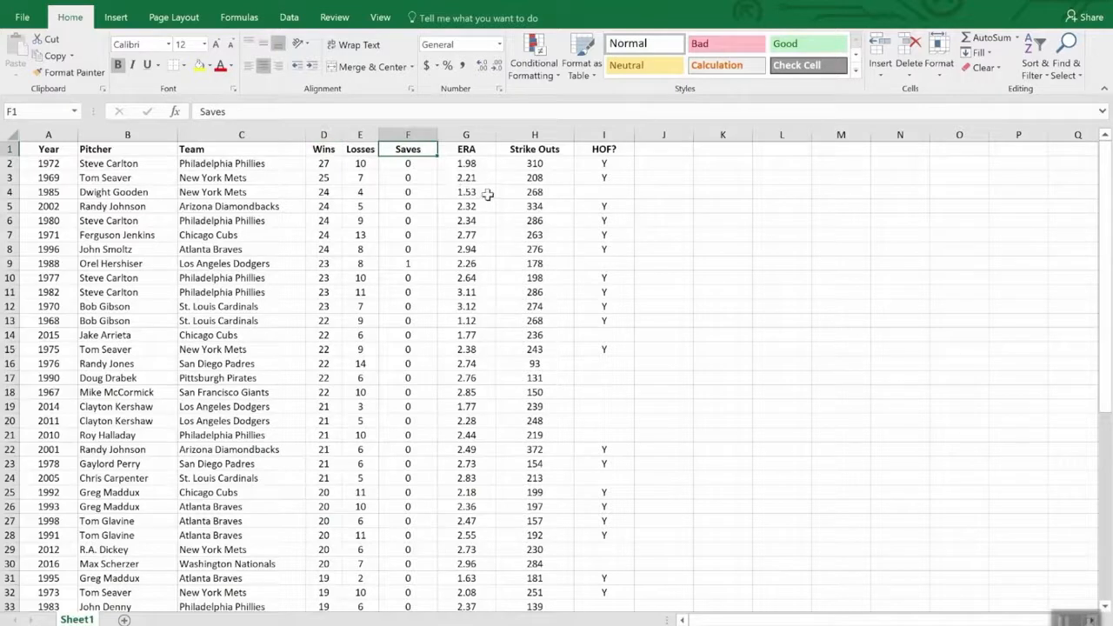
pyautogui.click(1035, 66)
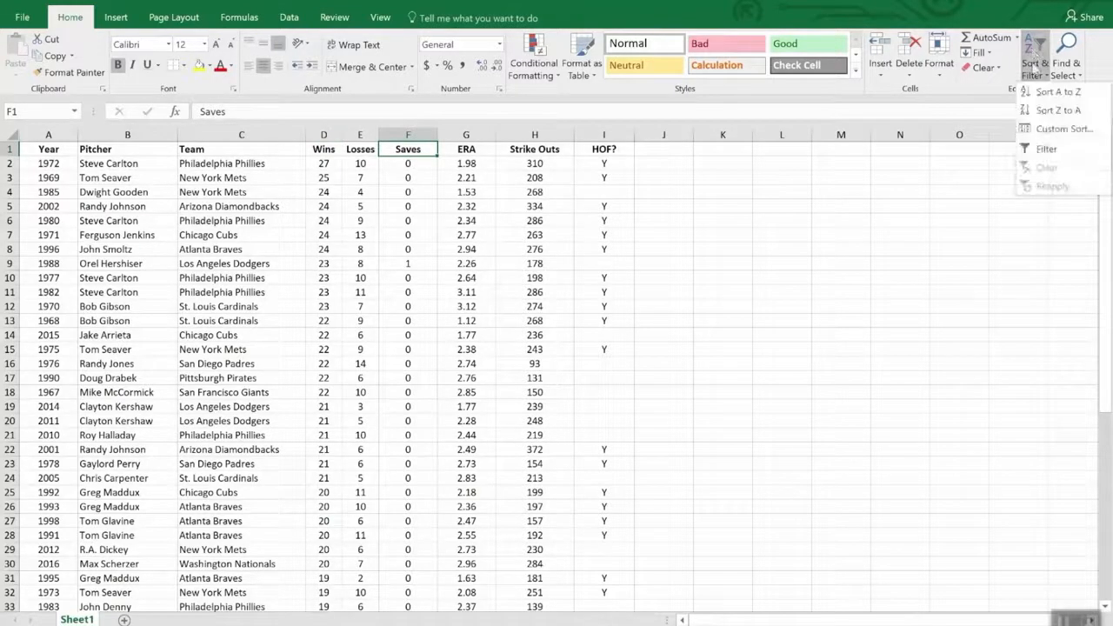
pyautogui.click(1047, 150)
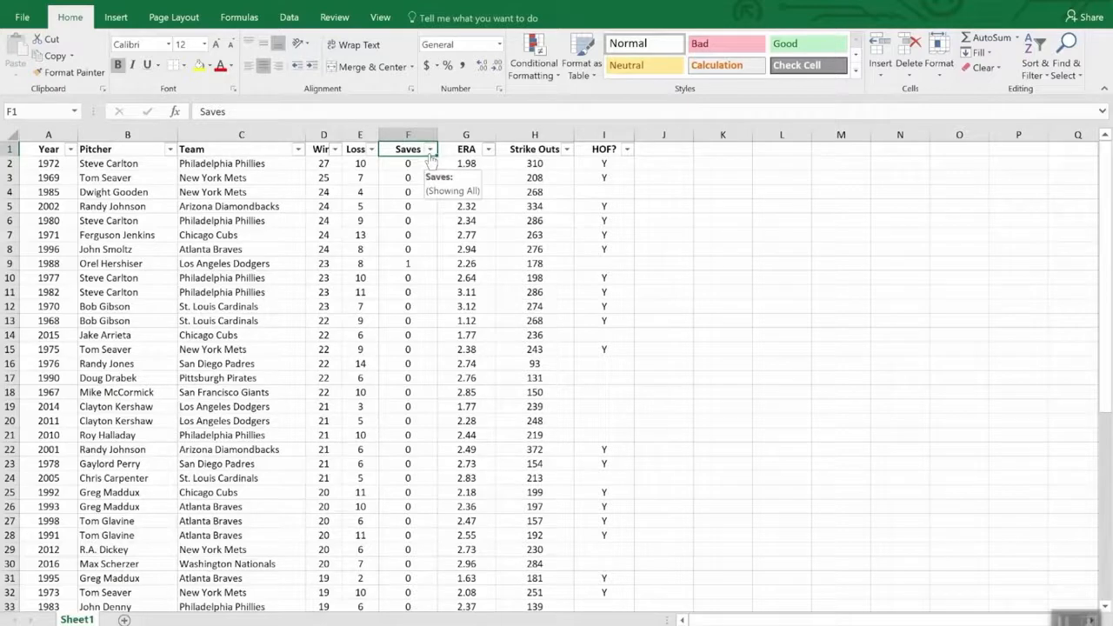
pyautogui.click(626, 149)
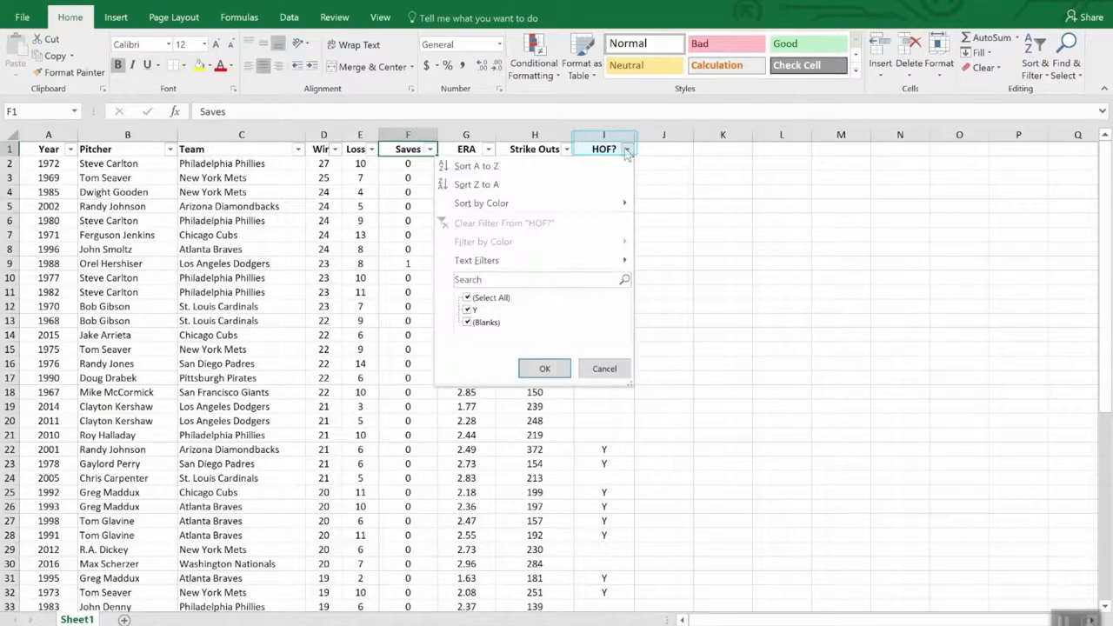
pyautogui.click(467, 299)
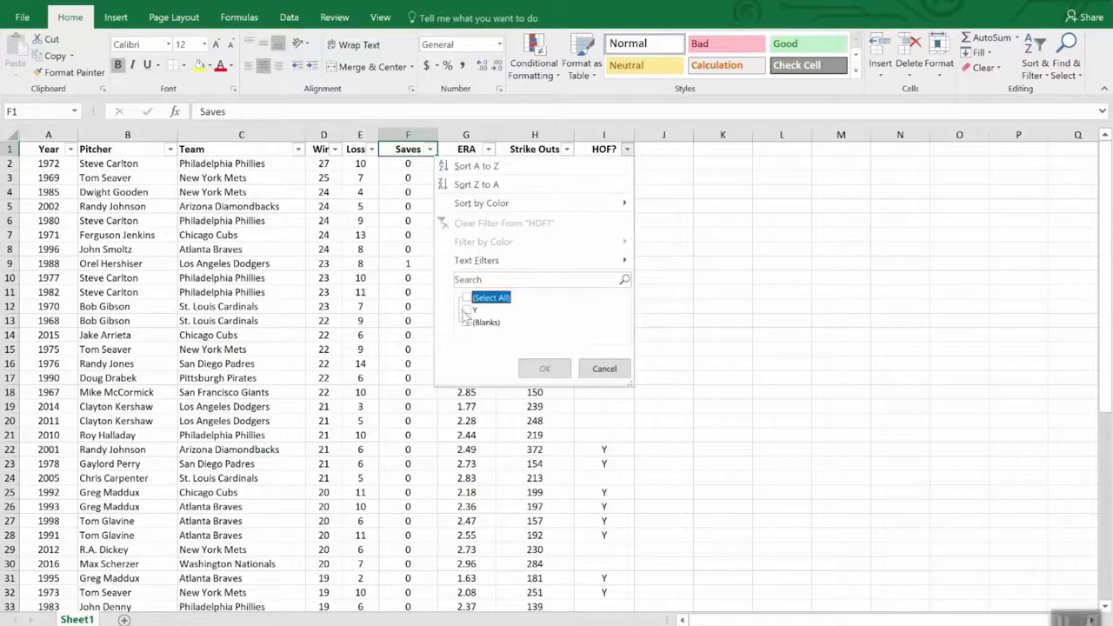
pyautogui.click(470, 310)
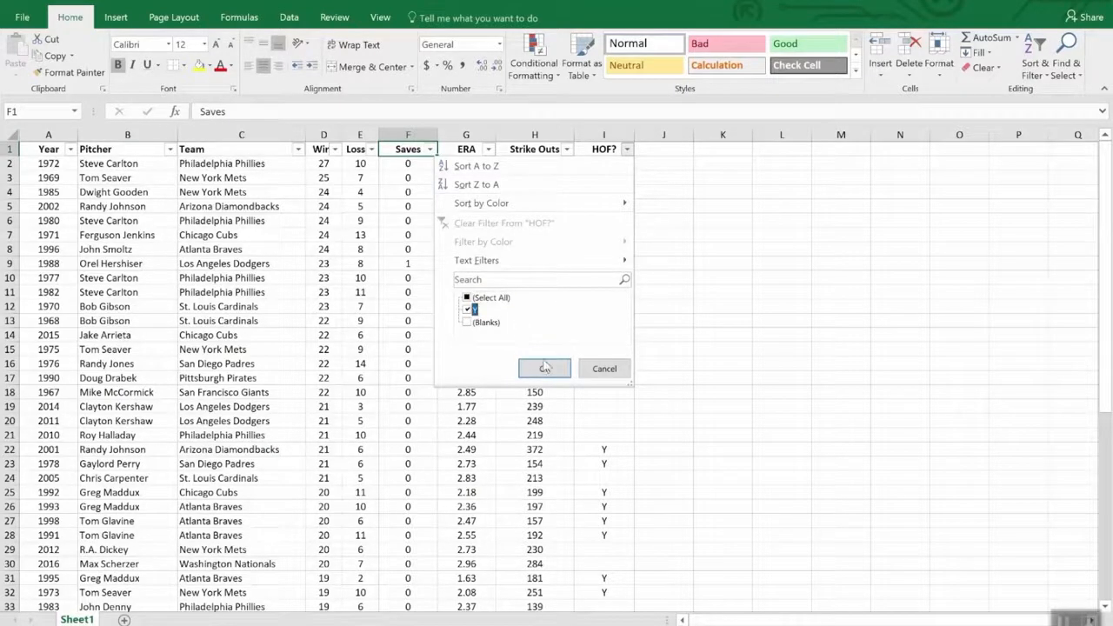
pyautogui.click(546, 369)
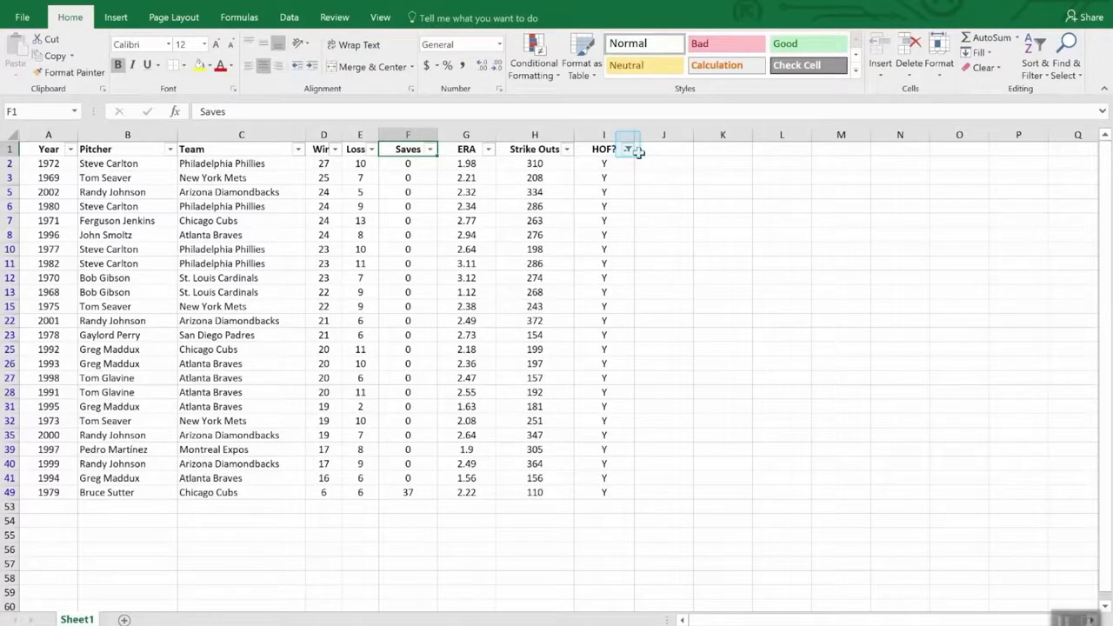
# Step: Check the HOF? filter condition and sort the filtered rows by Strike Outs from largest to smallest
pyautogui.moveTo(627, 154)
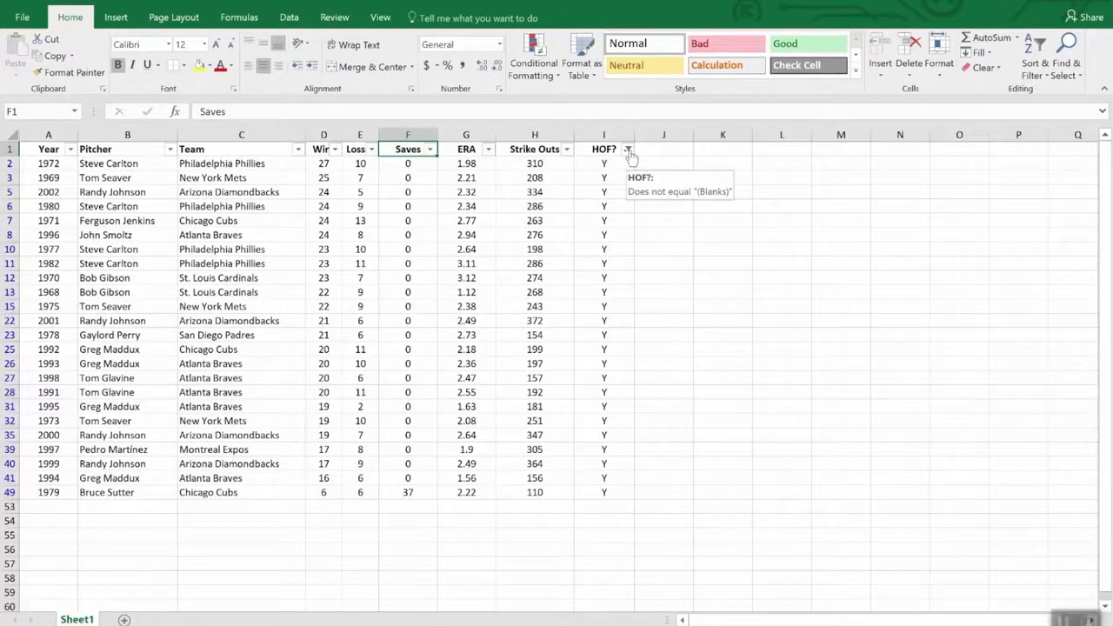
pyautogui.click(568, 150)
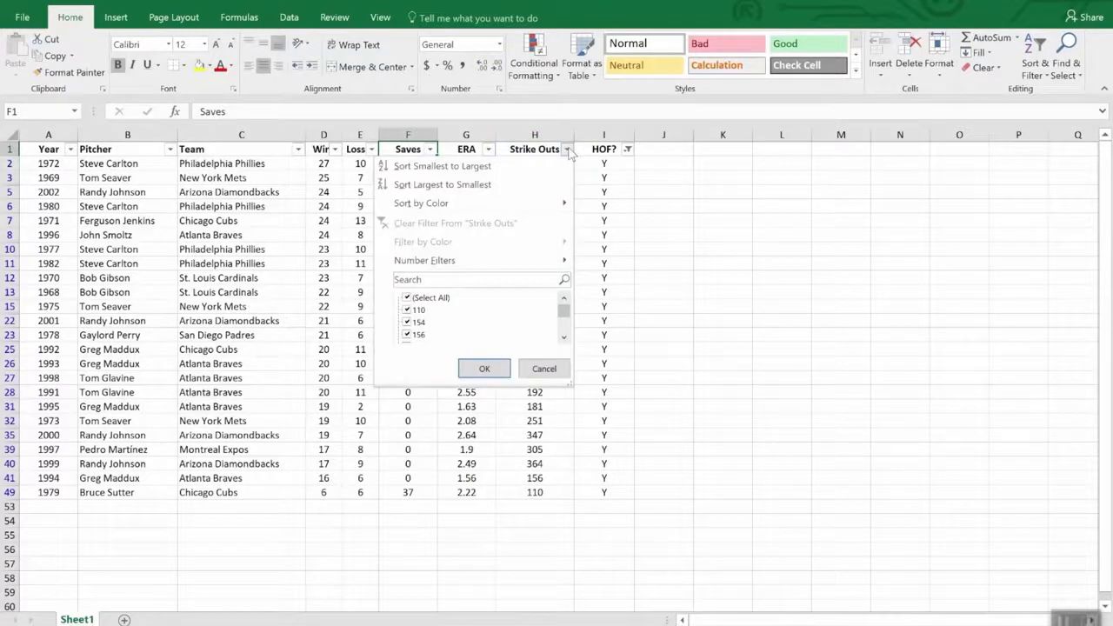
pyautogui.click(502, 185)
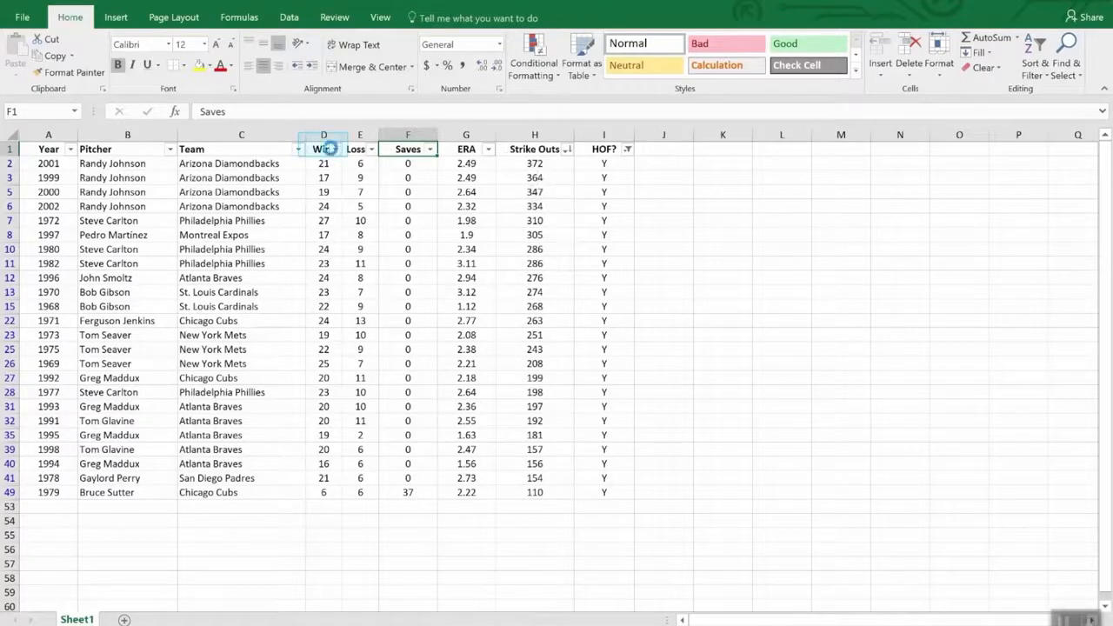
# Step: Add a number filter to the Wins column that shows only rows with fewer than 20 wins
pyautogui.click(334, 149)
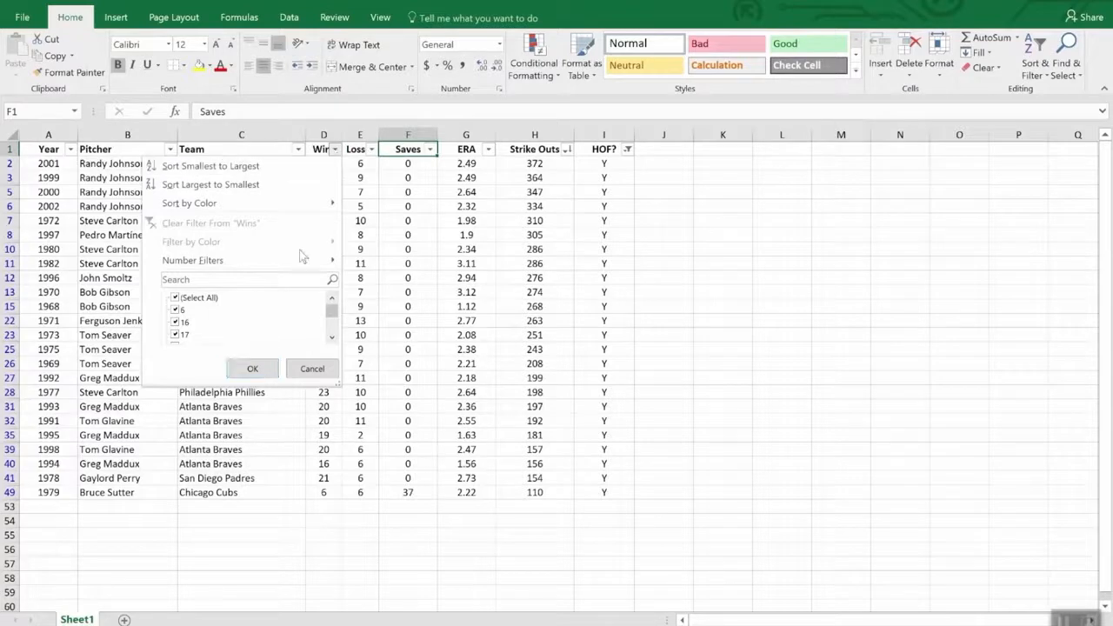
pyautogui.moveTo(299, 265)
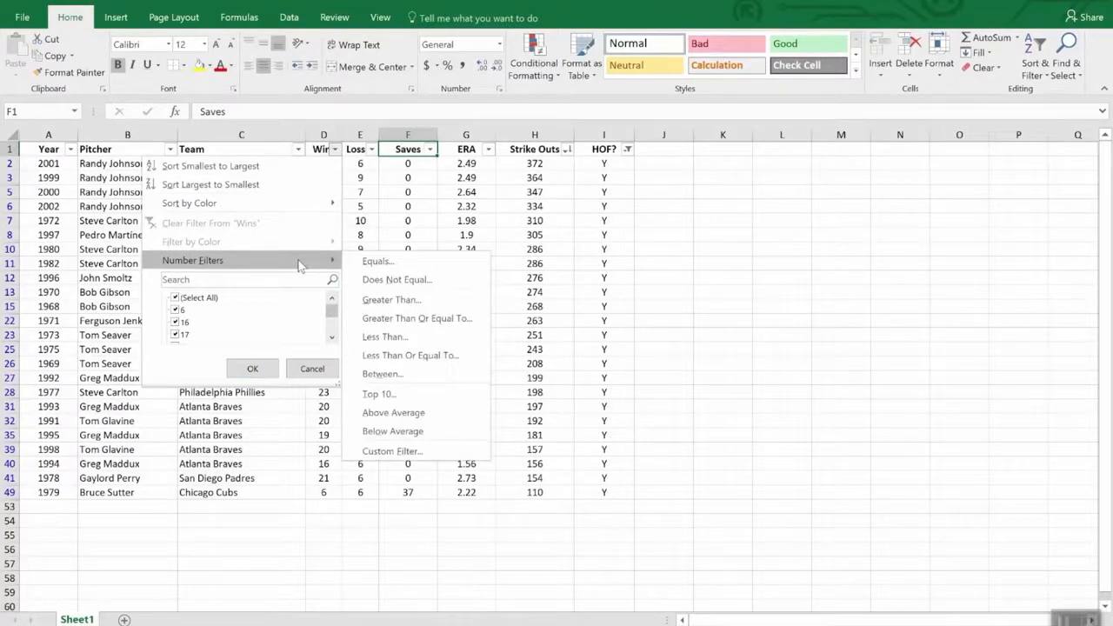
pyautogui.click(416, 340)
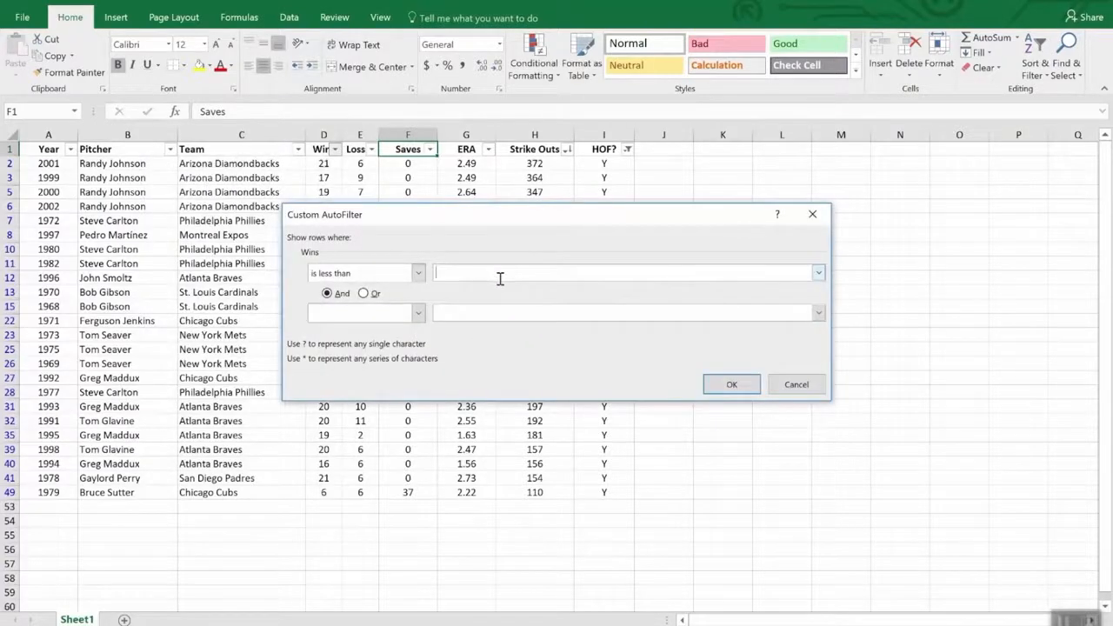
pyautogui.write('20')
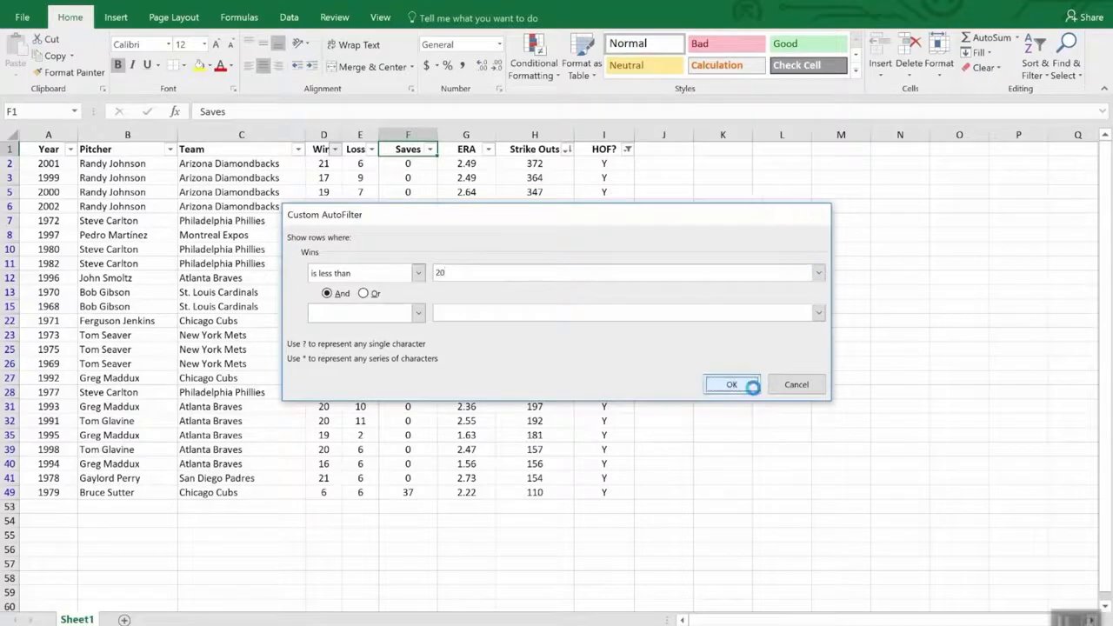
pyautogui.click(750, 386)
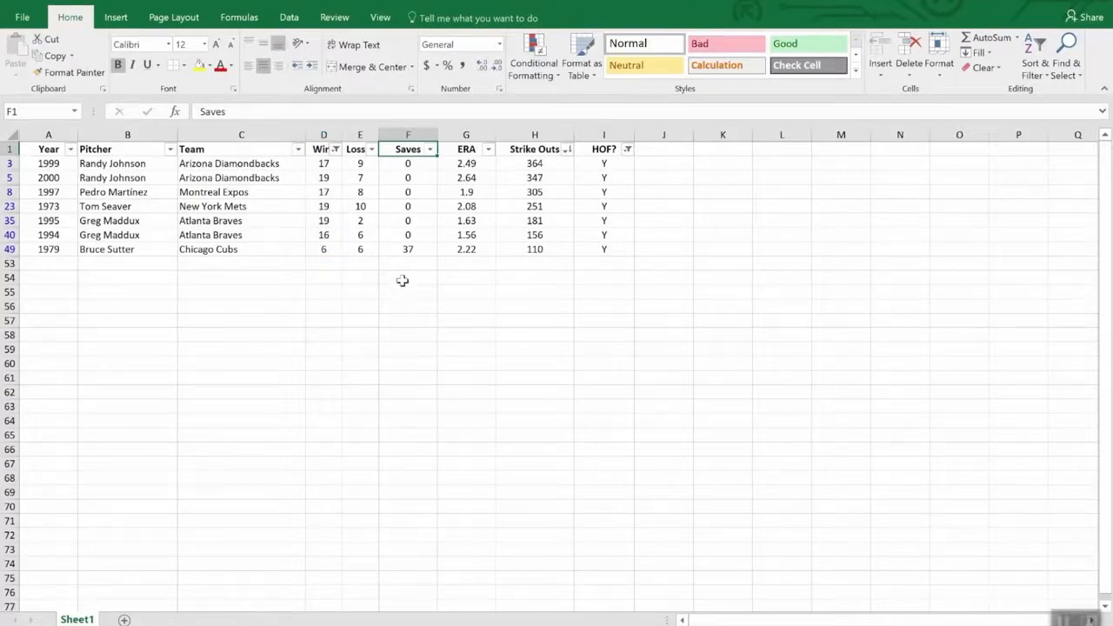
# Step: Add an automatic sum of the filtered Strike Outs column in H53, as =SUBTOTAL(9,H2:H52)
pyautogui.click(530, 264)
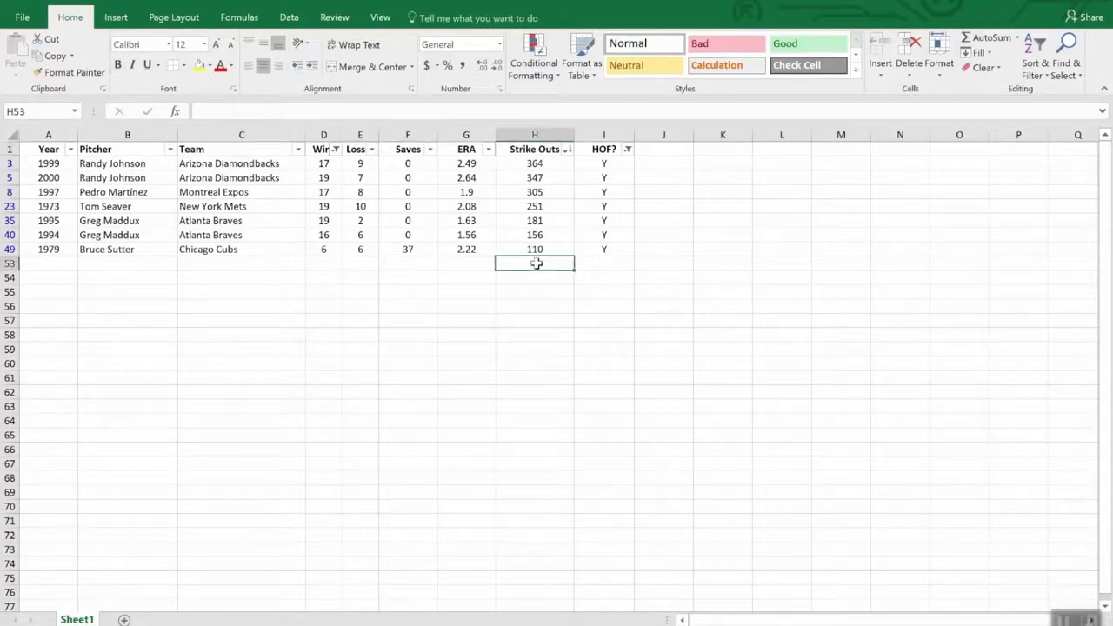
pyautogui.click(991, 39)
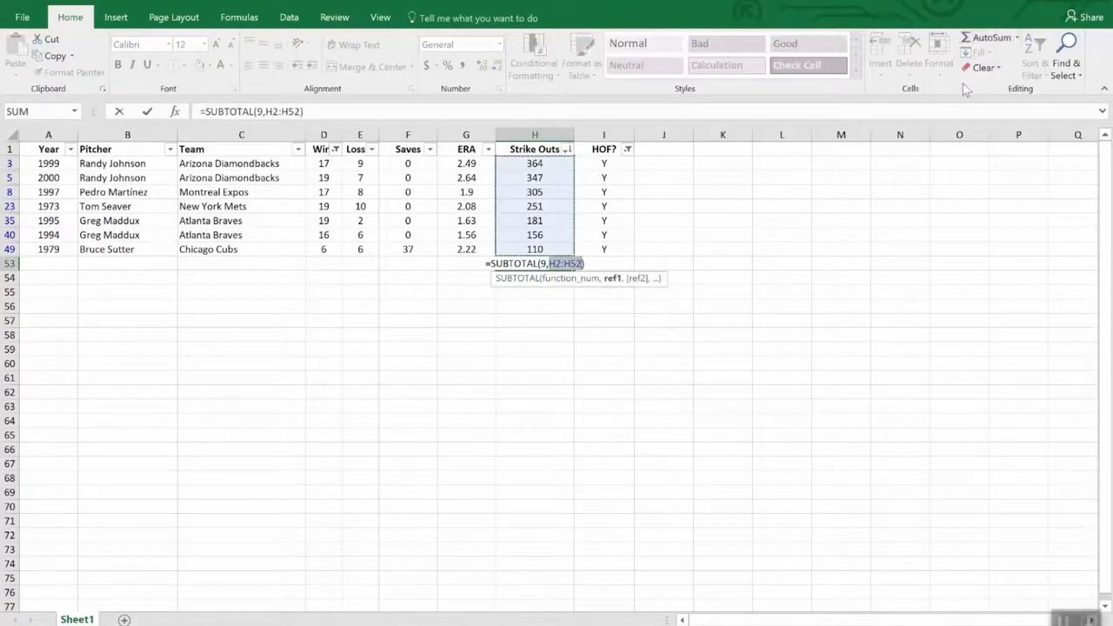
pyautogui.press('Return')
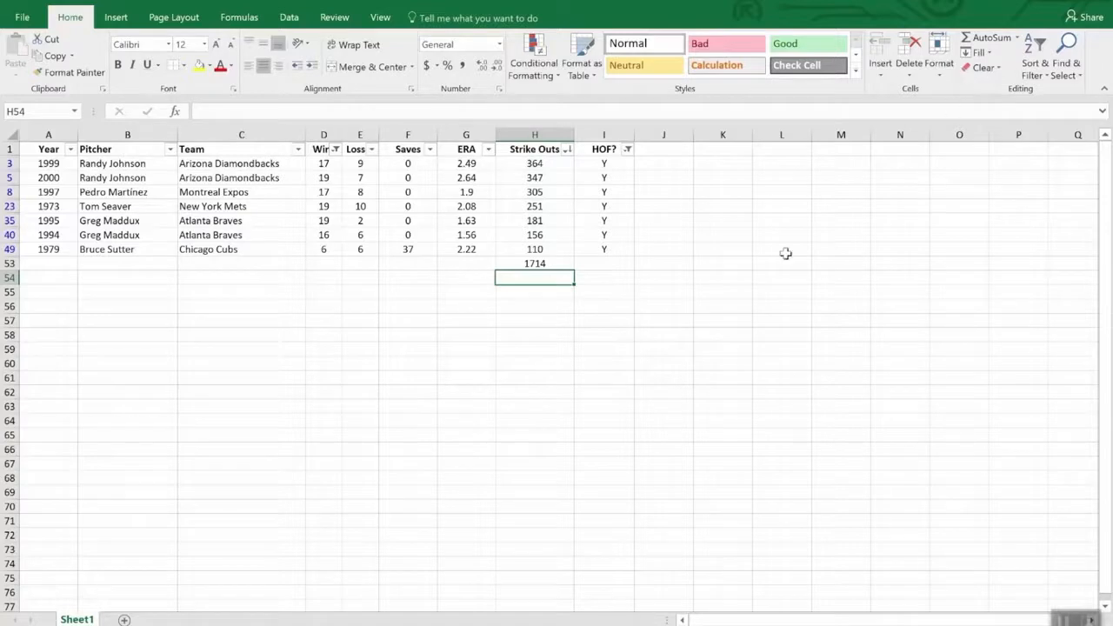
# Step: Clear the HOF? and Wins filters and check the Strike Outs subtotal formula in H53
pyautogui.click(626, 149)
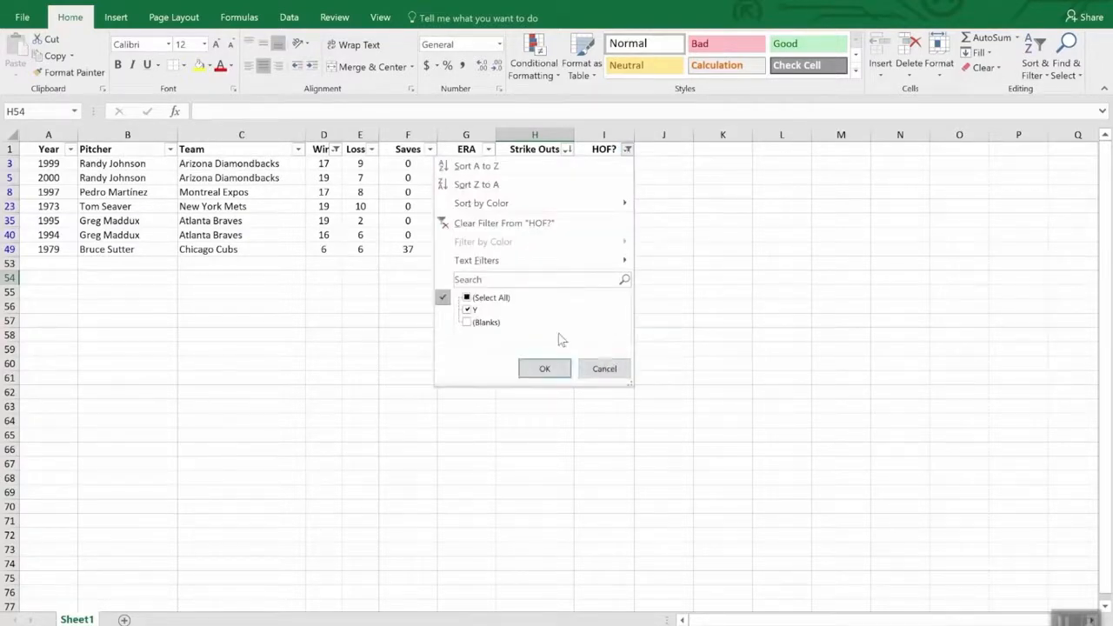
pyautogui.click(532, 222)
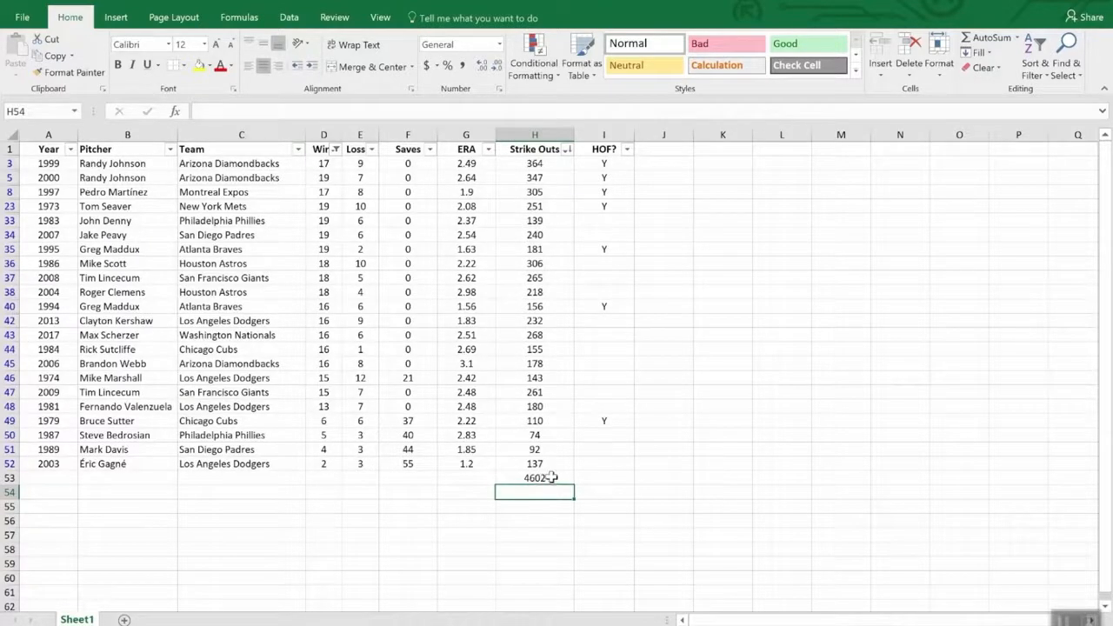
pyautogui.click(335, 150)
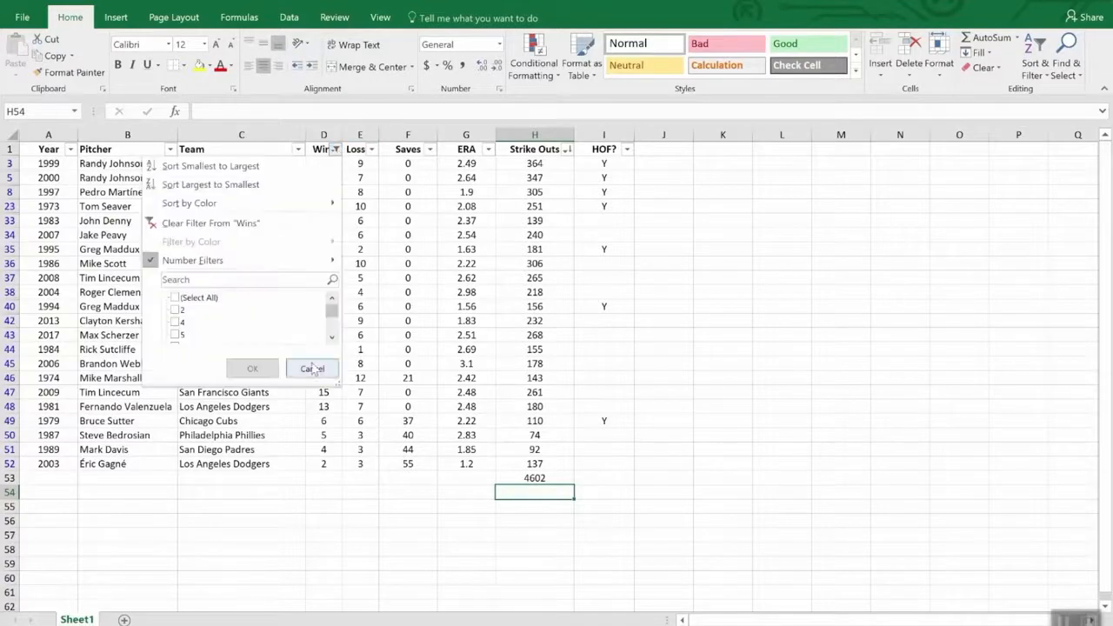
pyautogui.click(225, 223)
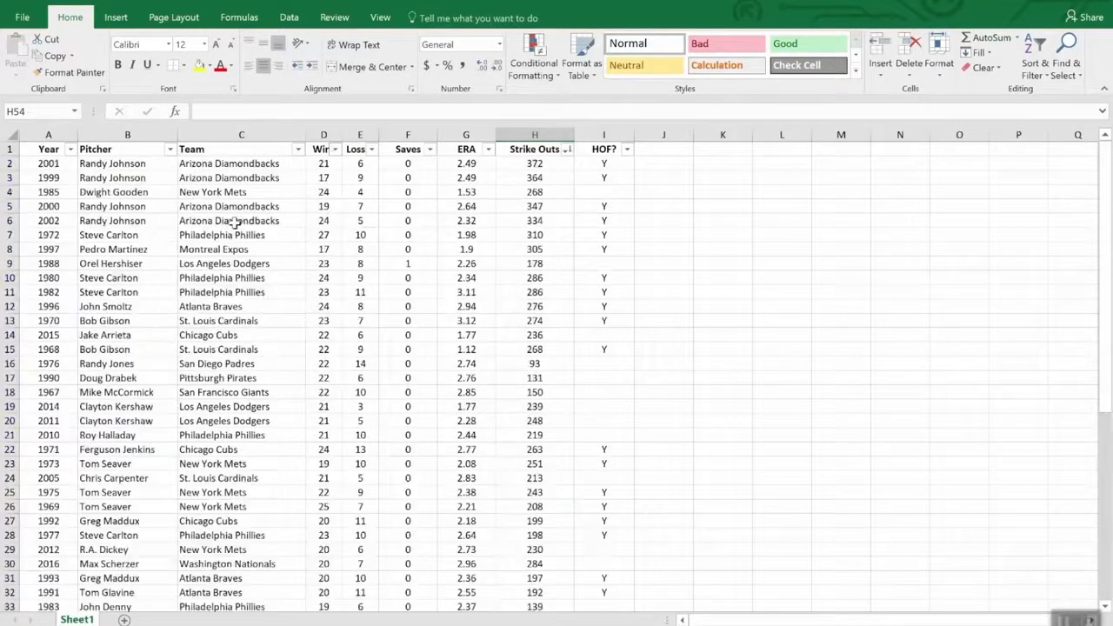
pyautogui.scroll(-12, 570, 416)
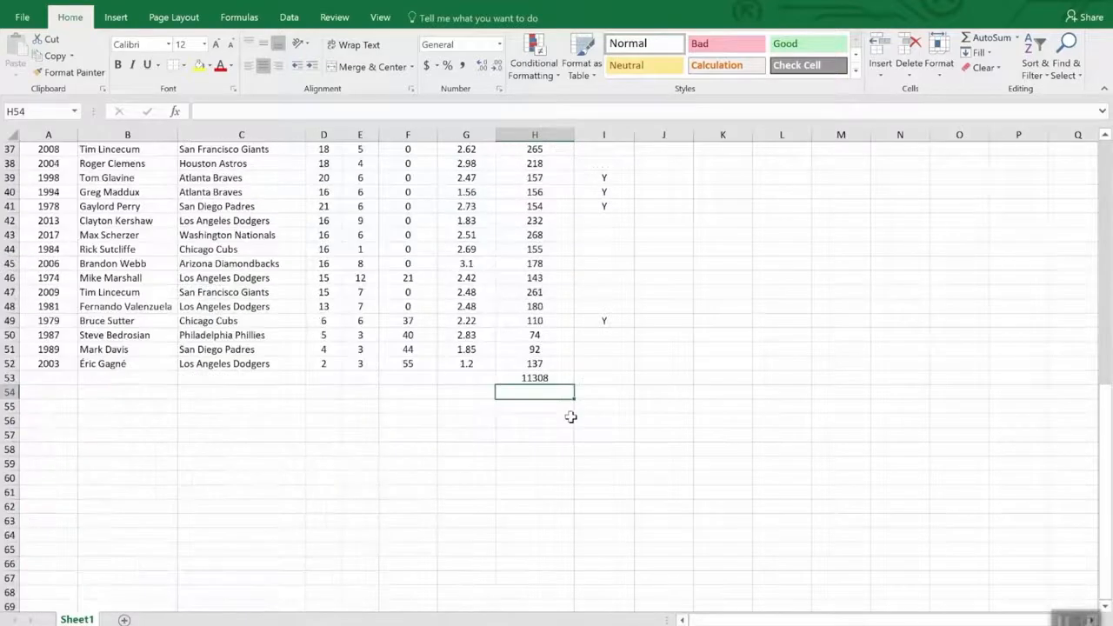
pyautogui.click(540, 378)
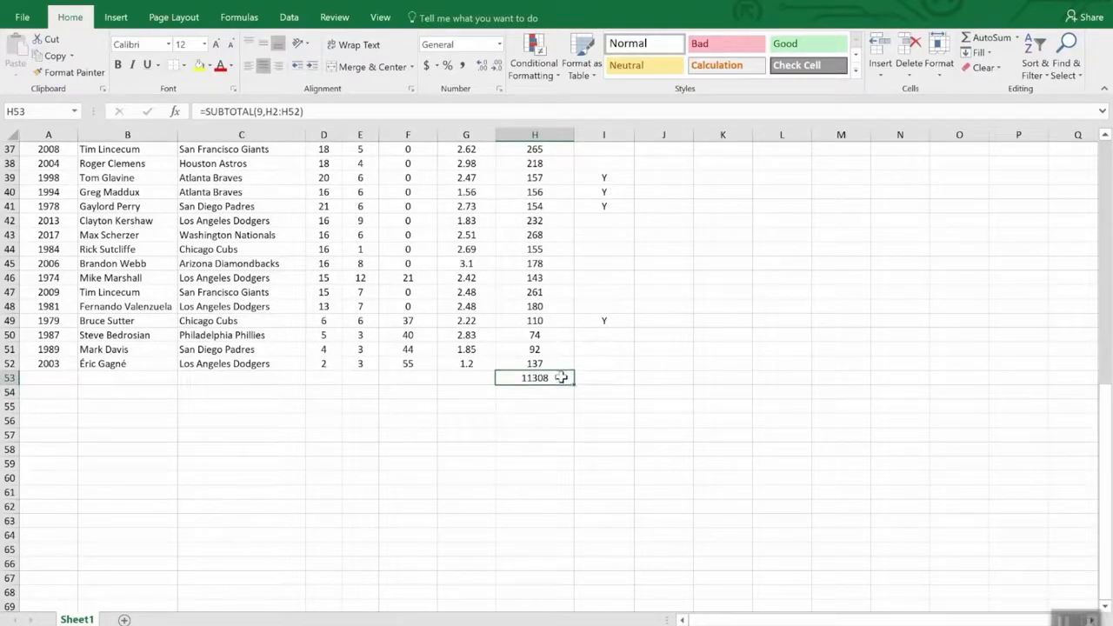
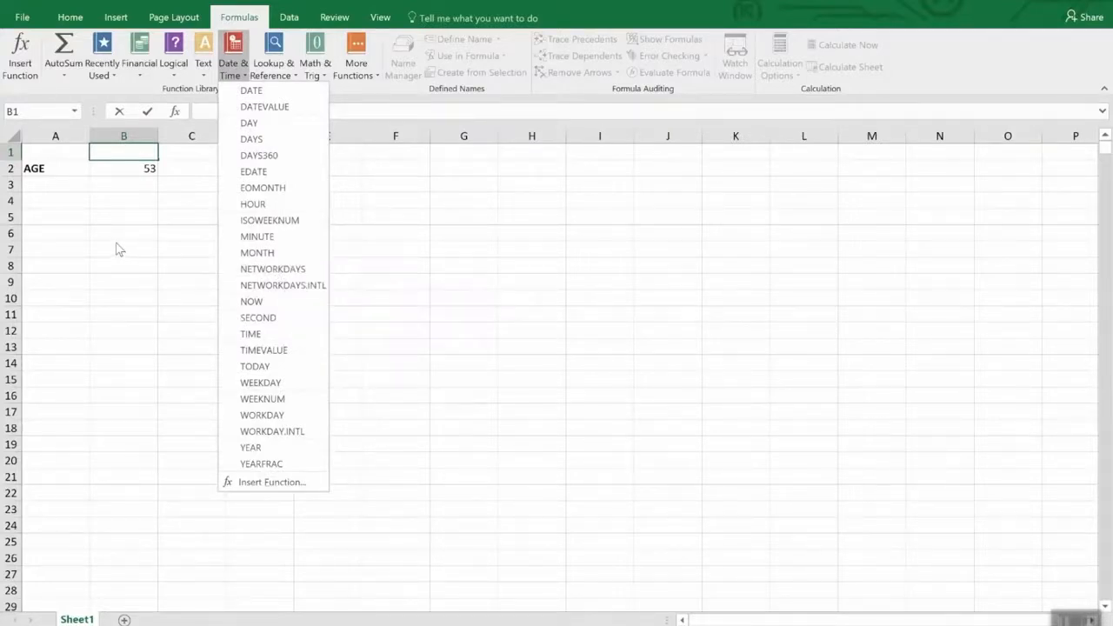
# Step: Inspect the age formula in B2 and examine the Date and Time number formats available for that cell
pyautogui.click(113, 167)
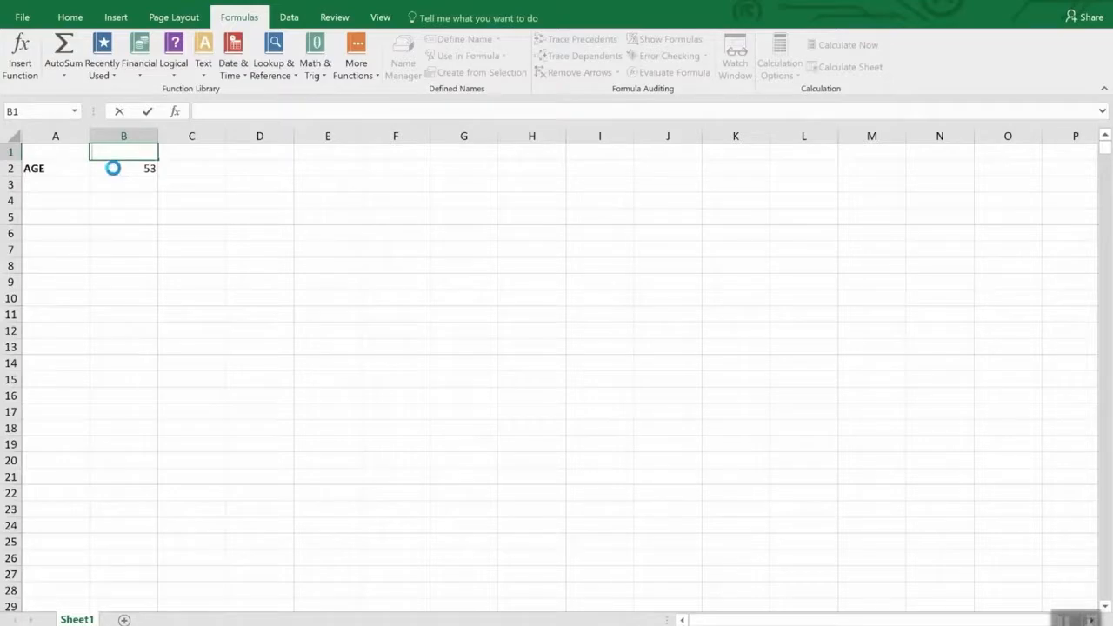
pyautogui.click(113, 168)
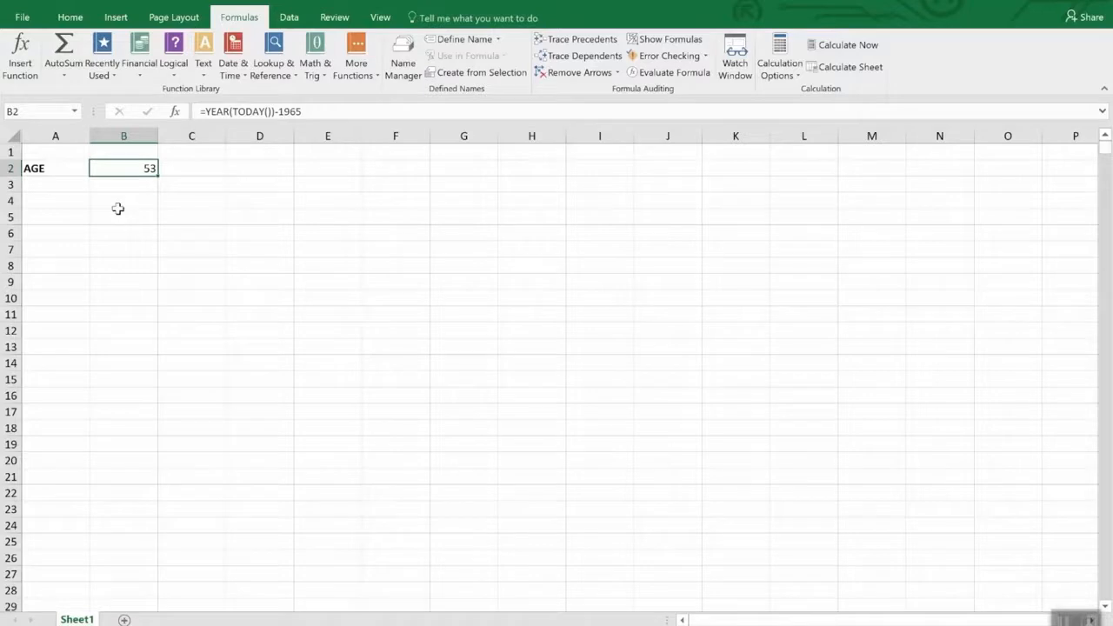
pyautogui.click(70, 19)
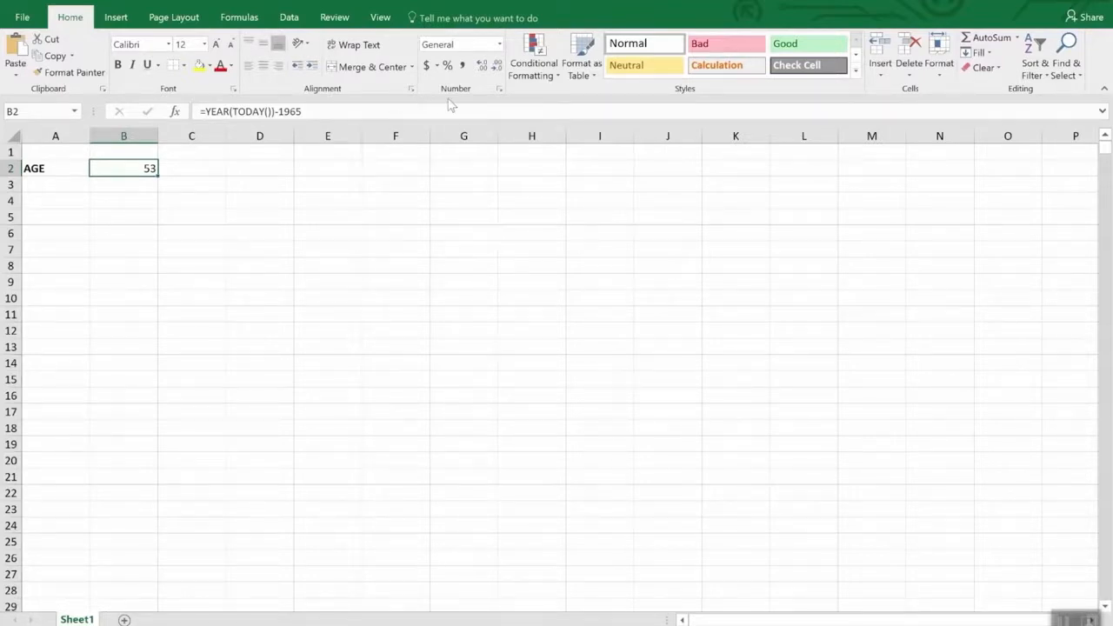
pyautogui.click(501, 46)
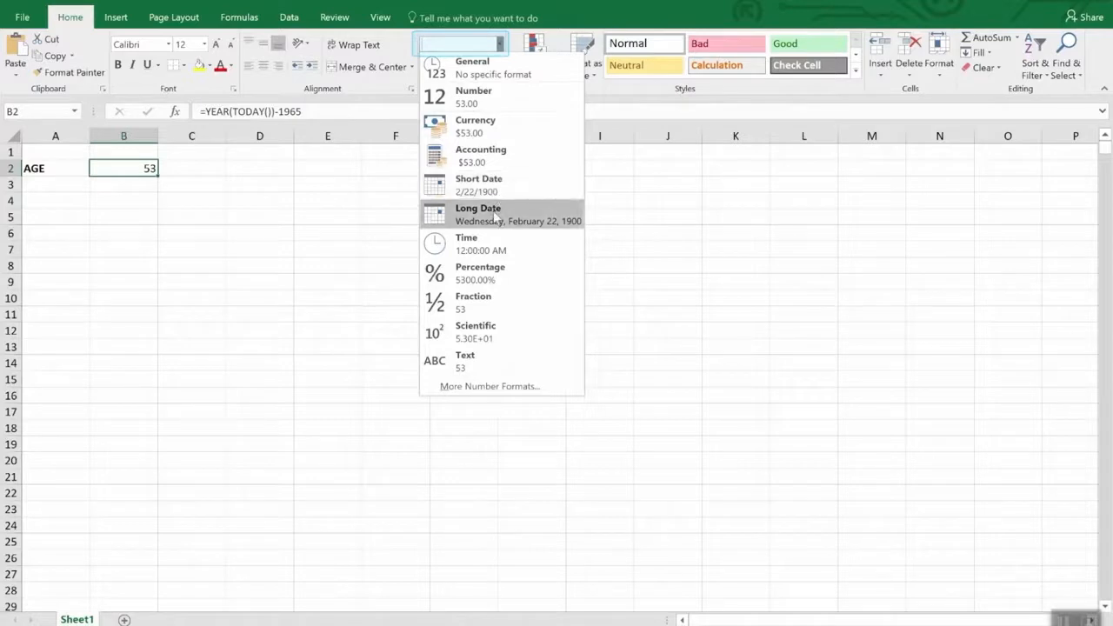
pyautogui.click(477, 389)
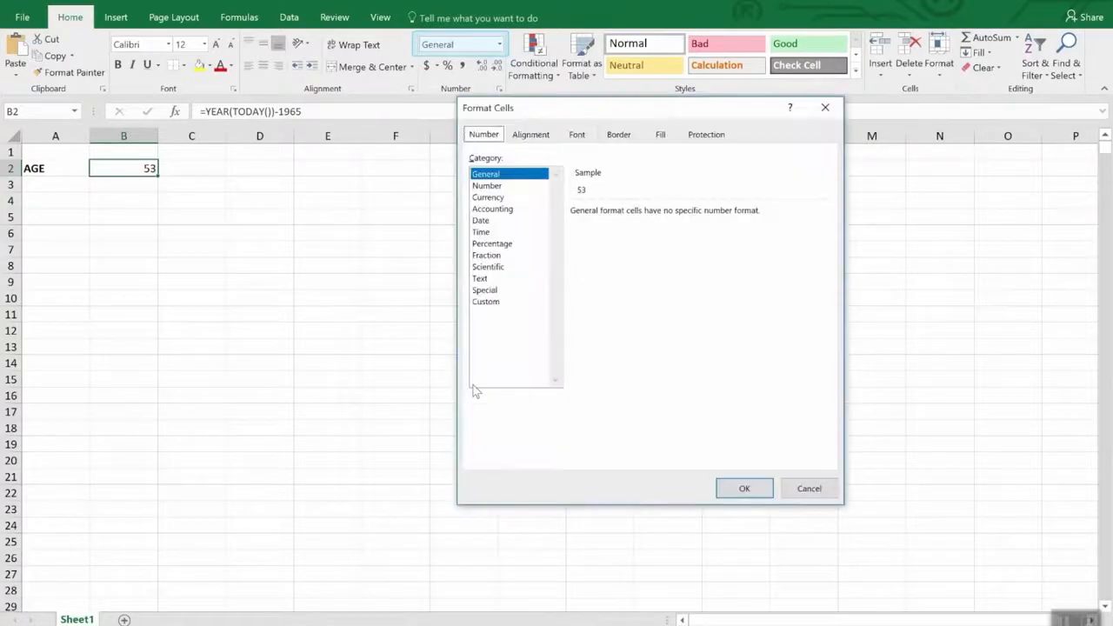
pyautogui.click(480, 222)
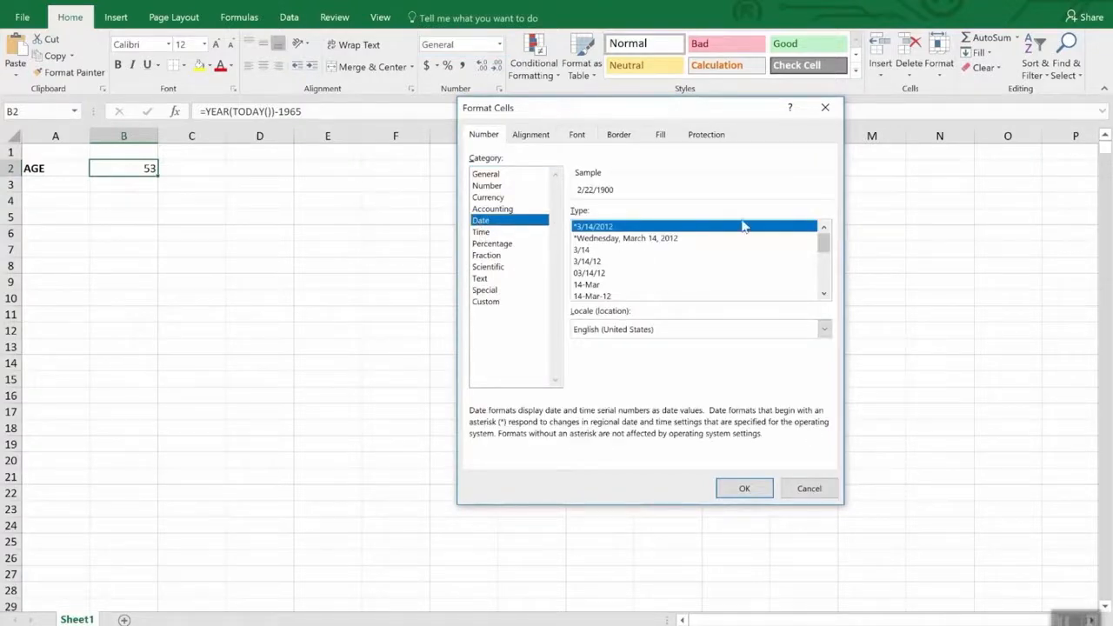
pyautogui.moveTo(827, 244)
pyautogui.mouseDown()
pyautogui.moveTo(838, 283)
pyautogui.moveTo(832, 263)
pyautogui.mouseUp()
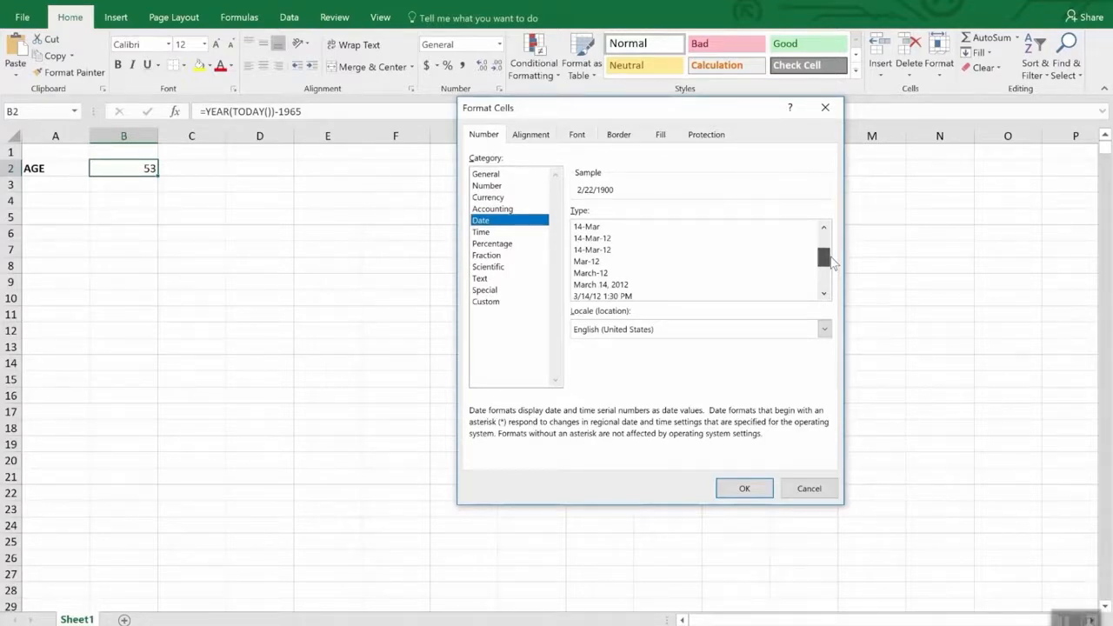
pyautogui.moveTo(833, 263); pyautogui.dragTo(835, 276)
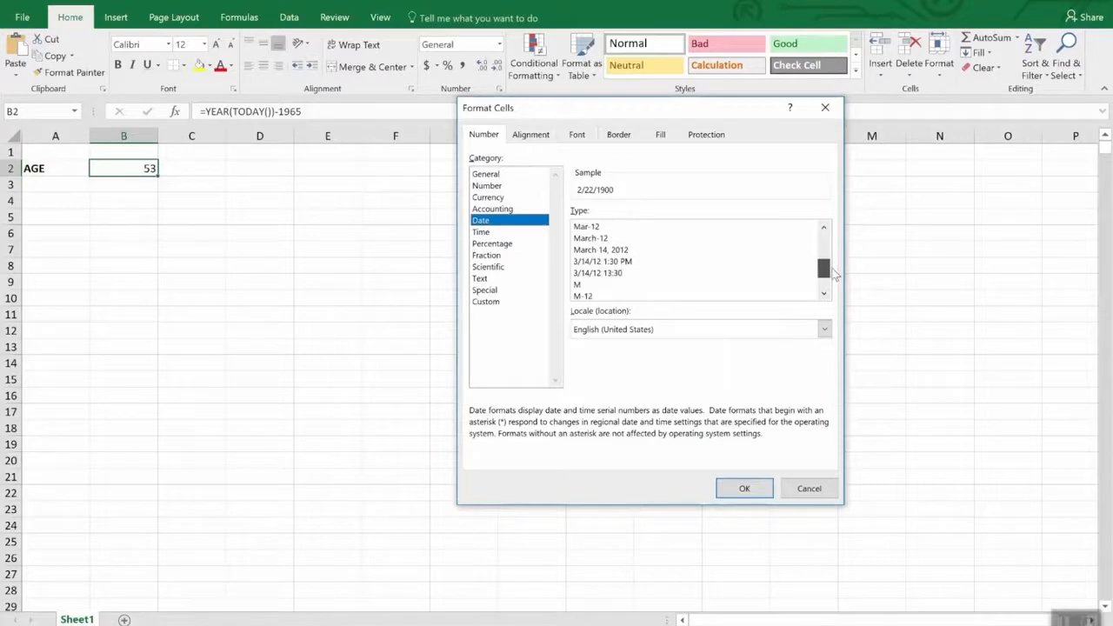
pyautogui.click(481, 232)
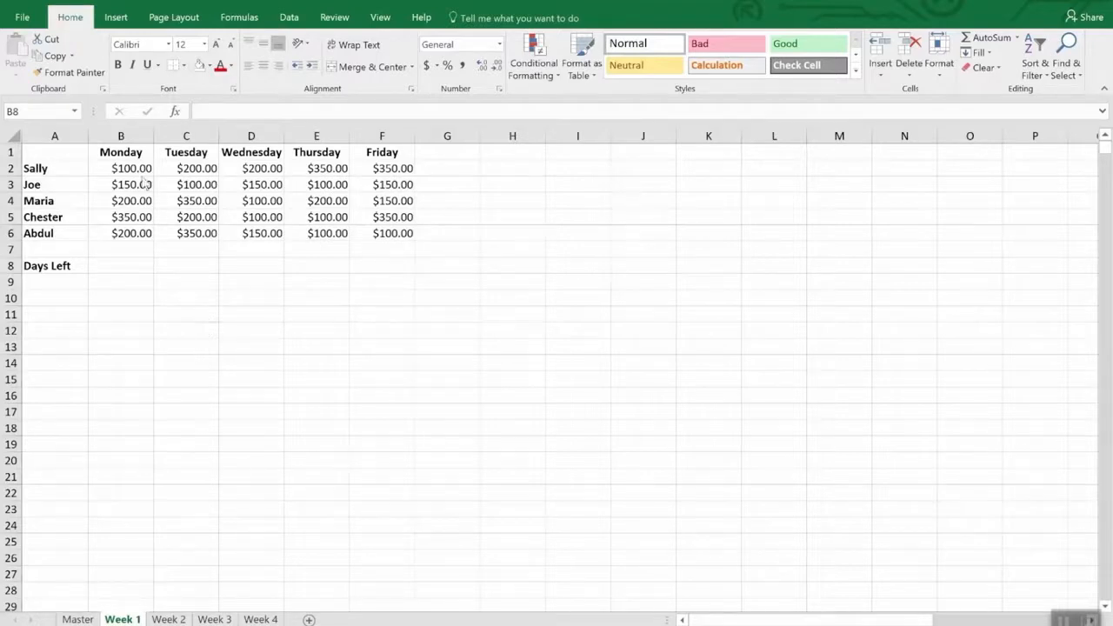
# Step: Replace the Monday heading in B1 of the Week 1 sheet with the date 4/2/2018
pyautogui.click(132, 154)
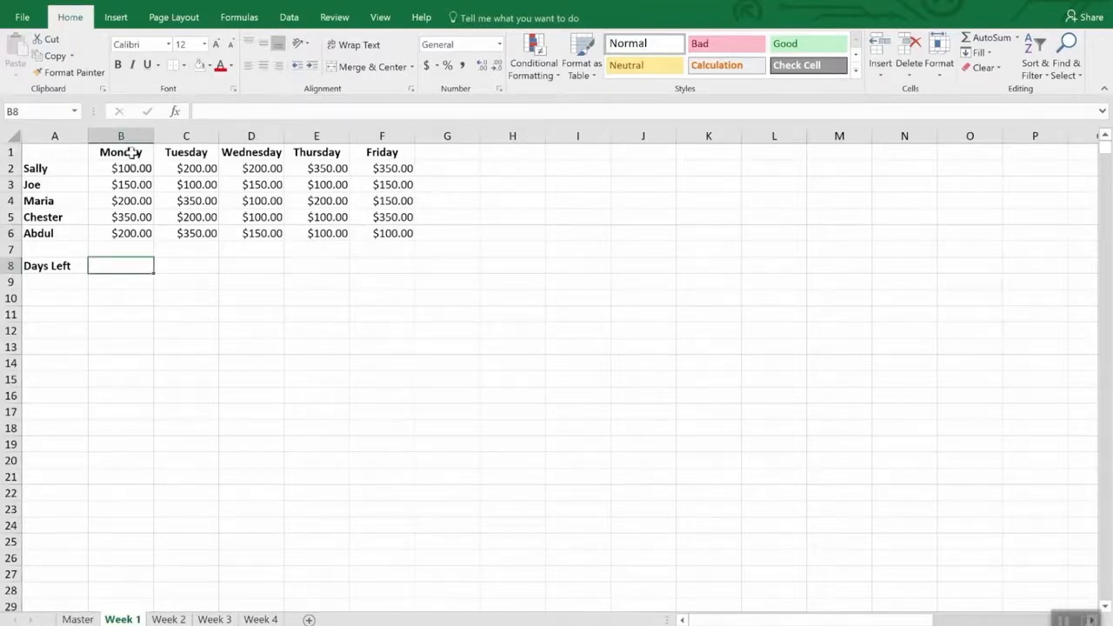
pyautogui.click(132, 154)
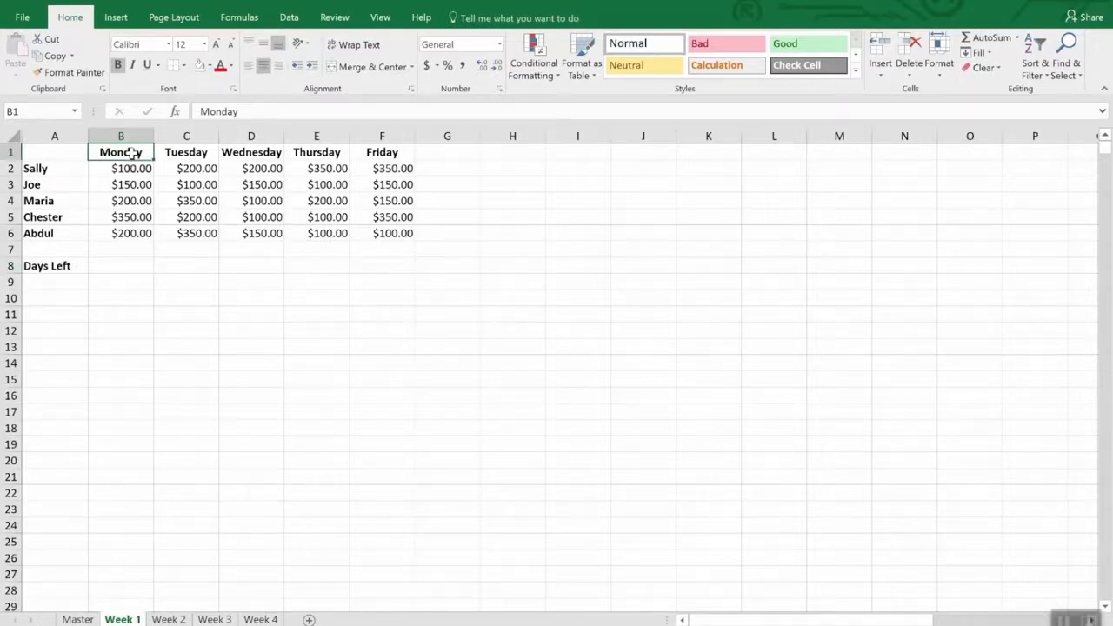
pyautogui.write('4/')
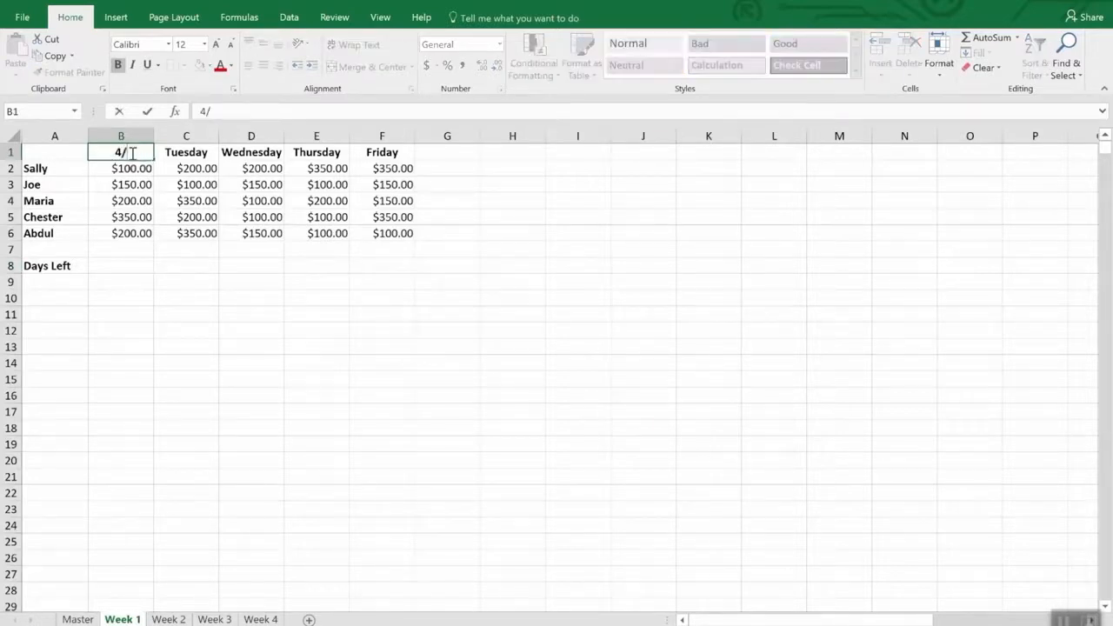
pyautogui.write('2/2018')
pyautogui.press('Return')
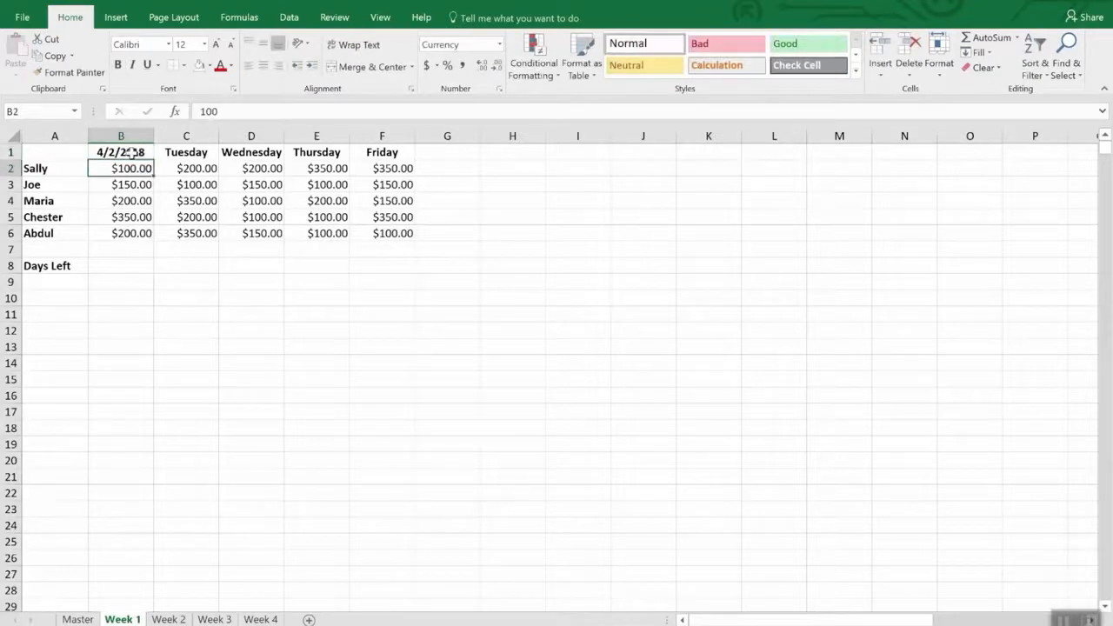
# Step: Replace the Tuesday heading in C1 with the formula =B1+1 to produce the following day's date
pyautogui.click(128, 152)
pyautogui.press('Right')
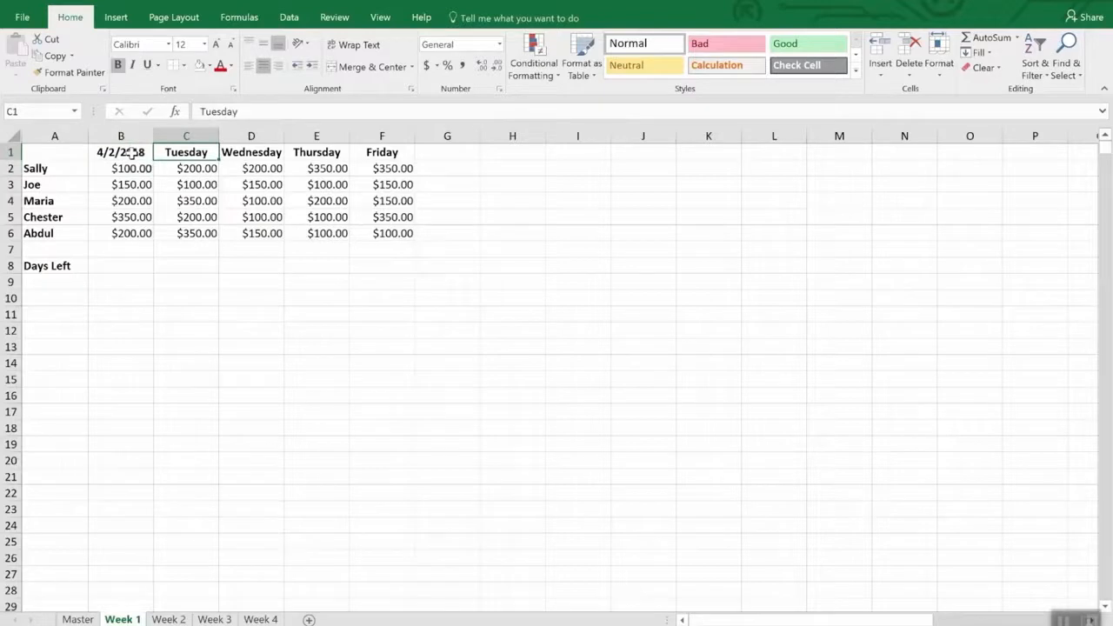
pyautogui.write('=b')
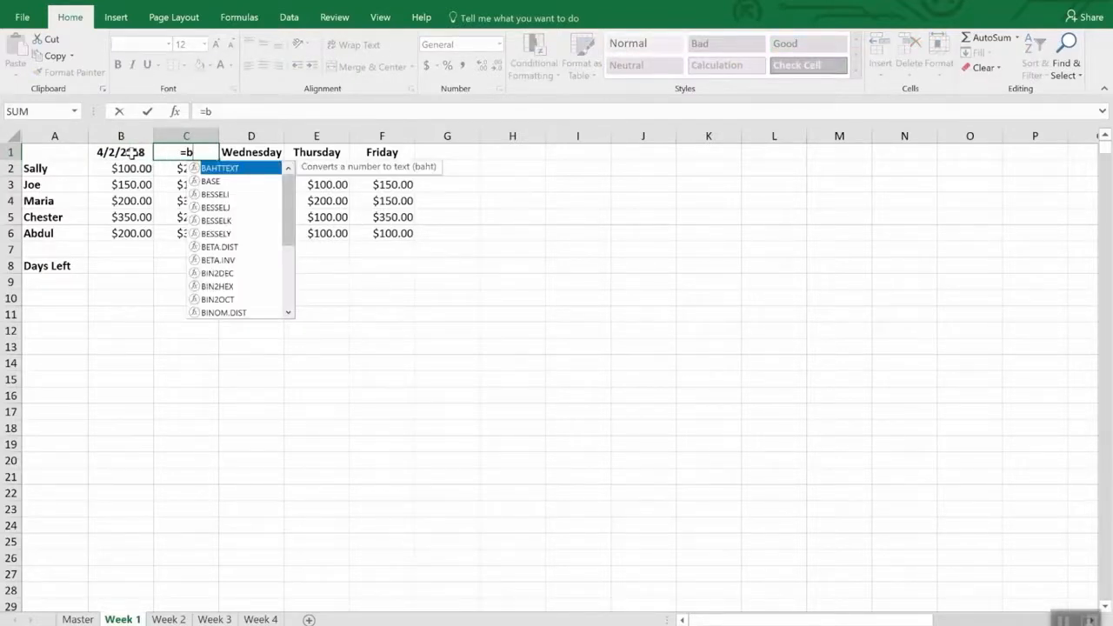
pyautogui.write('2')
pyautogui.press('BackSpace')
pyautogui.write('1')
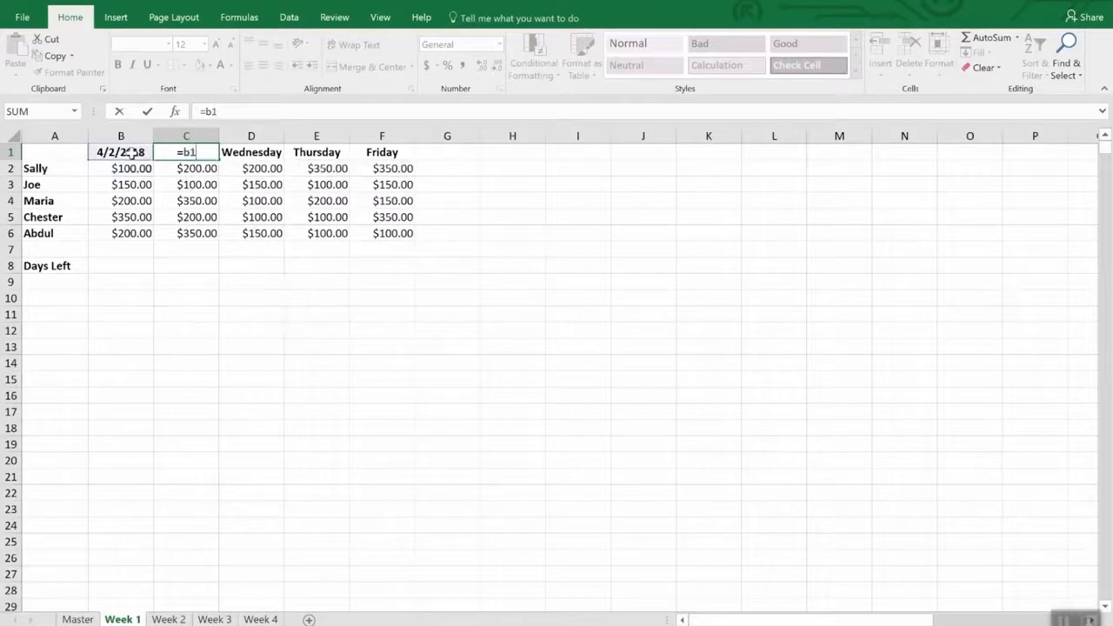
pyautogui.write('+1')
pyautogui.press('Return')
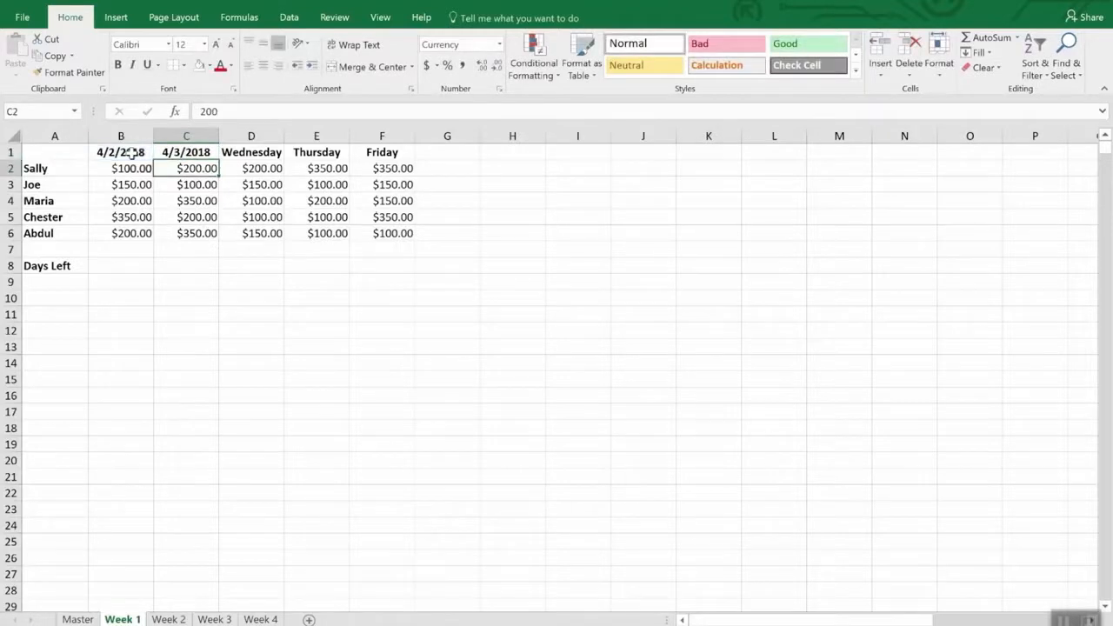
# Step: Copy the date formula from C1 into D1, E1 and F1, replacing the Wednesday, Thursday and Friday headings
pyautogui.press('Up')
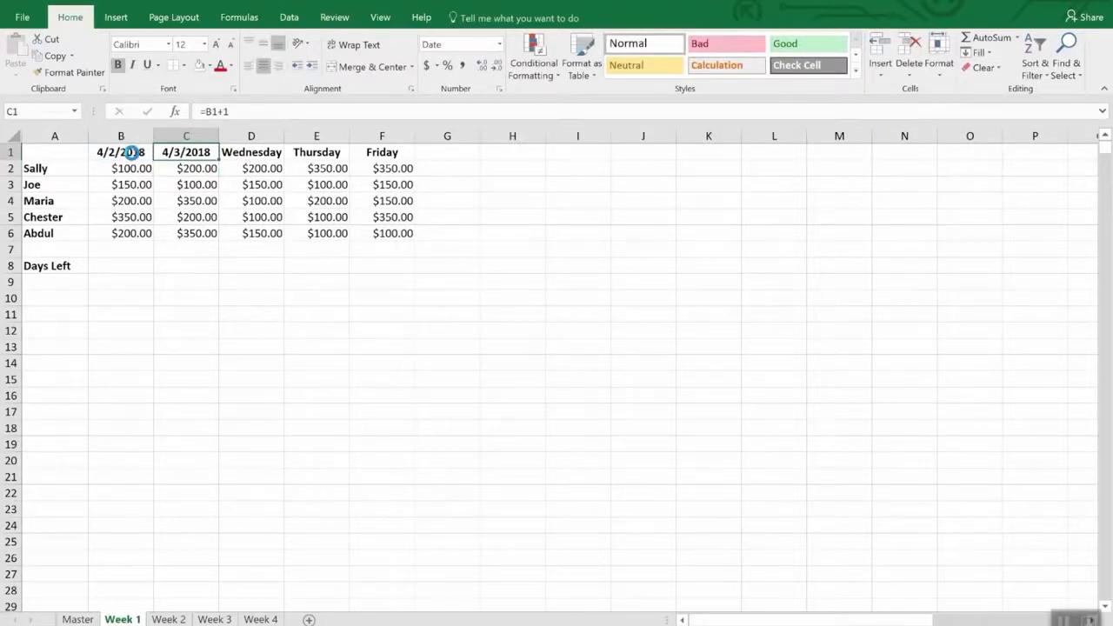
pyautogui.hotkey('ctrl', 'c')
pyautogui.press('Right')
pyautogui.hotkey('ctrl', 'v')
pyautogui.press('Right')
pyautogui.hotkey('ctrl', 'v')
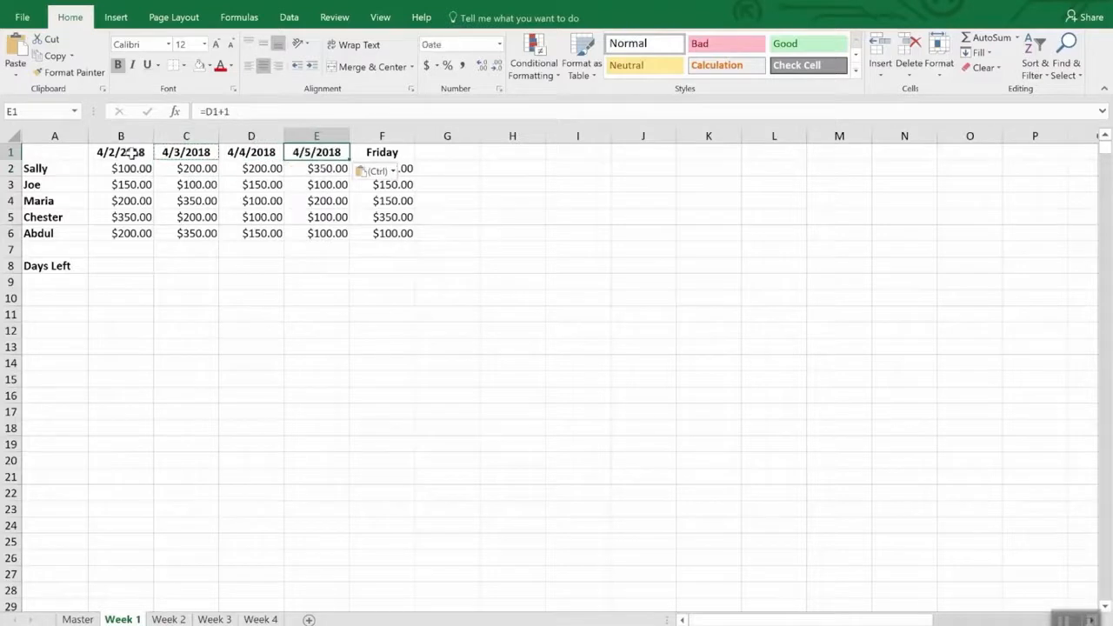
pyautogui.press('Right')
pyautogui.hotkey('ctrl', 'v')
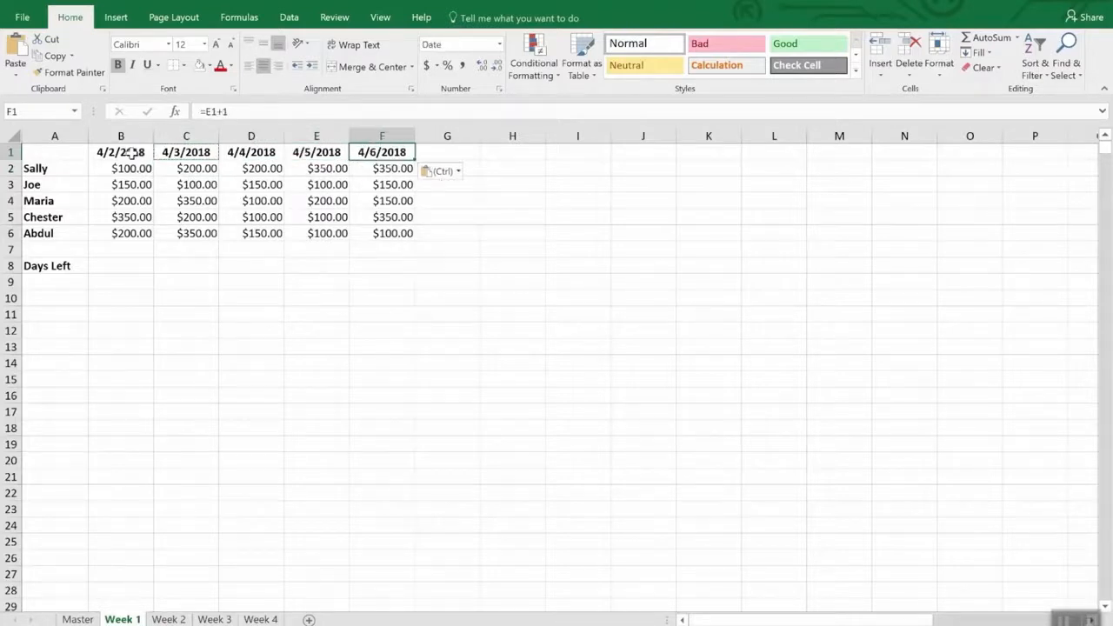
# Step: Paste the copied next-day date formula over the Monday to Friday headings in B1:F1 of the Week 2 sheet
pyautogui.moveTo(121, 153); pyautogui.dragTo(383, 153)
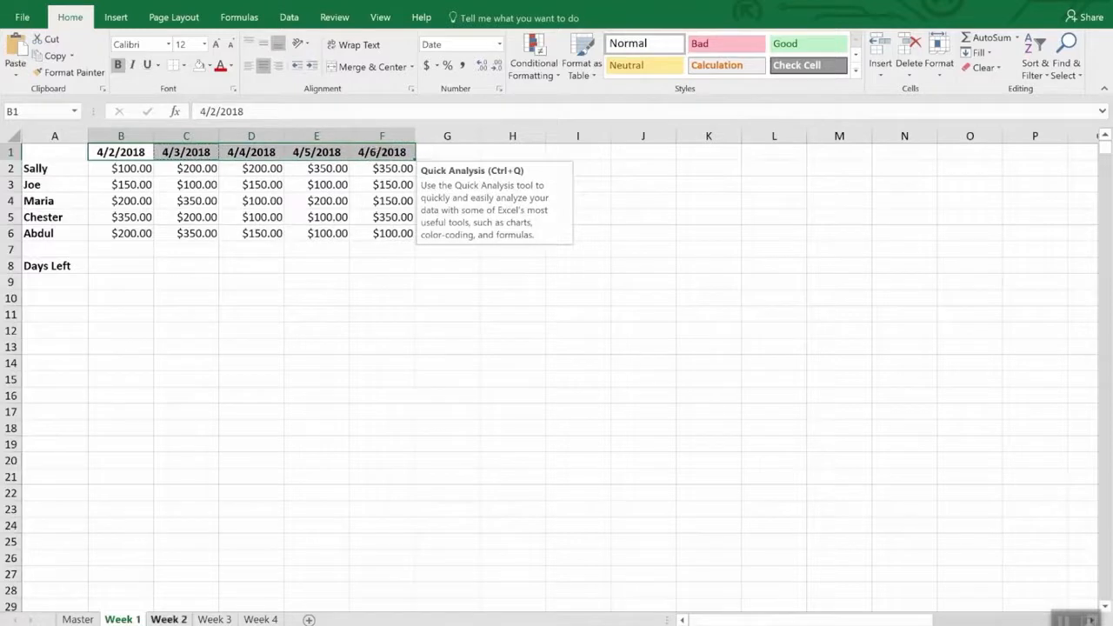
pyautogui.click(168, 620)
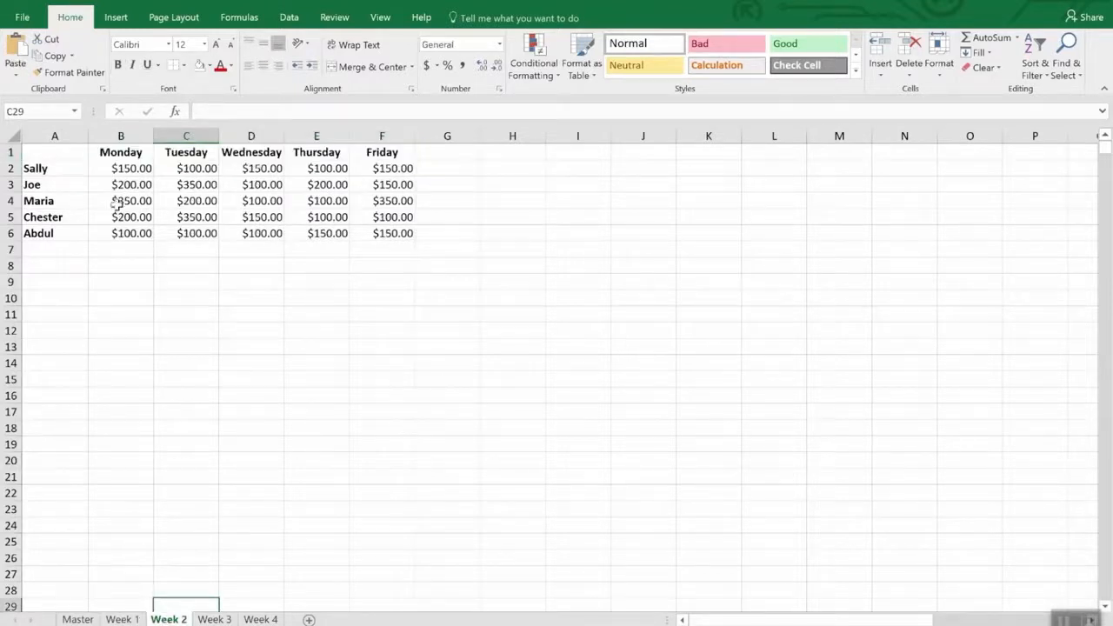
pyautogui.moveTo(111, 152); pyautogui.dragTo(359, 154)
pyautogui.hotkey('ctrl', 'v')
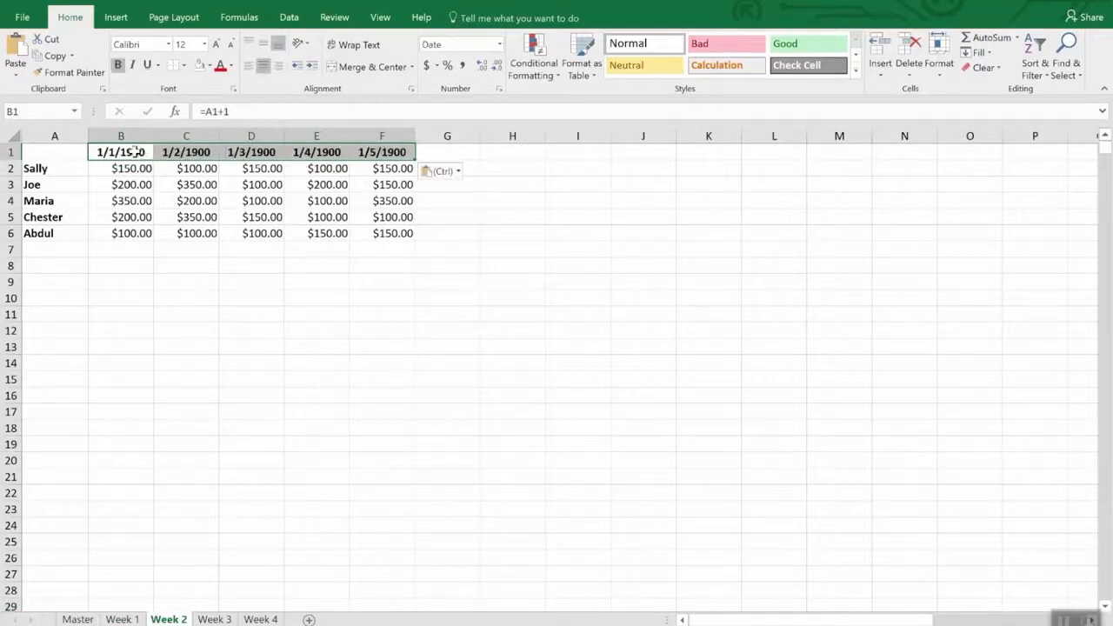
# Step: Replace the formula in B1 of the Week 2 sheet with the date 4/9/2018
pyautogui.click(123, 153)
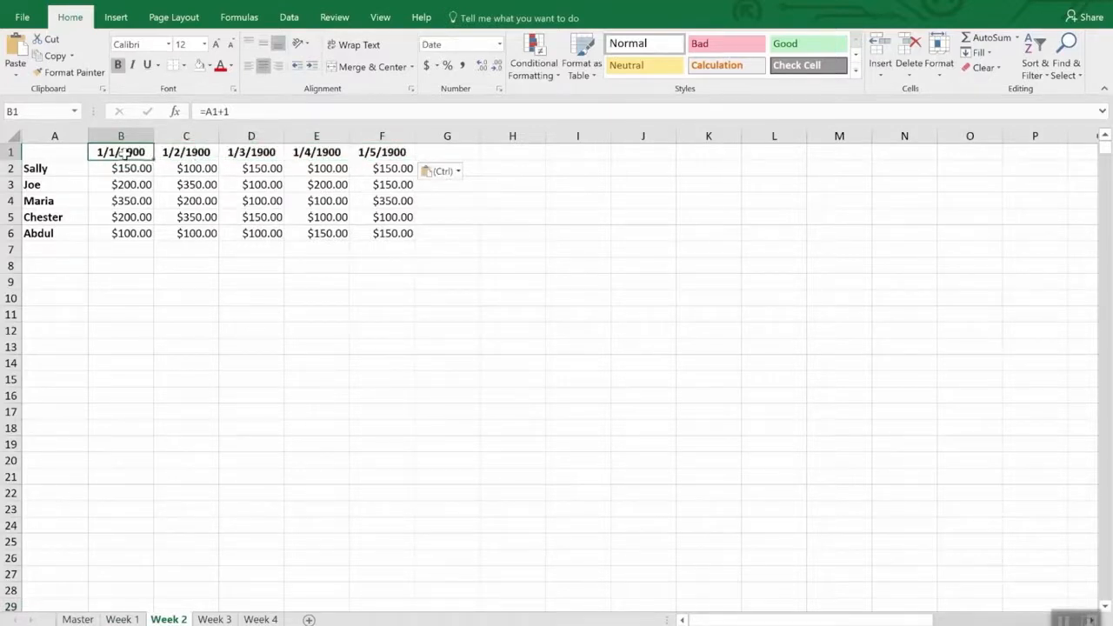
pyautogui.write('4/')
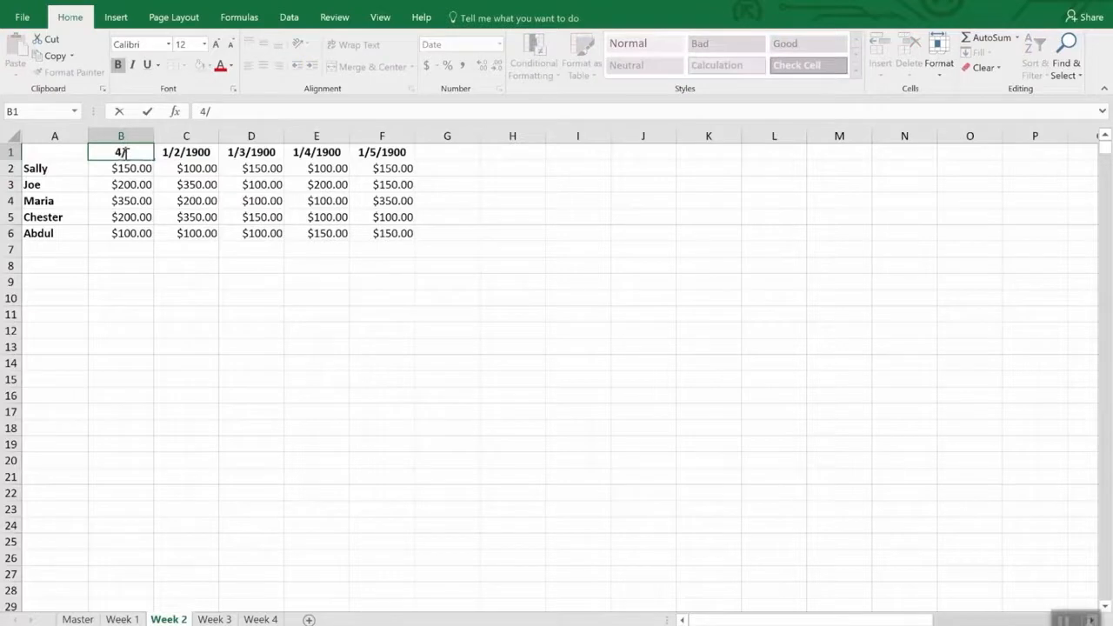
pyautogui.write('9/2018')
pyautogui.press('Return')
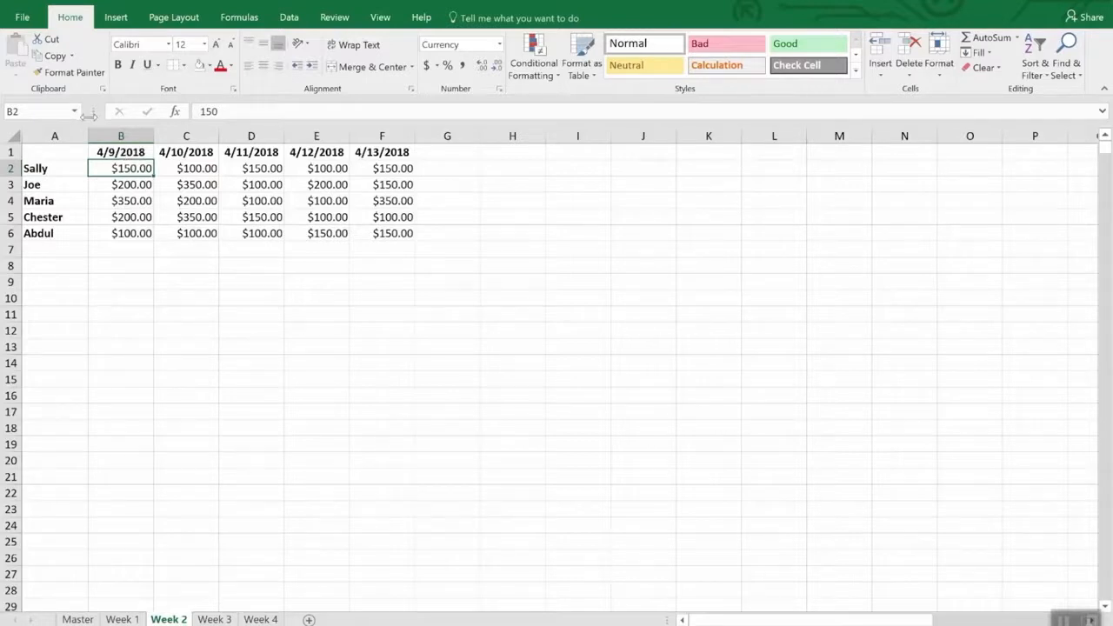
# Step: Enter the formula =Date(2018,4,30)-today() in B8 beside Days Left on the Week 1 sheet
pyautogui.click(117, 620)
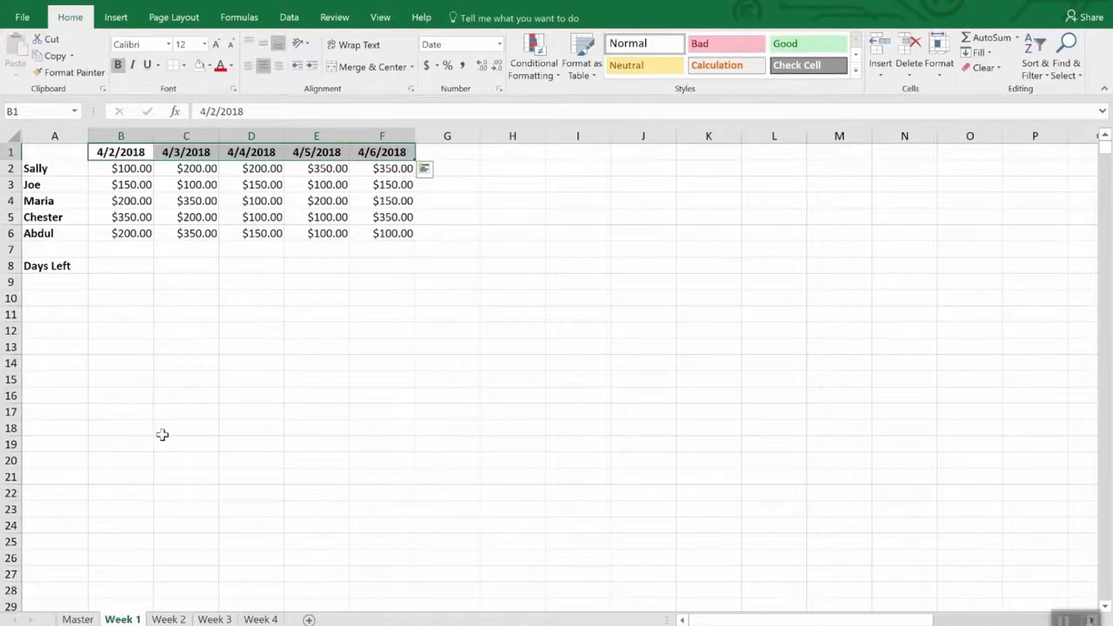
pyautogui.click(118, 265)
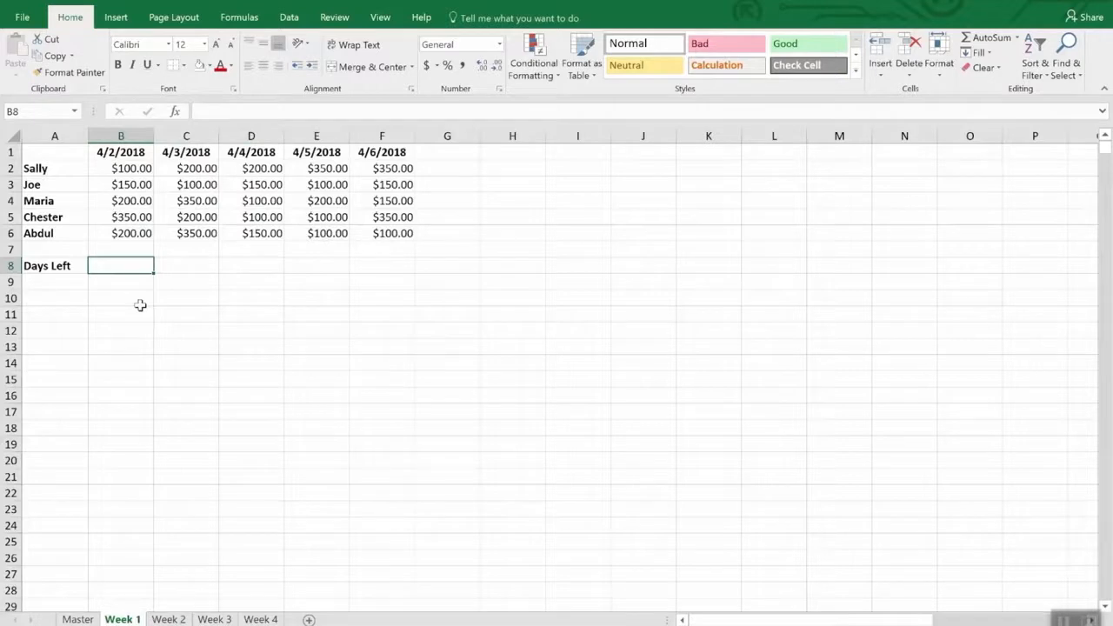
pyautogui.write('=')
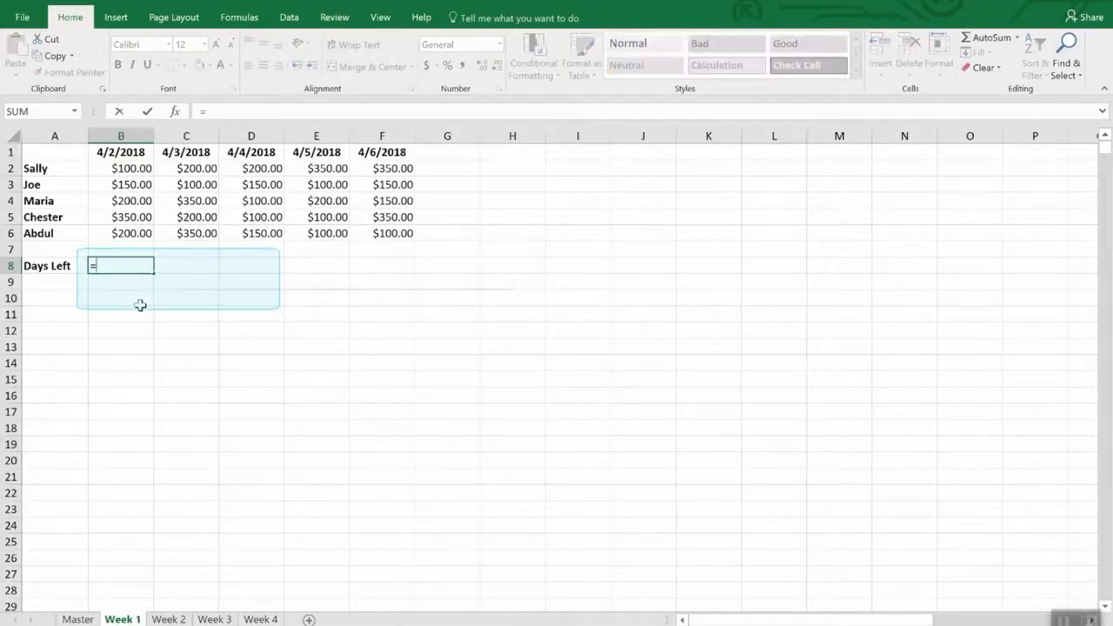
pyautogui.write('Date(')
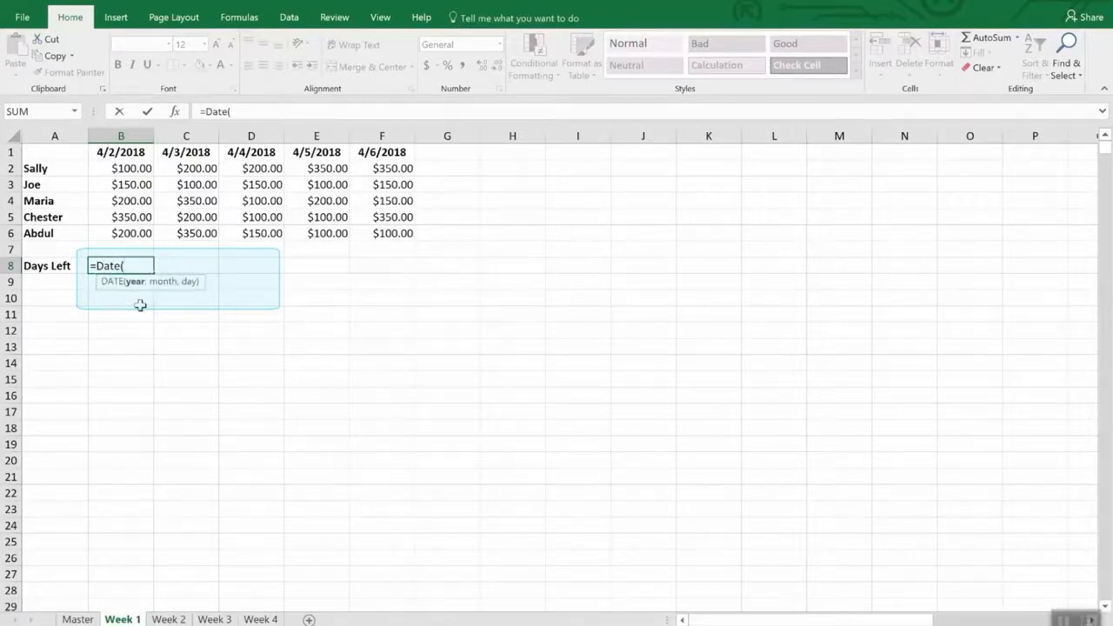
pyautogui.write('2018,4,30)')
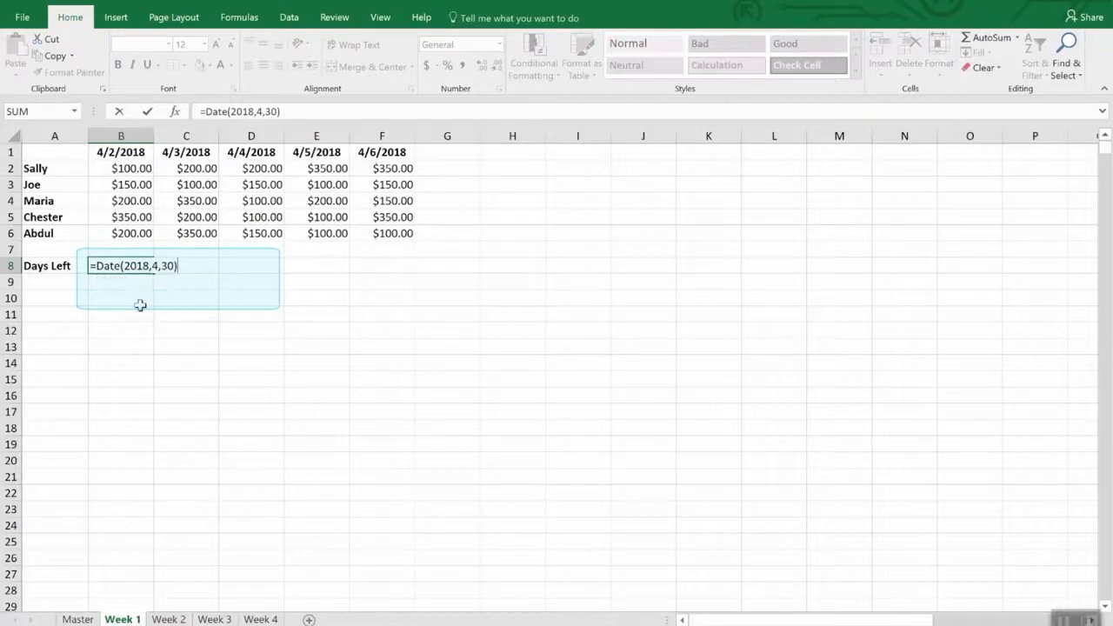
pyautogui.write('-today')
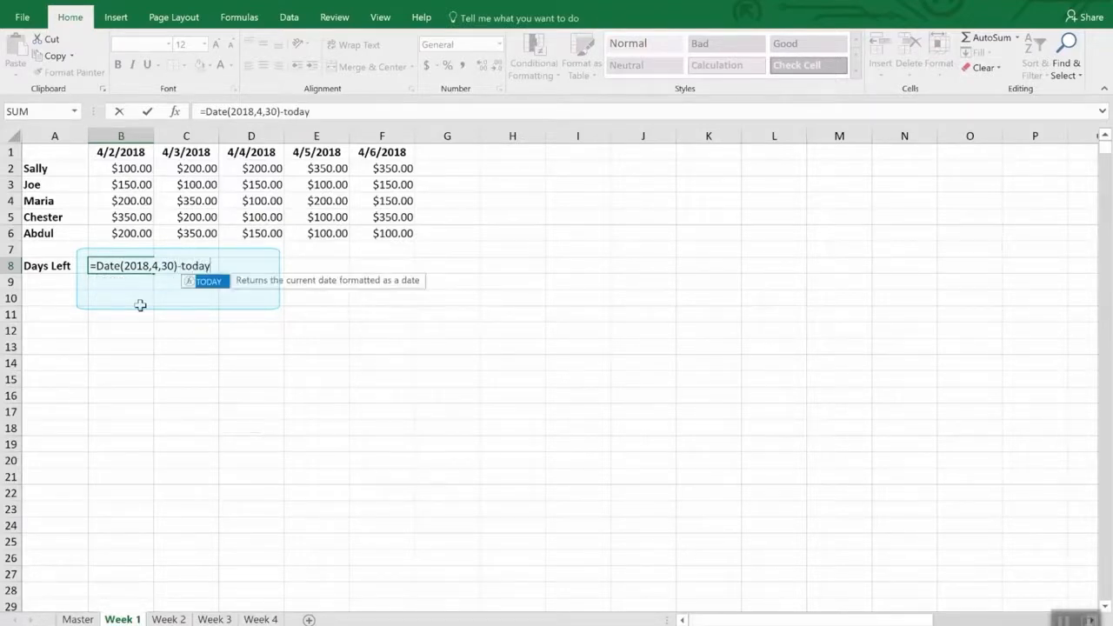
pyautogui.write('()')
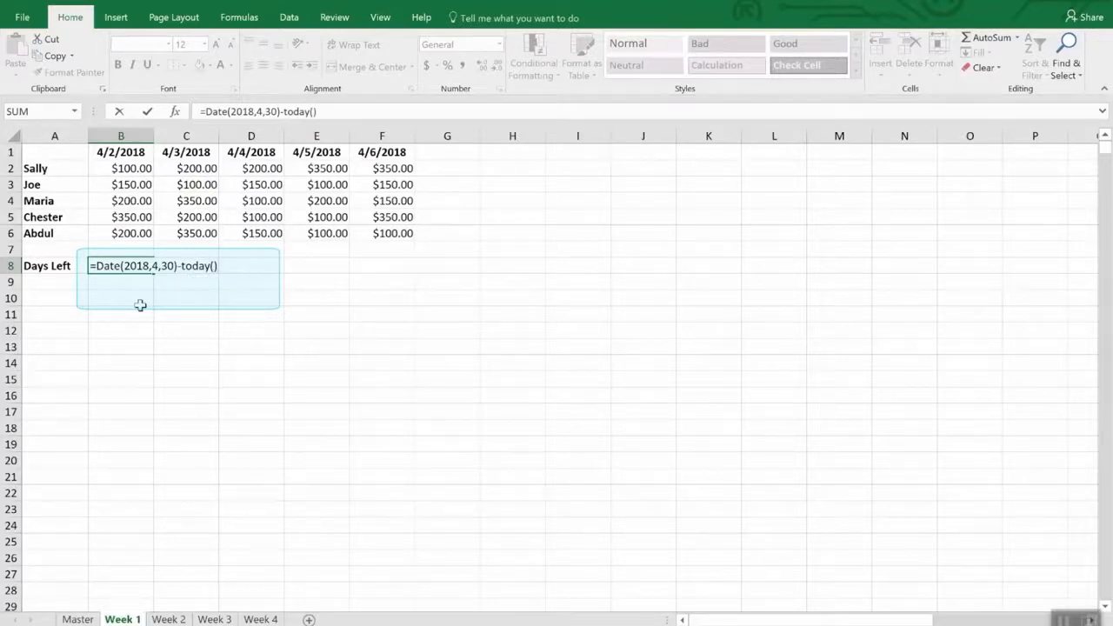
pyautogui.press('Return')
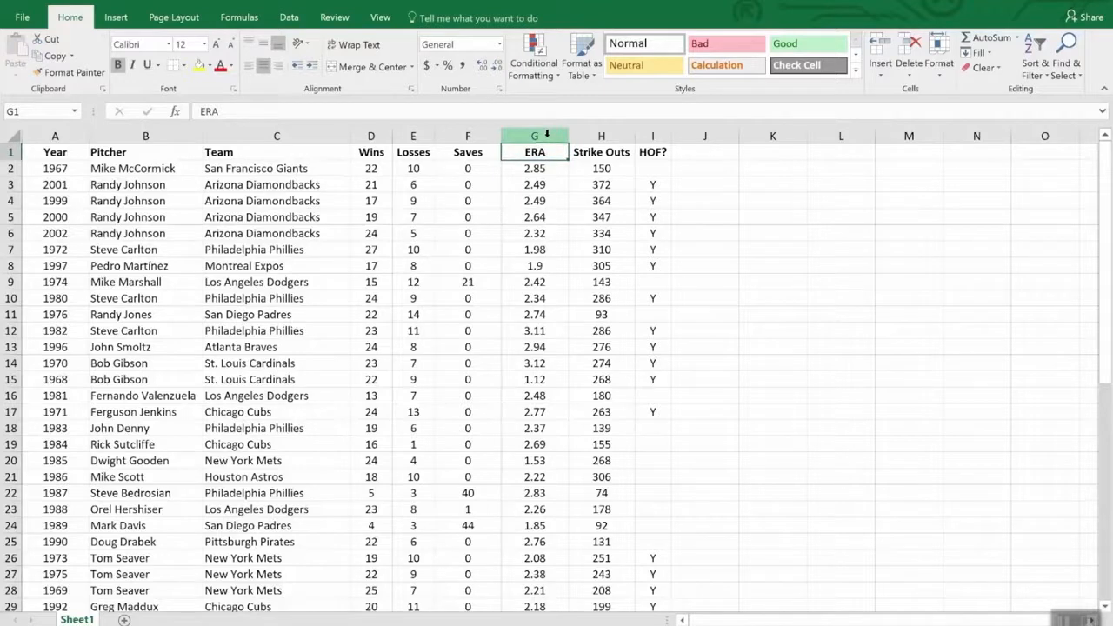
# Step: Apply a Less Than highlight rule to the ERA column, formatting values below 2.00 with Light Red Fill with Dark Red Text
pyautogui.click(528, 131)
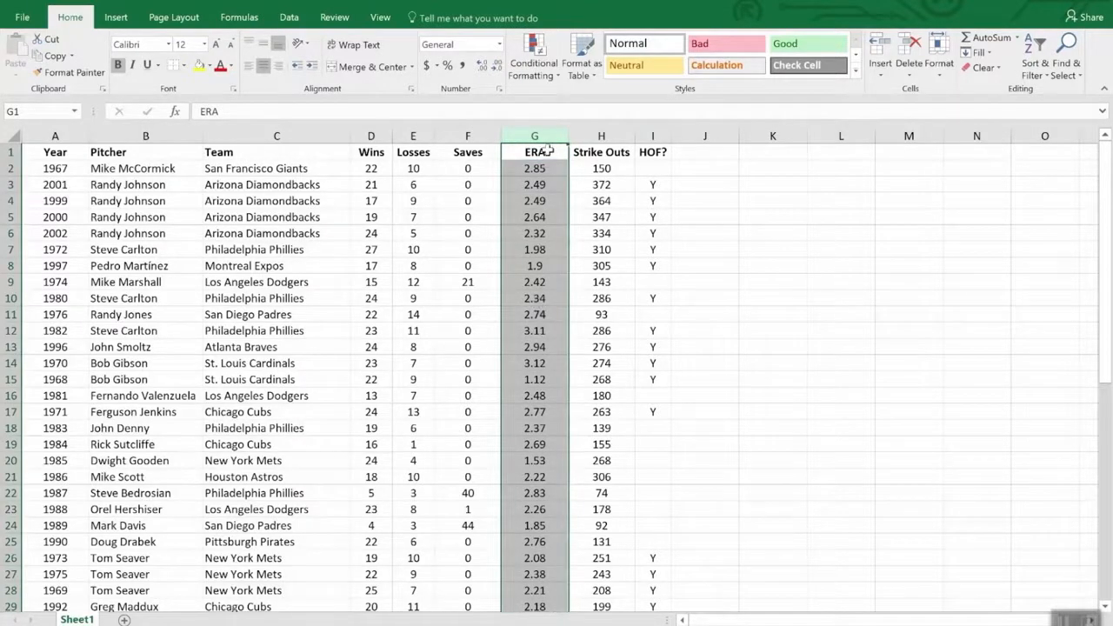
pyautogui.click(532, 43)
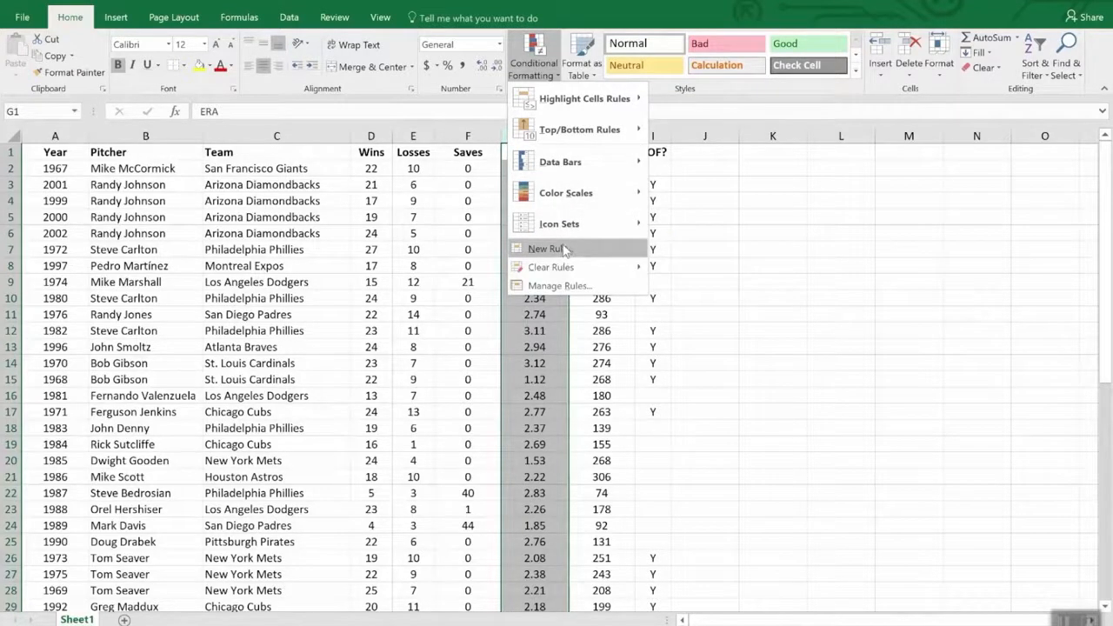
pyautogui.moveTo(565, 105)
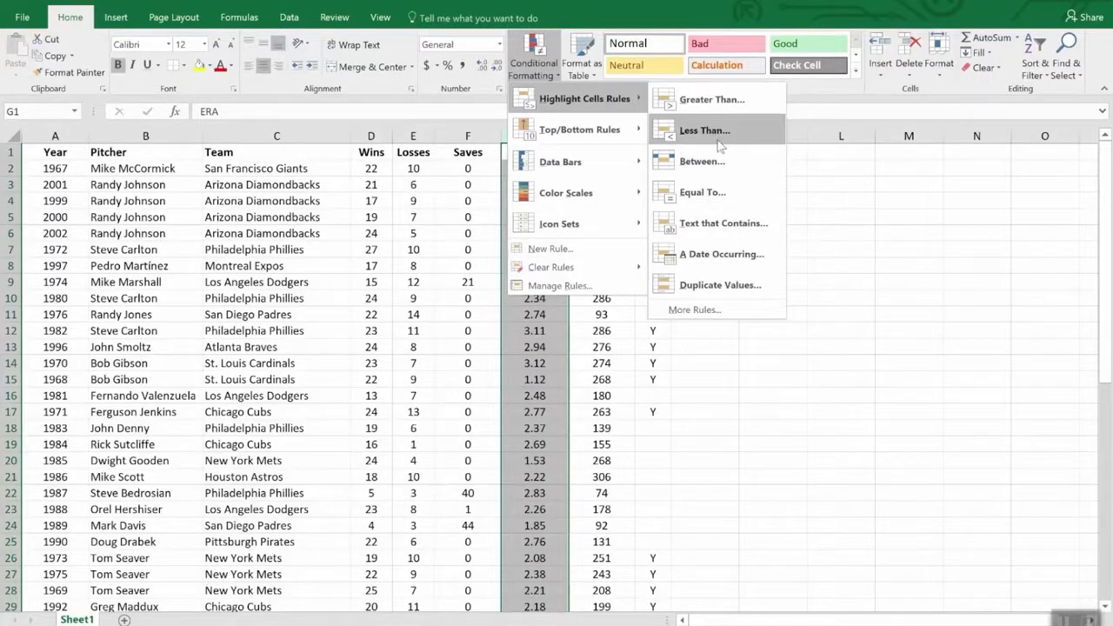
pyautogui.click(707, 131)
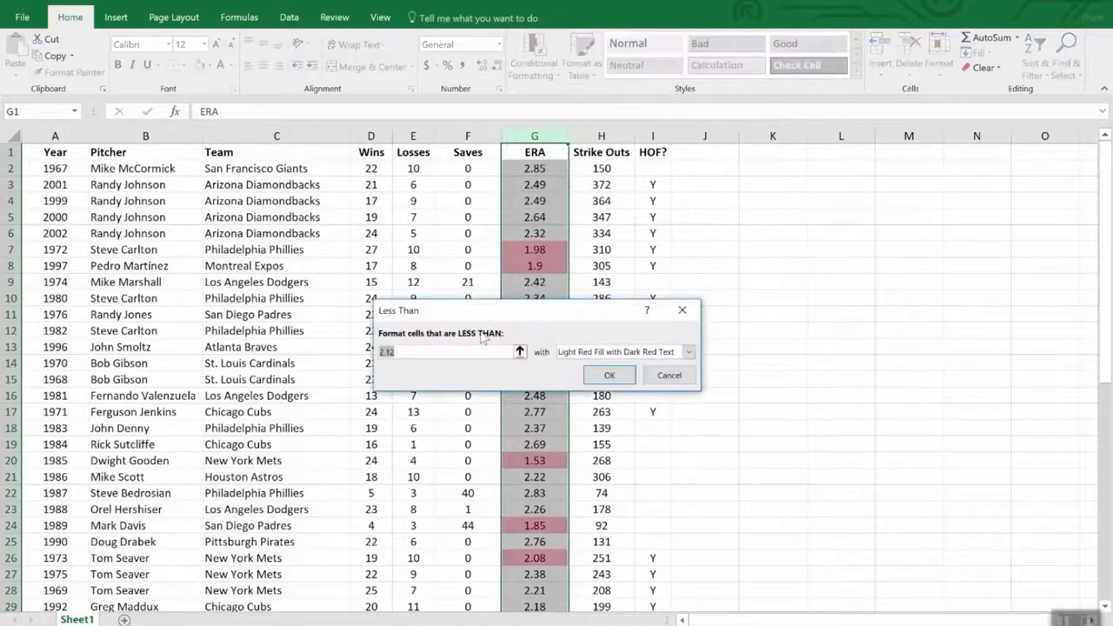
pyautogui.write('2.00')
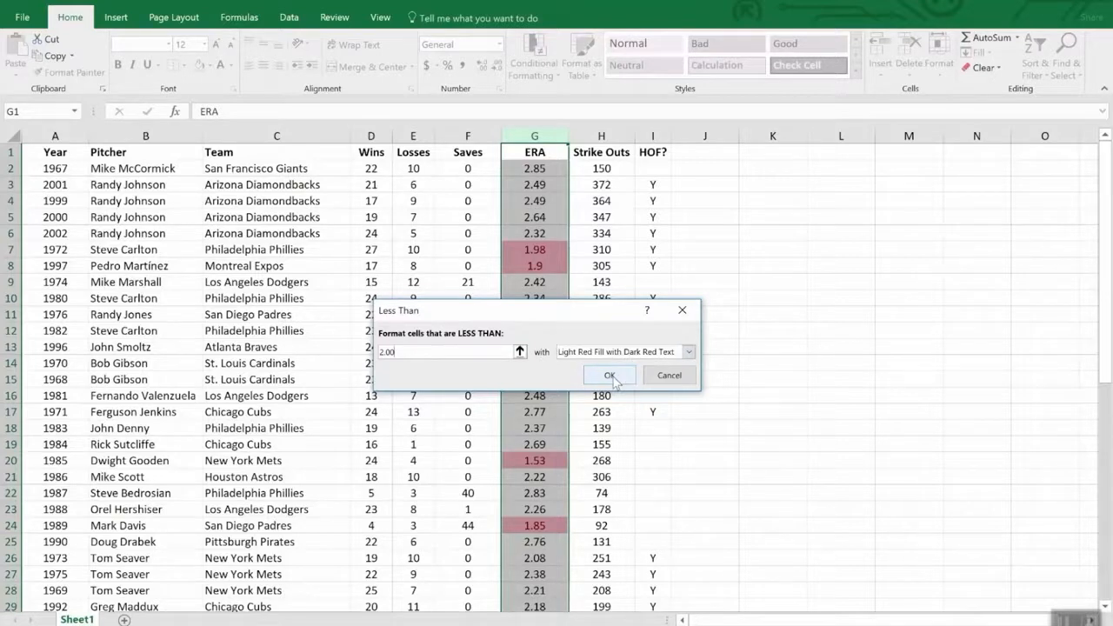
pyautogui.click(610, 375)
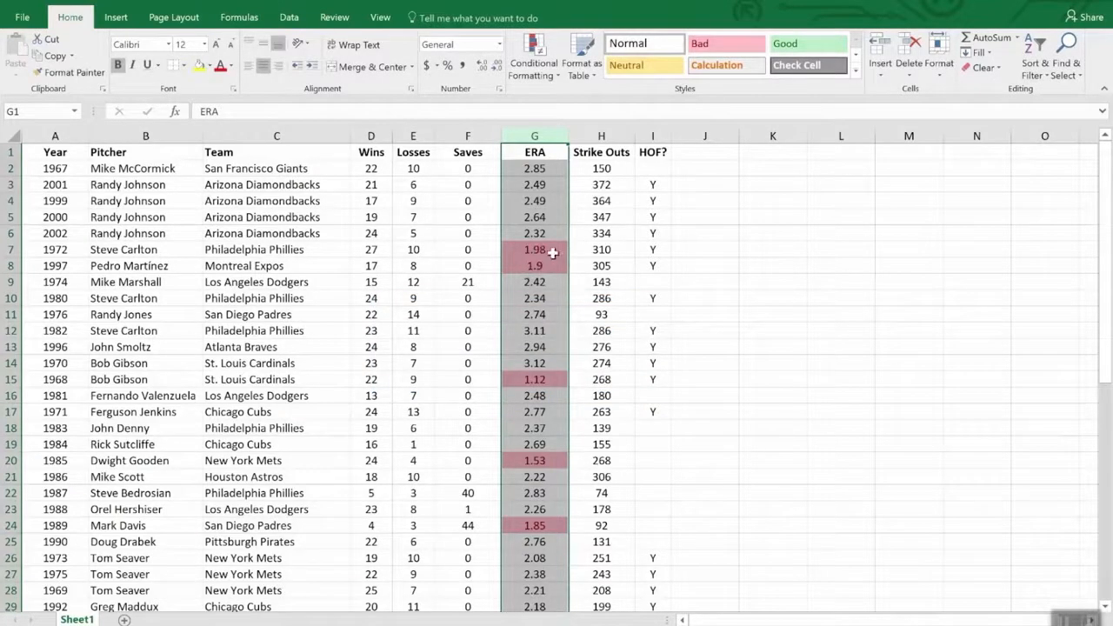
pyautogui.scroll(-12, 558, 453)
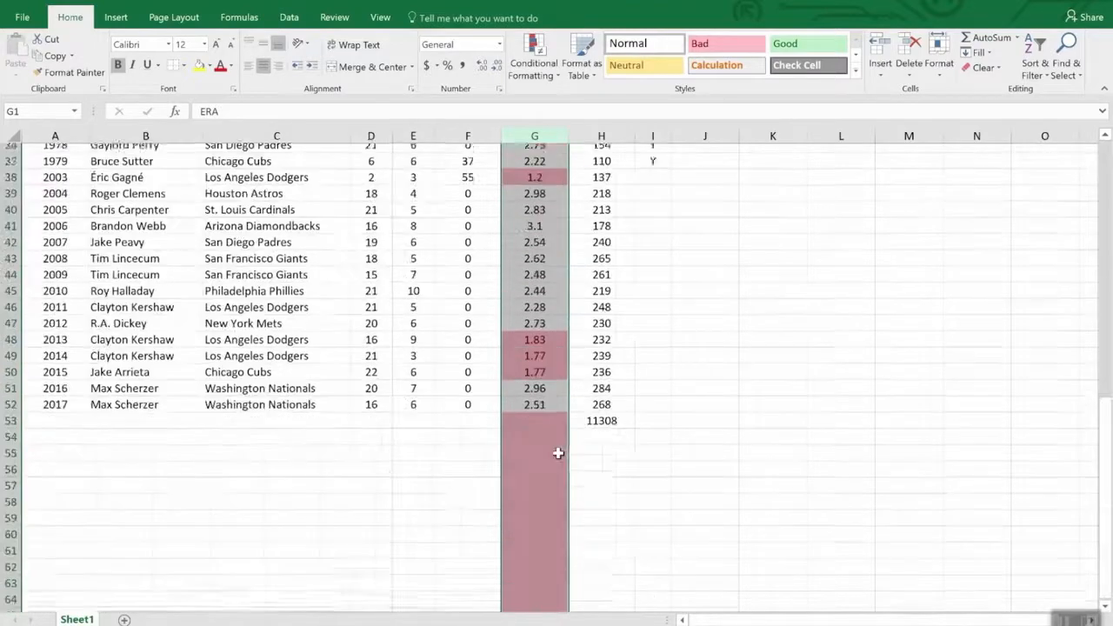
pyautogui.scroll(8, 544, 376)
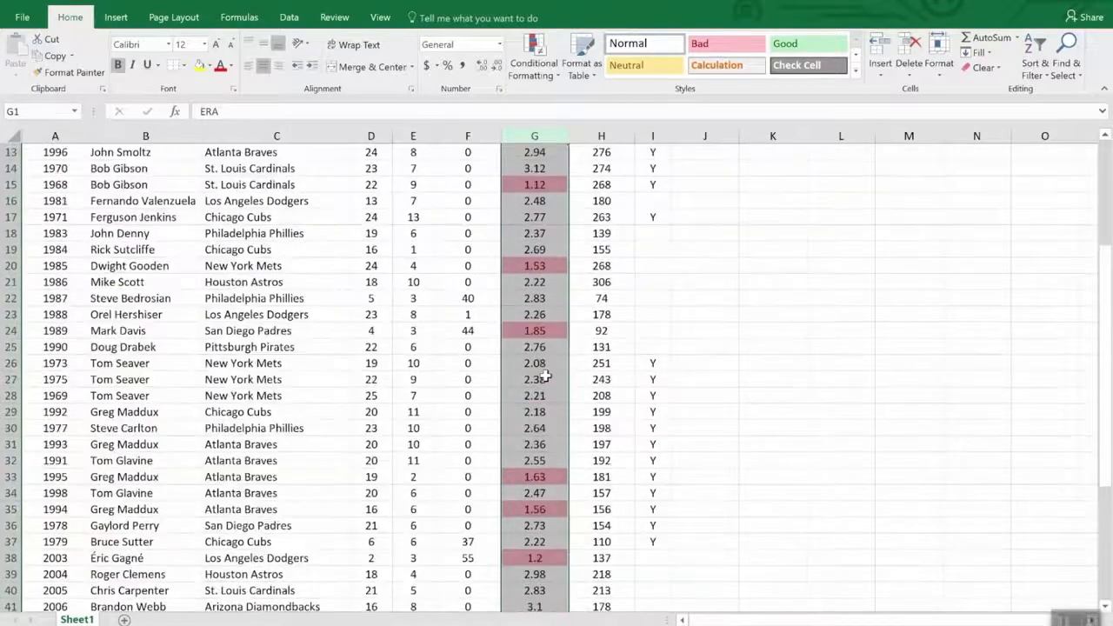
pyautogui.scroll(-8, 544, 375)
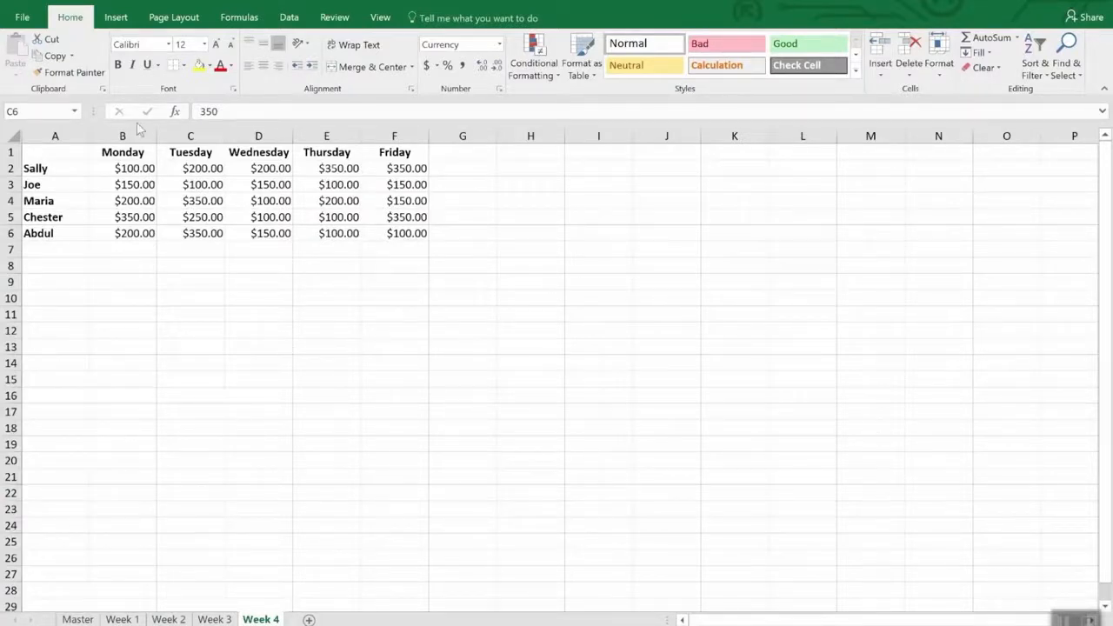
# Step: Create a new conditional formatting rule for B2:F6 on the Week 4 sheet, using the Icon Sets format style
pyautogui.click(153, 174)
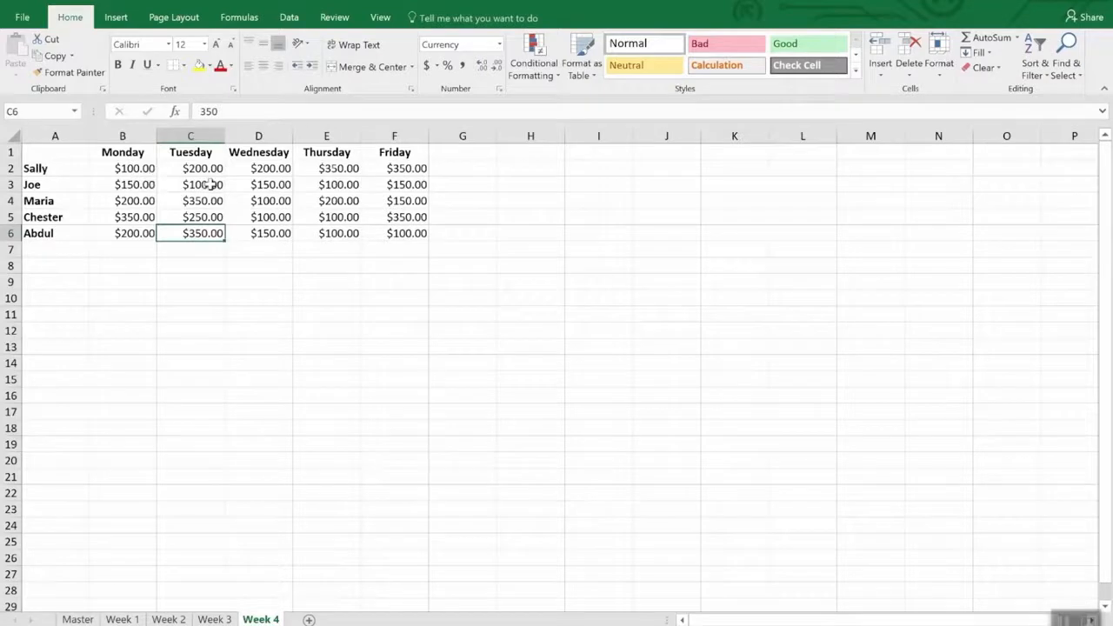
pyautogui.moveTo(142, 167); pyautogui.dragTo(409, 247)
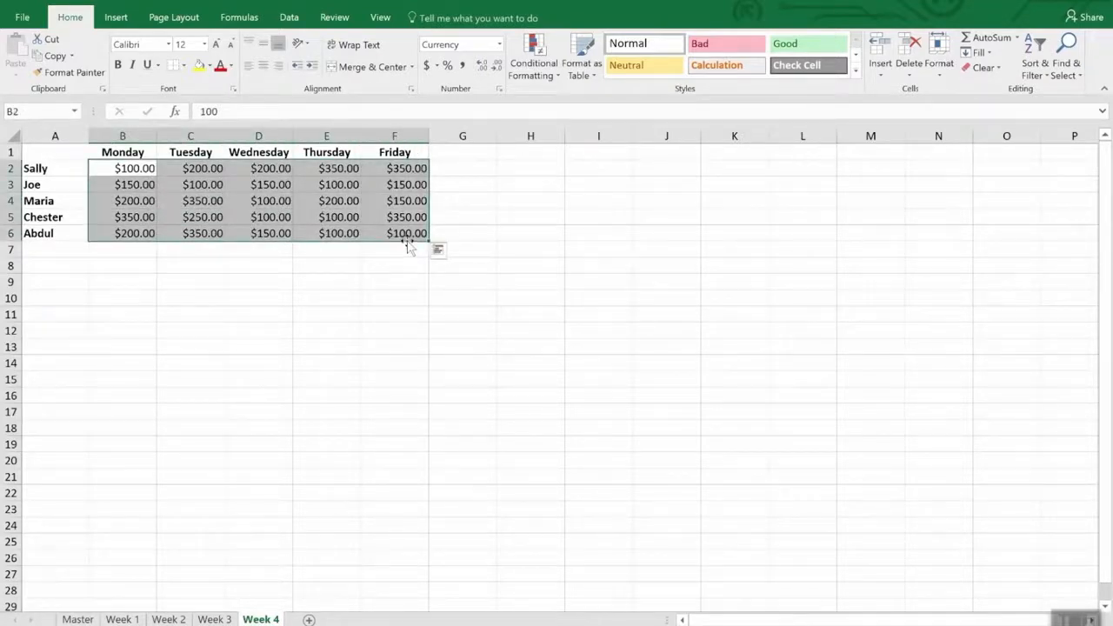
pyautogui.click(536, 52)
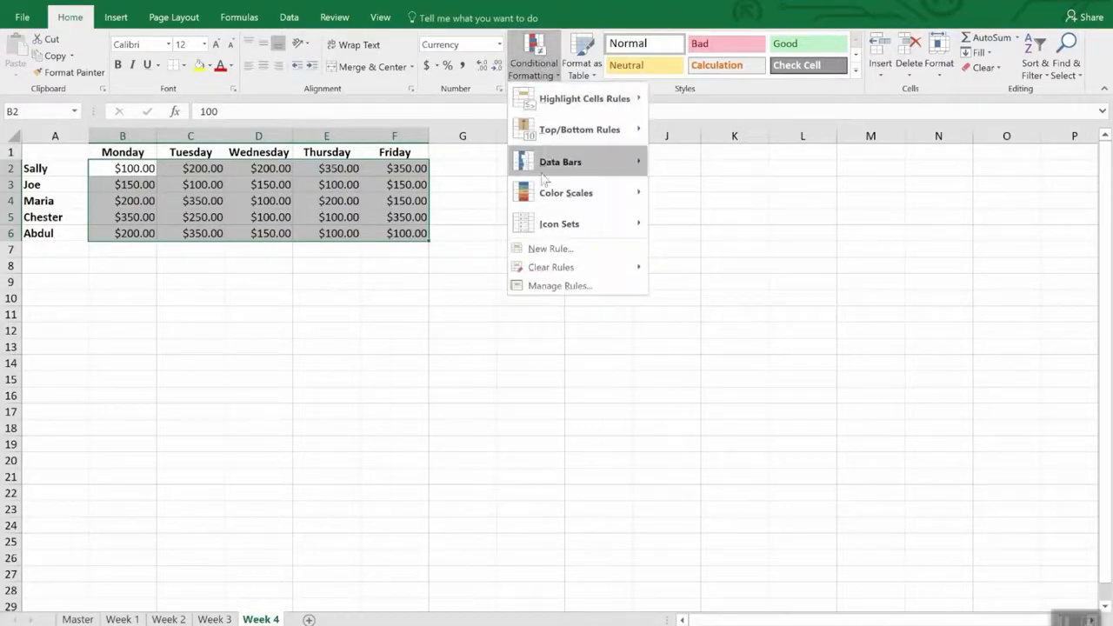
pyautogui.click(556, 249)
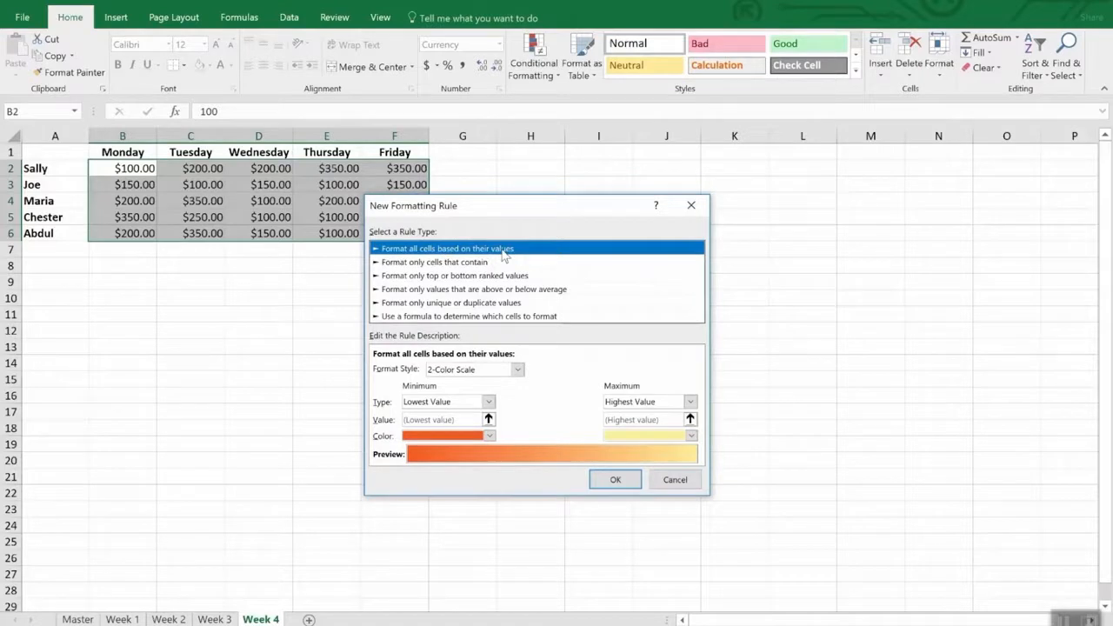
pyautogui.click(515, 370)
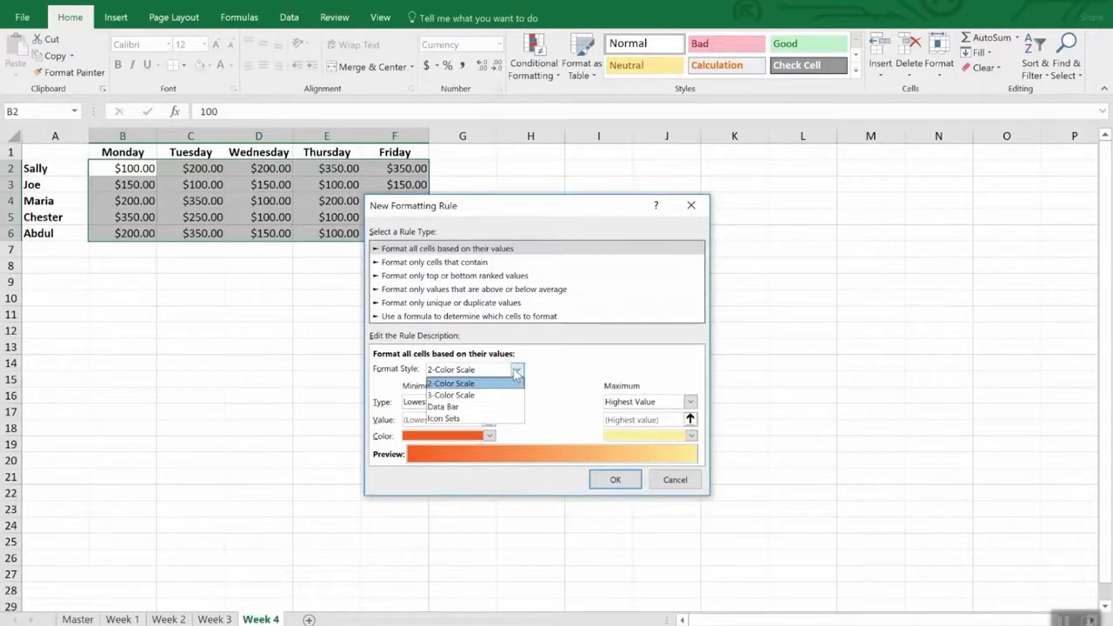
pyautogui.click(490, 420)
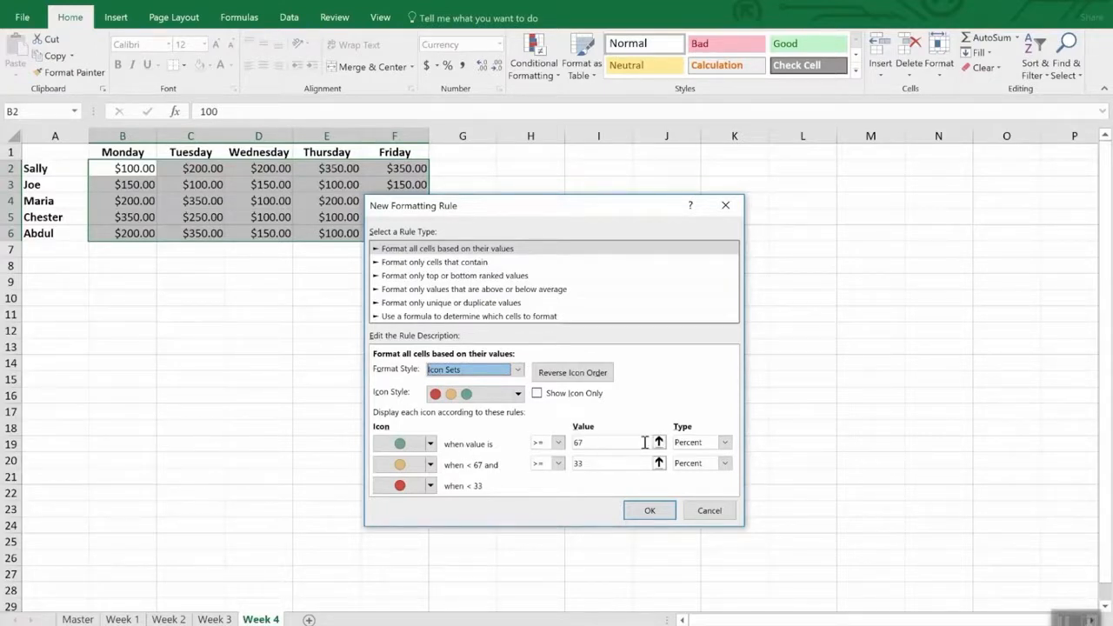
# Step: Set the green icon's threshold to the Number type with a value of 300
pyautogui.click(725, 445)
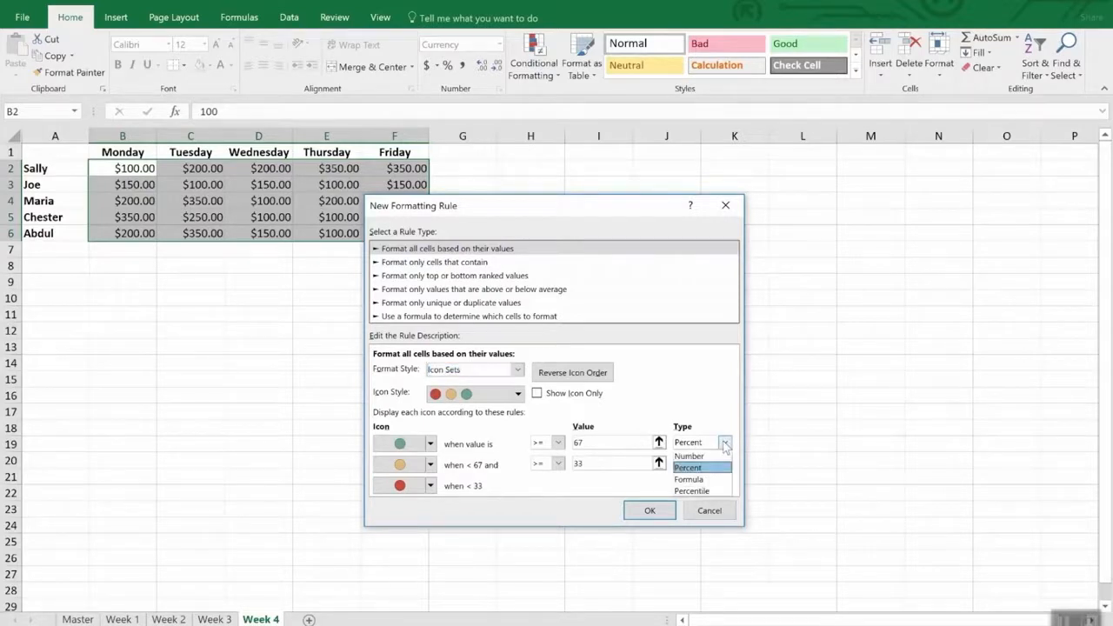
pyautogui.click(719, 456)
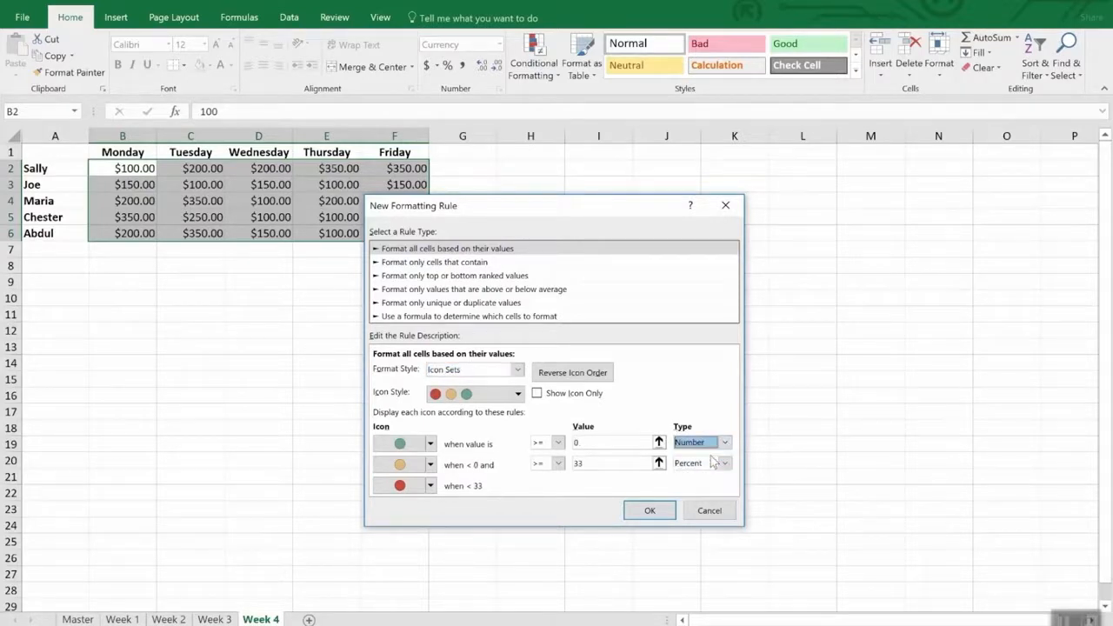
pyautogui.click(587, 442)
pyautogui.doubleClick(587, 443)
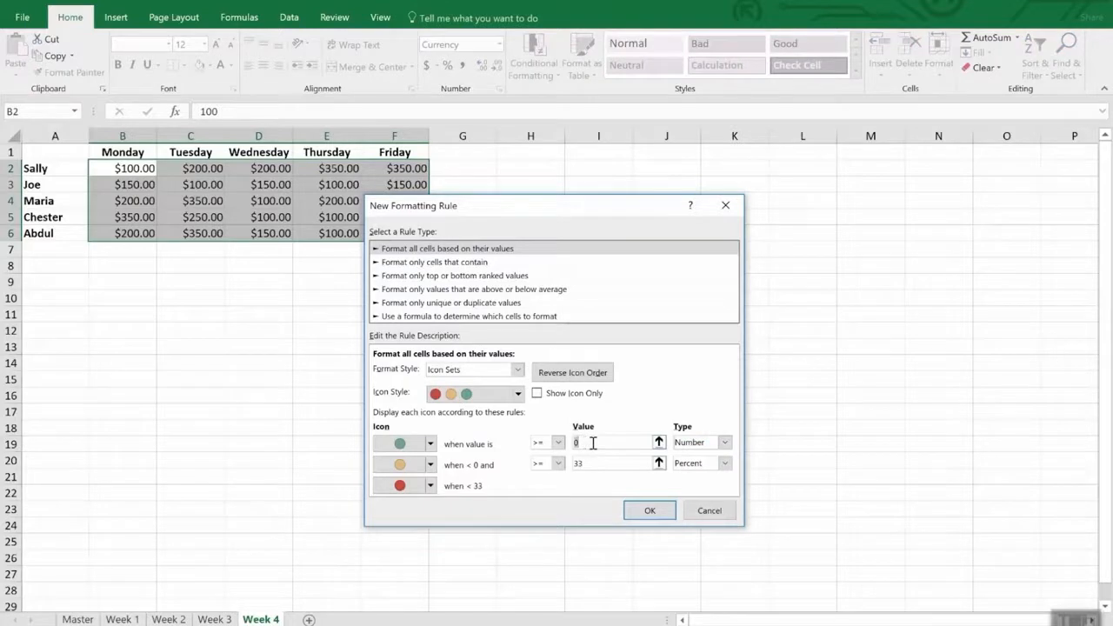
pyautogui.write('300')
# Step: Set the yellow icon's threshold to the Number type with a value of 200 and apply the icon set rule
pyautogui.click(614, 467)
pyautogui.doubleClick(616, 463)
pyautogui.write('2')
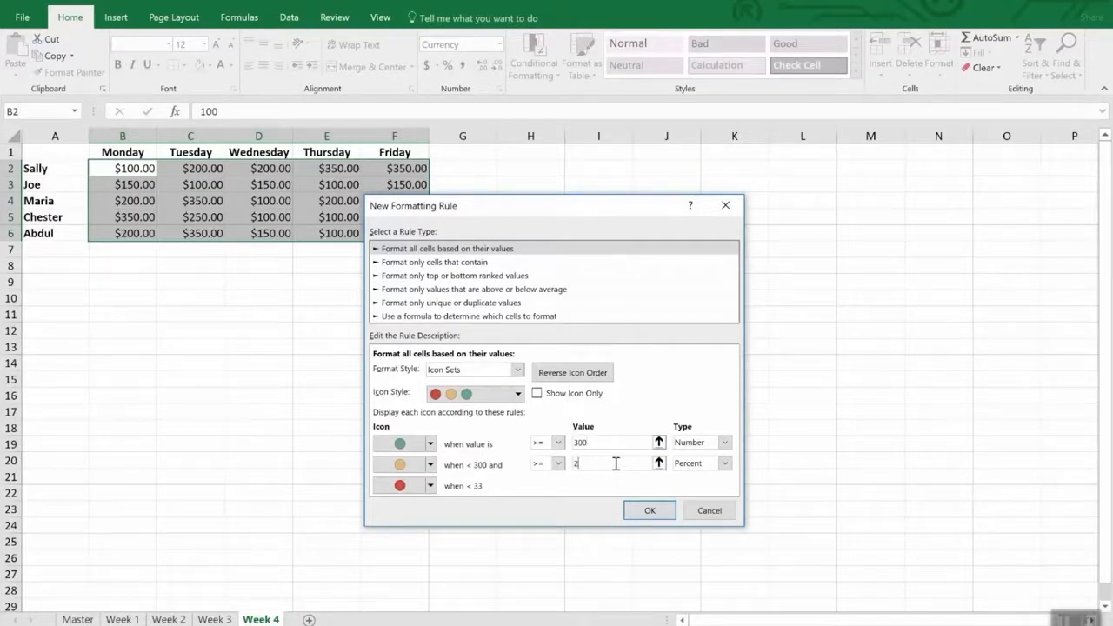
pyautogui.write('00')
pyautogui.press('Tab')
pyautogui.click(719, 469)
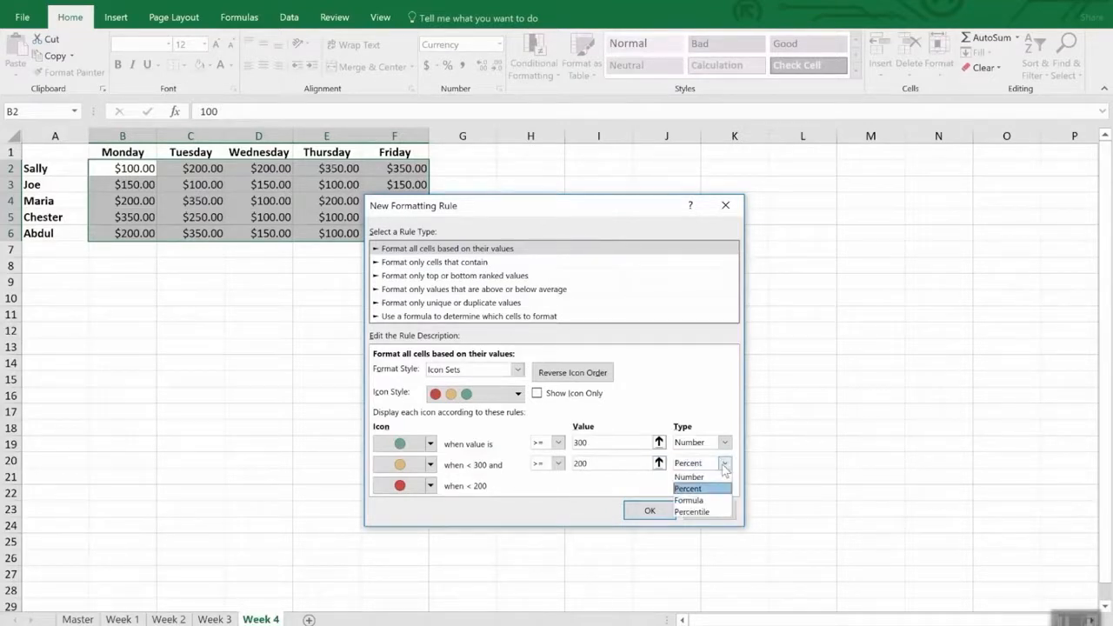
pyautogui.click(717, 478)
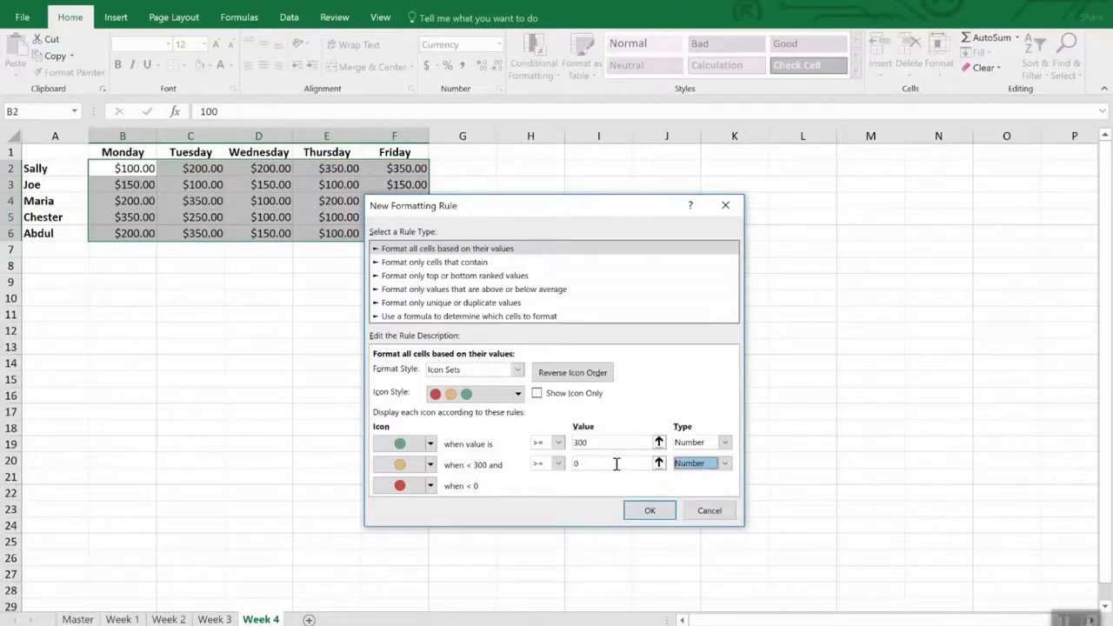
pyautogui.doubleClick(617, 464)
pyautogui.write('200')
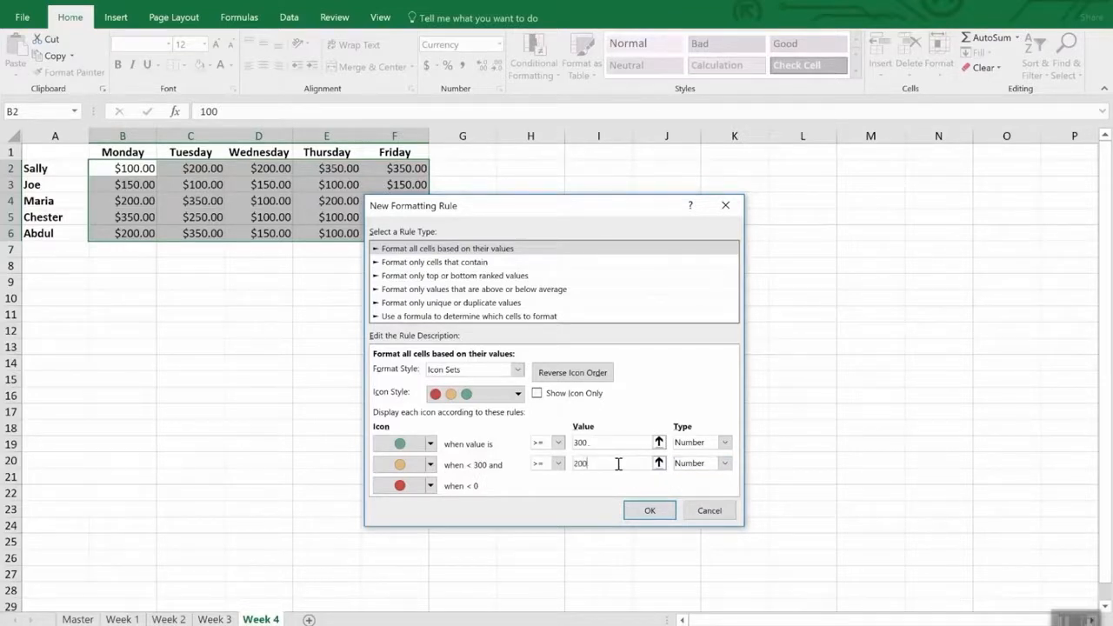
pyautogui.click(654, 511)
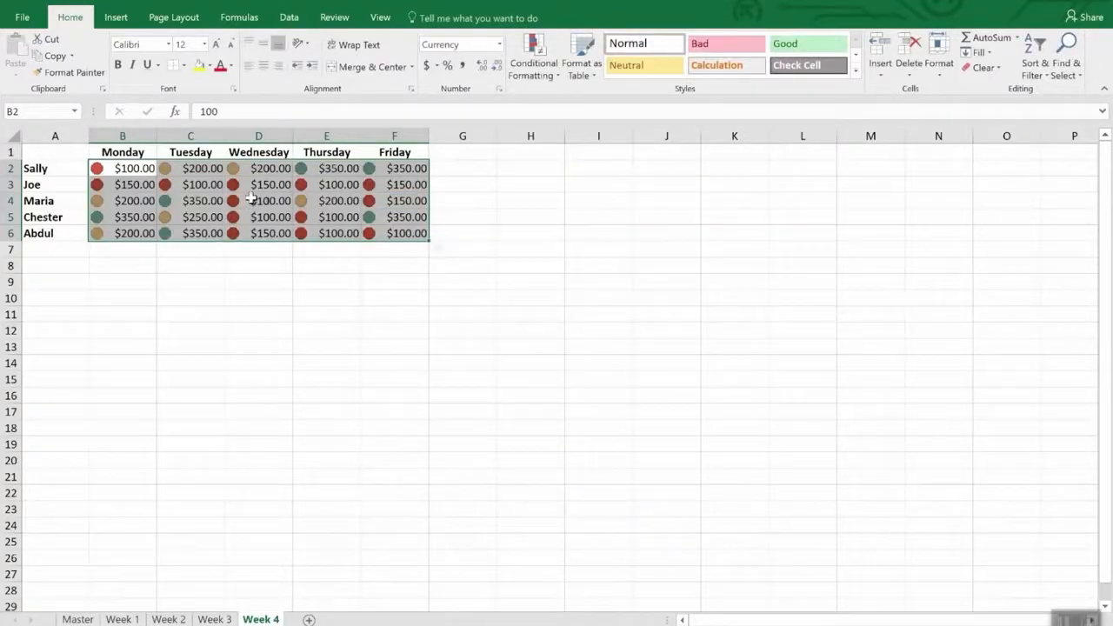
pyautogui.click(269, 268)
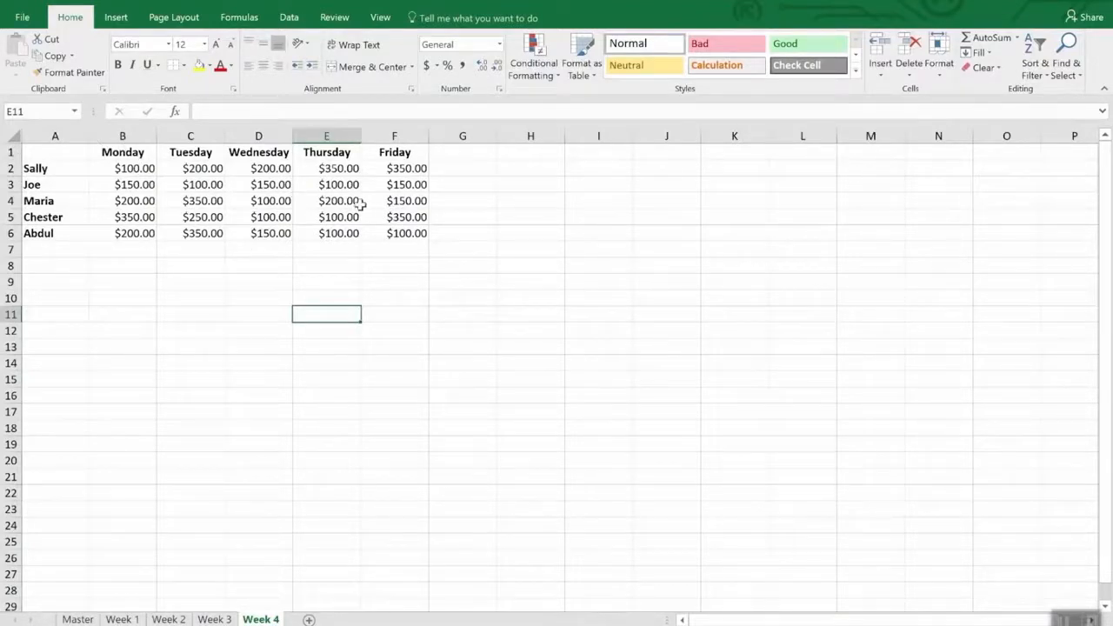
# Step: Create a new formula-based conditional formatting rule for B2:F6 on the Week 4 sheet, using the formula =b2<200
pyautogui.moveTo(131, 169); pyautogui.dragTo(429, 235)
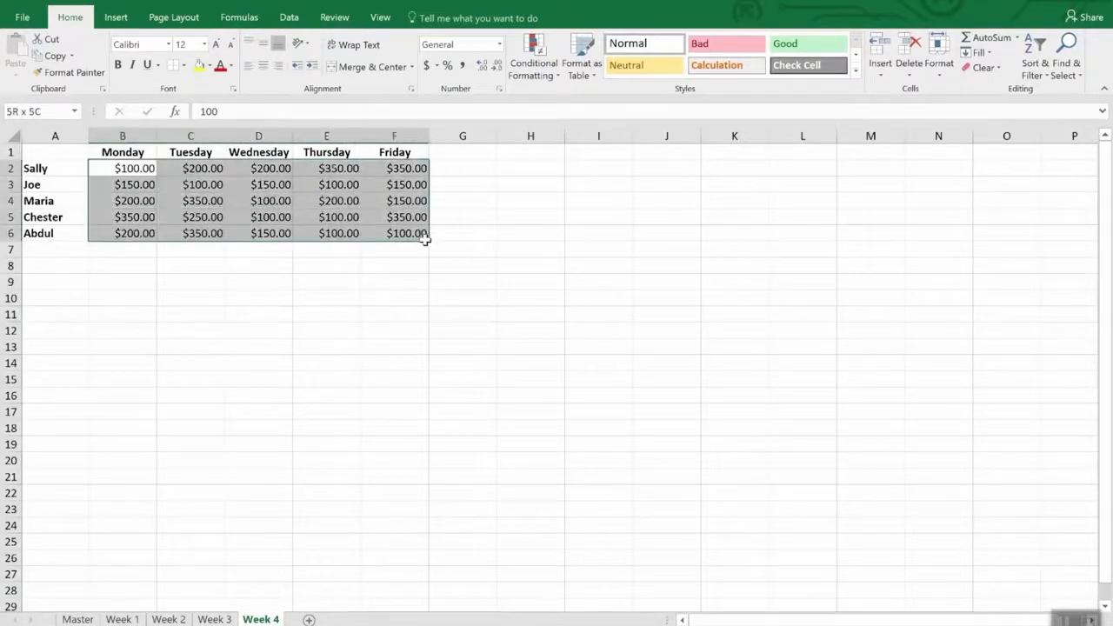
pyautogui.click(529, 54)
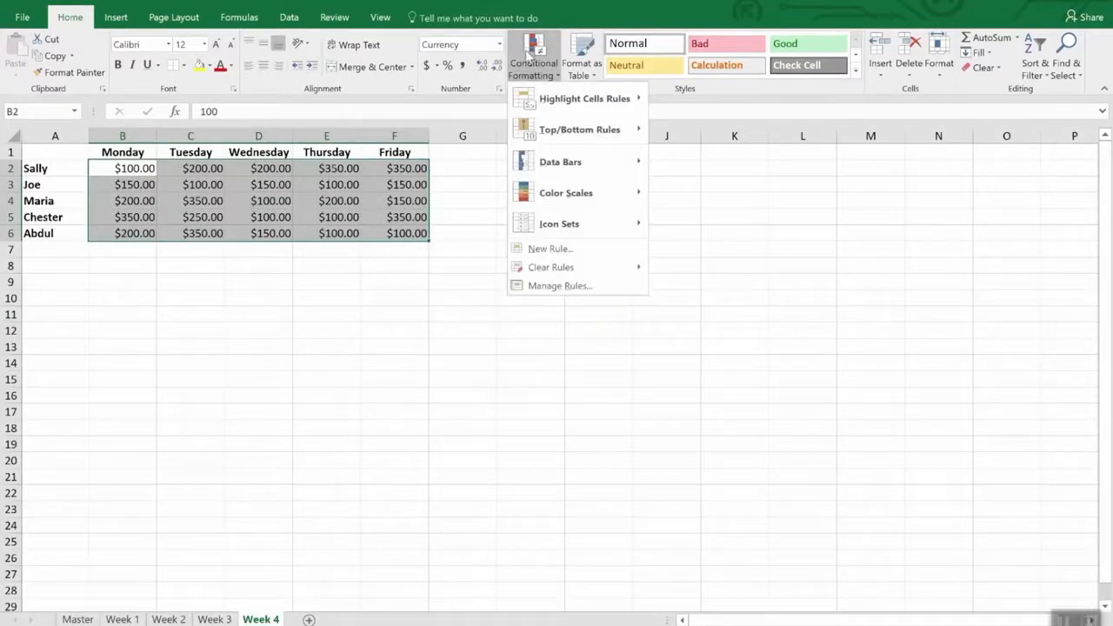
pyautogui.click(578, 249)
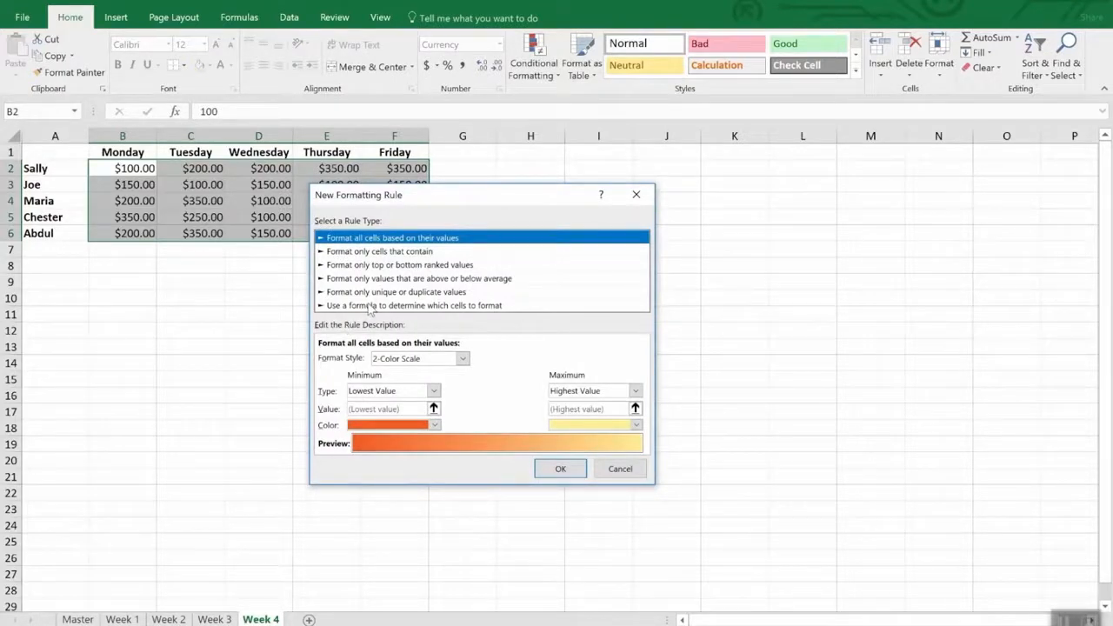
pyautogui.click(371, 306)
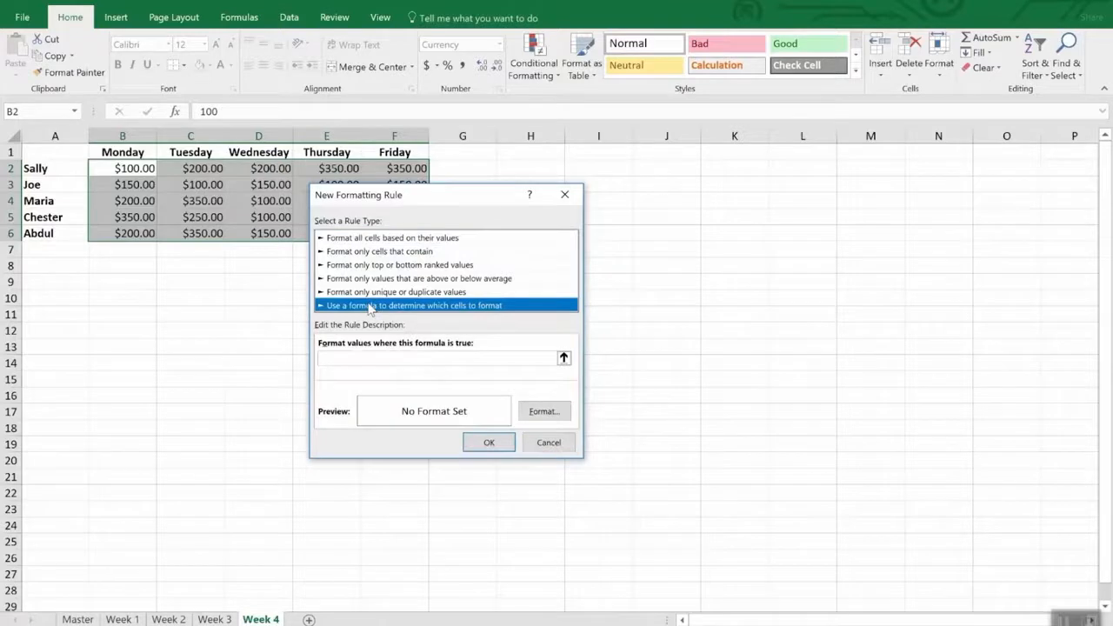
pyautogui.click(368, 358)
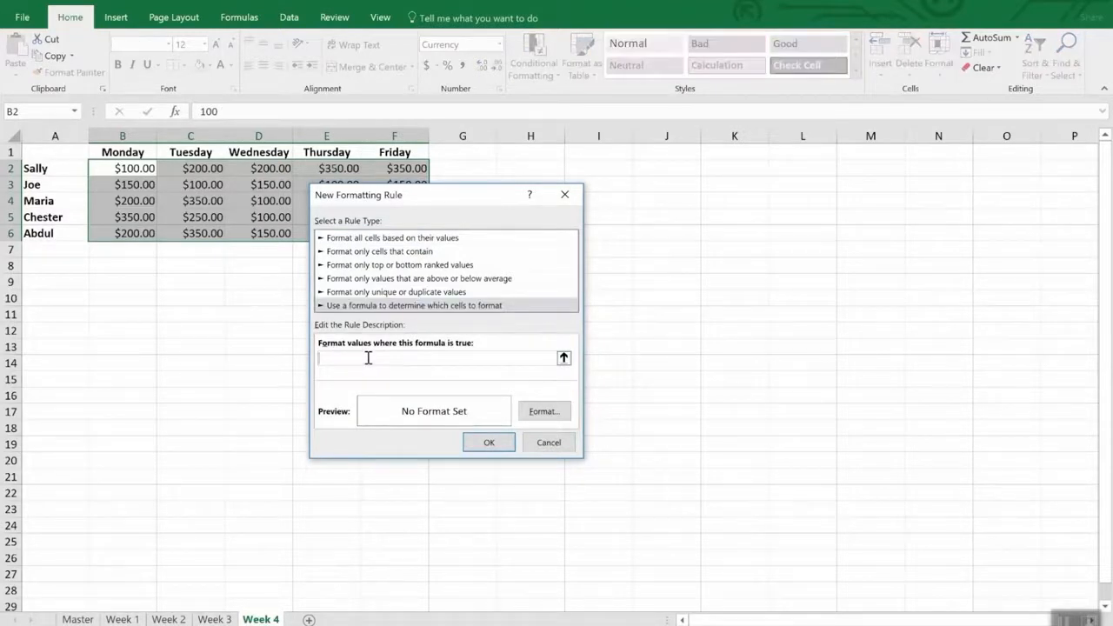
pyautogui.write('=b2<200')
# Step: Give the formula-based rule a yellow background fill and apply it to the selected cells
pyautogui.click(548, 412)
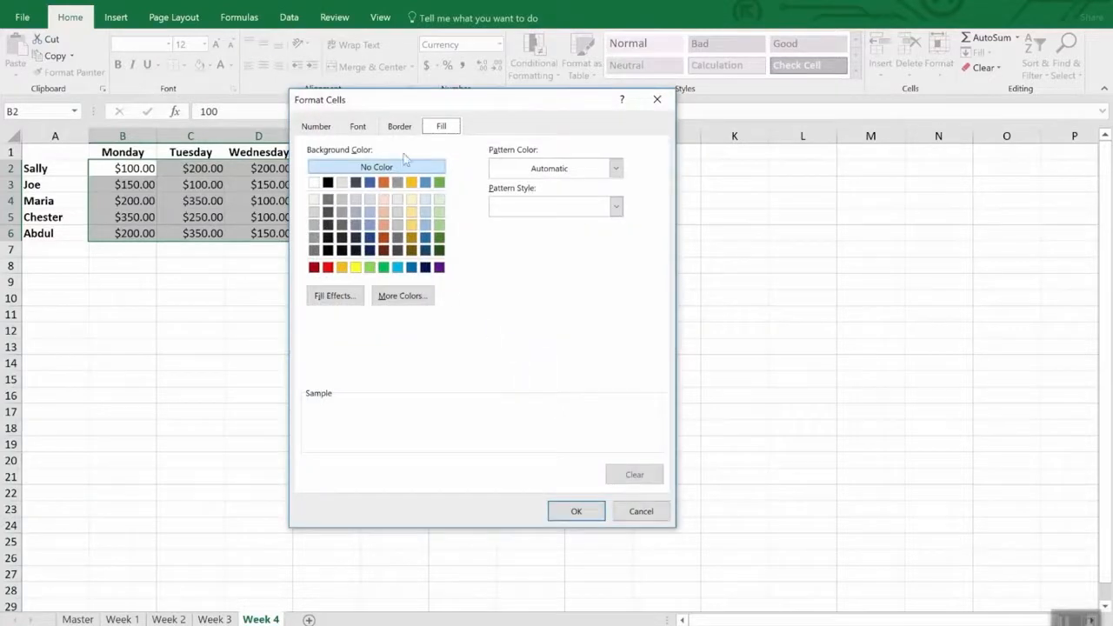
pyautogui.click(356, 269)
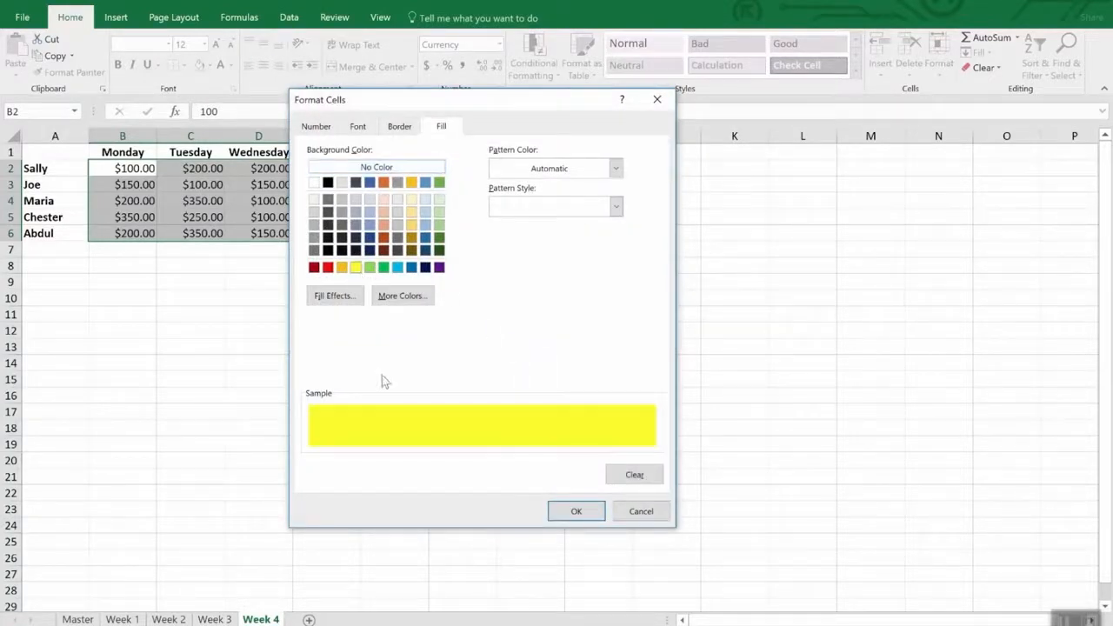
pyautogui.click(574, 510)
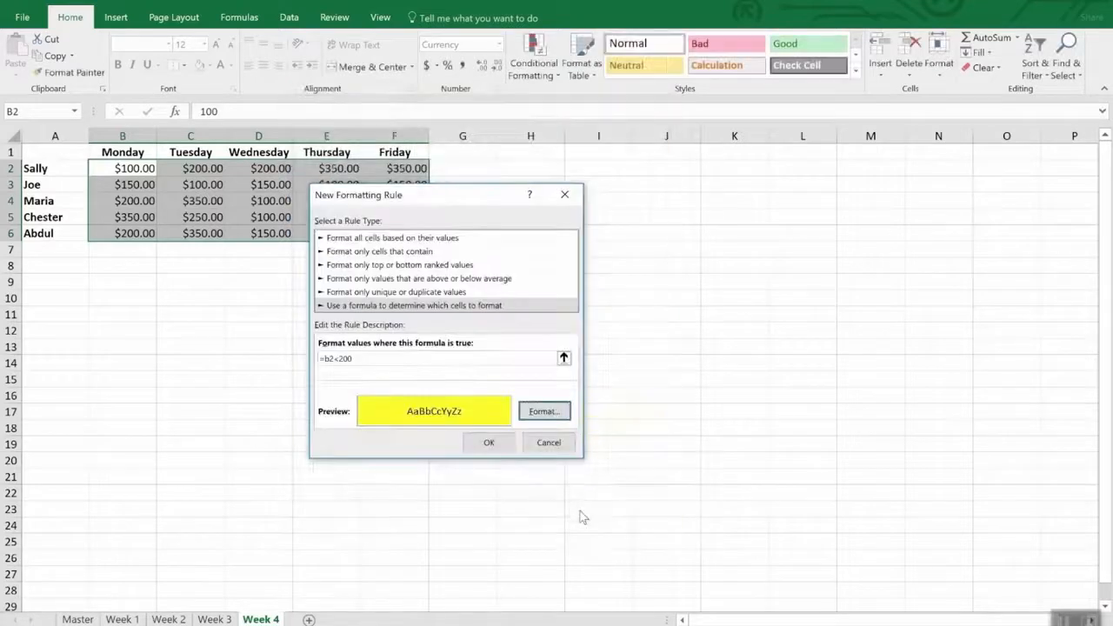
pyautogui.click(489, 443)
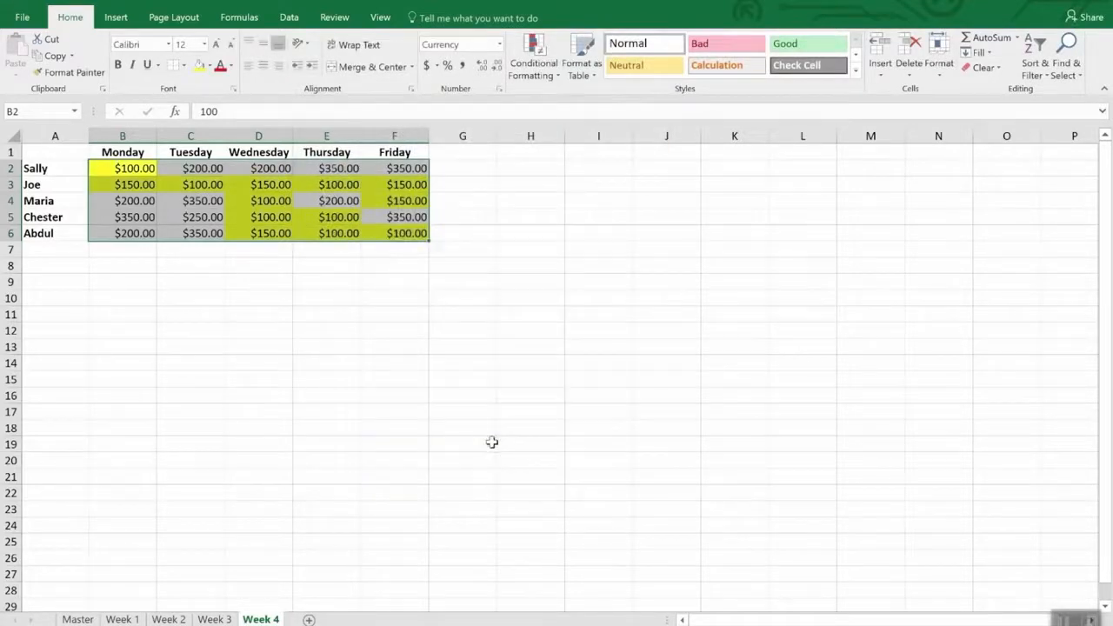
pyautogui.click(306, 363)
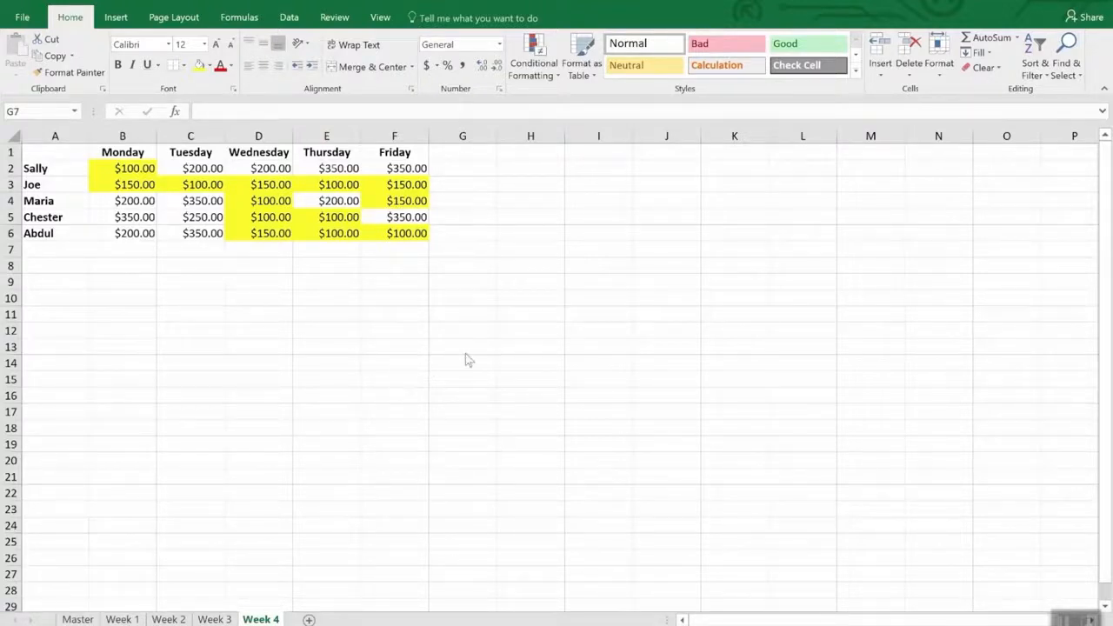
# Step: Find and select all cells on the Week 4 sheet that have conditional formatting
pyautogui.click(1077, 81)
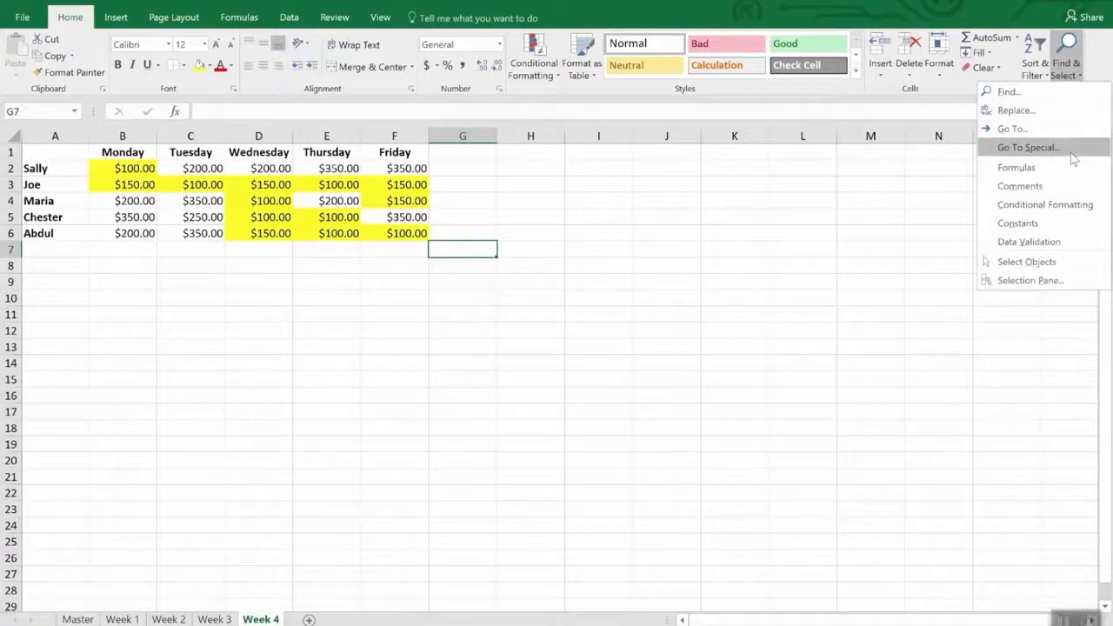
pyautogui.click(1083, 206)
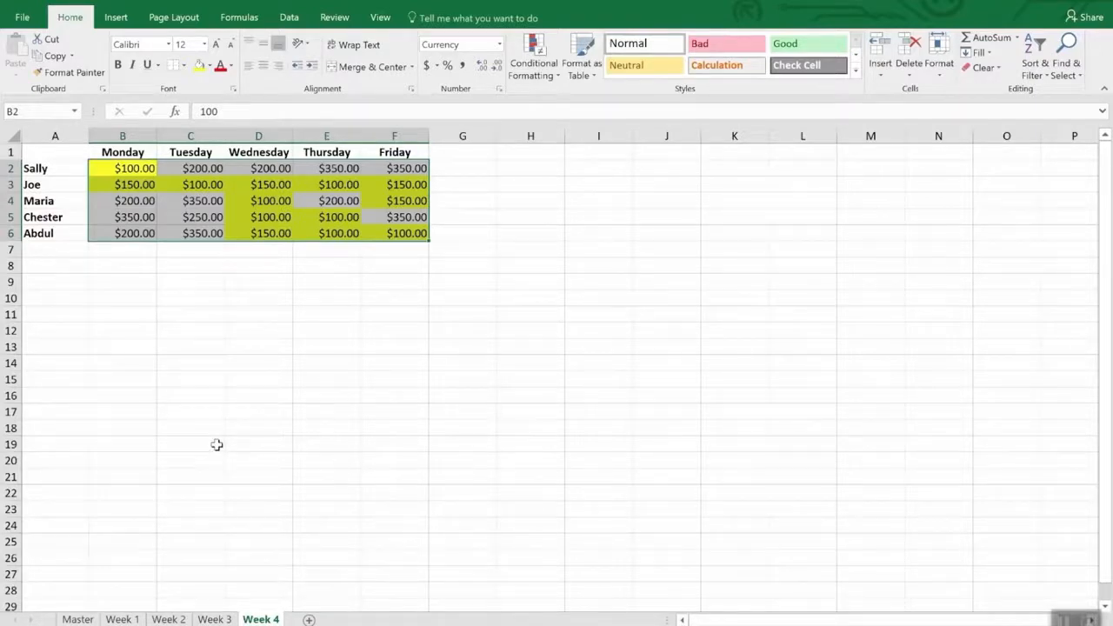
# Step: Try to copy the Week 4 formatting onto B2:F7 of the Week 3 sheet with Format Painter, then return to Week 4
pyautogui.click(76, 75)
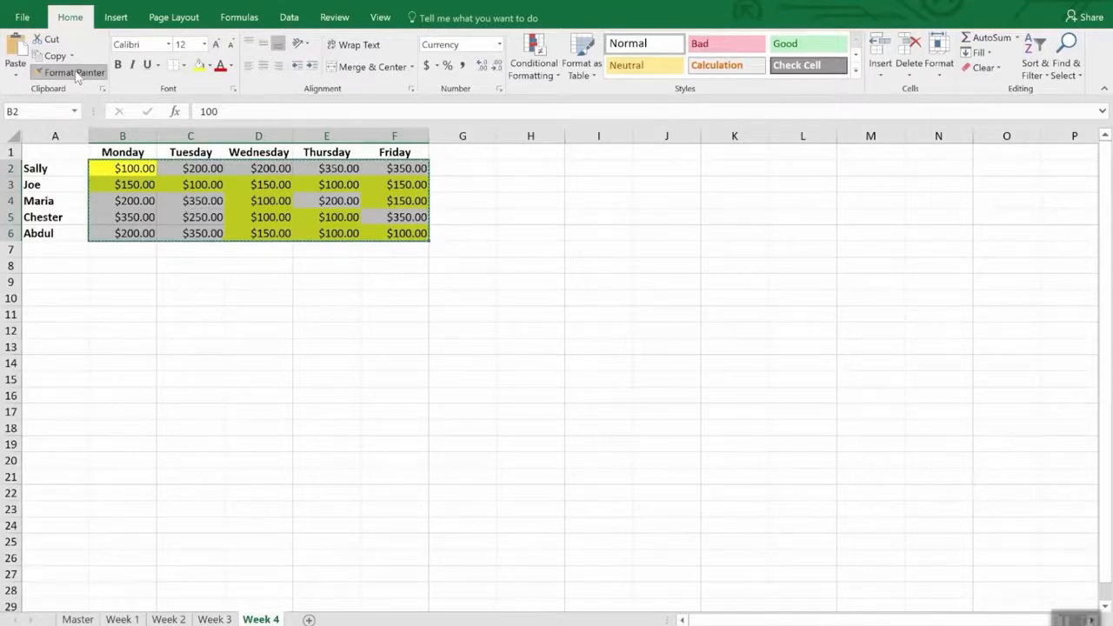
pyautogui.doubleClick(76, 75)
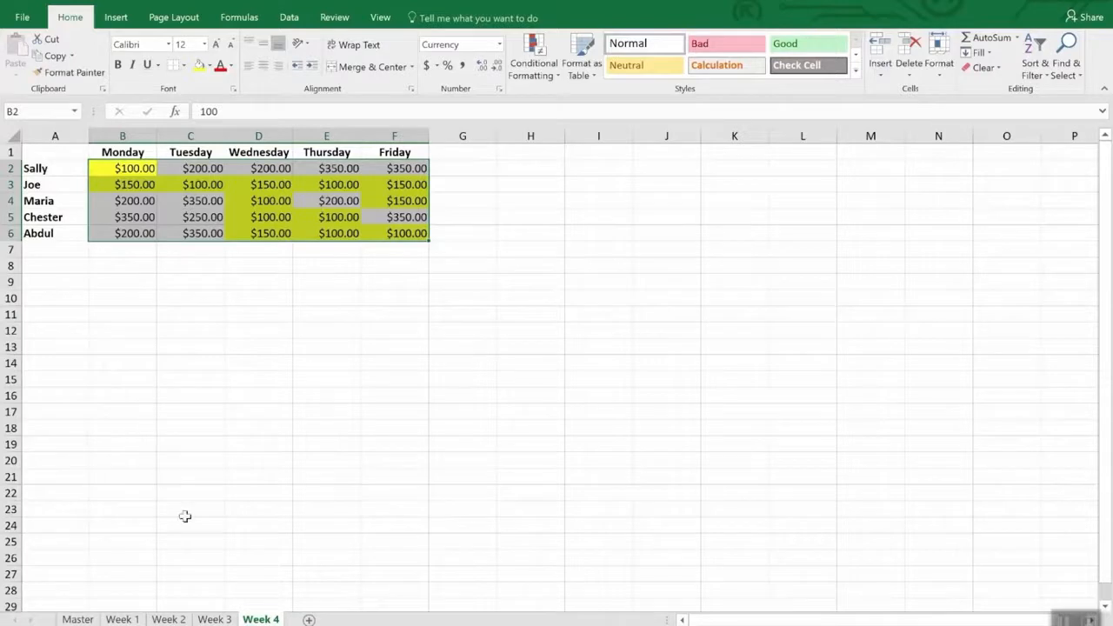
pyautogui.click(214, 620)
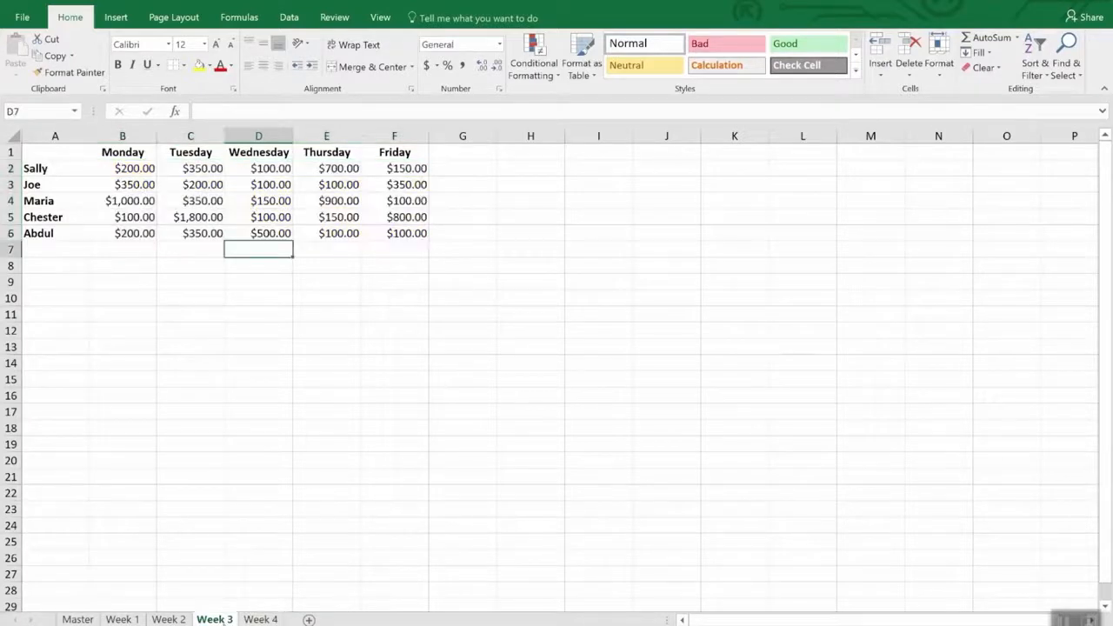
pyautogui.click(139, 167)
pyautogui.moveTo(139, 168); pyautogui.dragTo(399, 244)
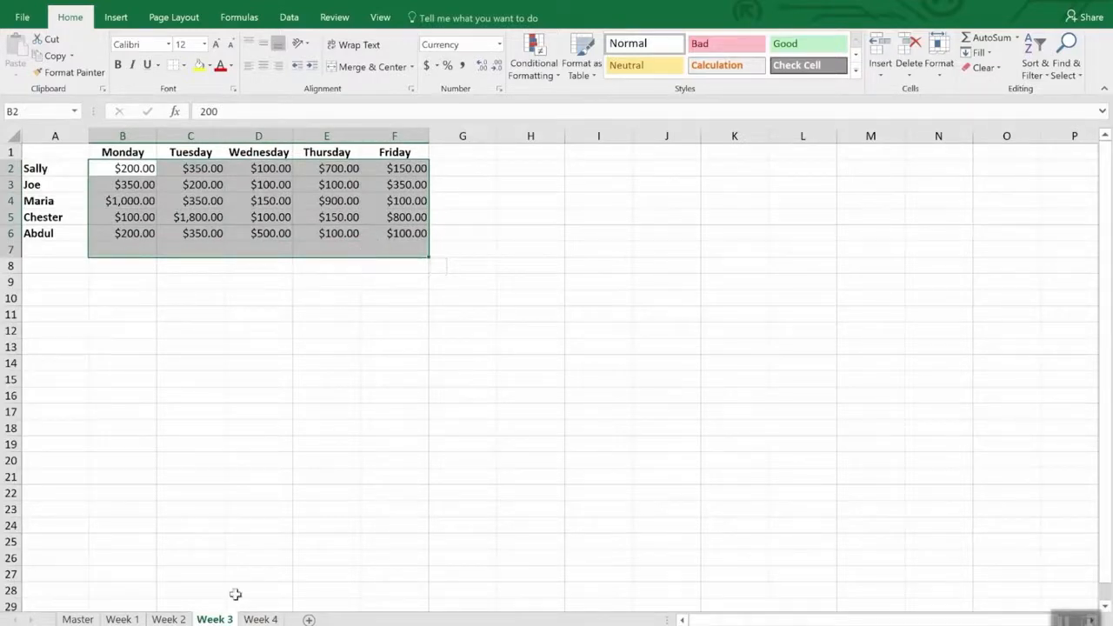
pyautogui.click(258, 619)
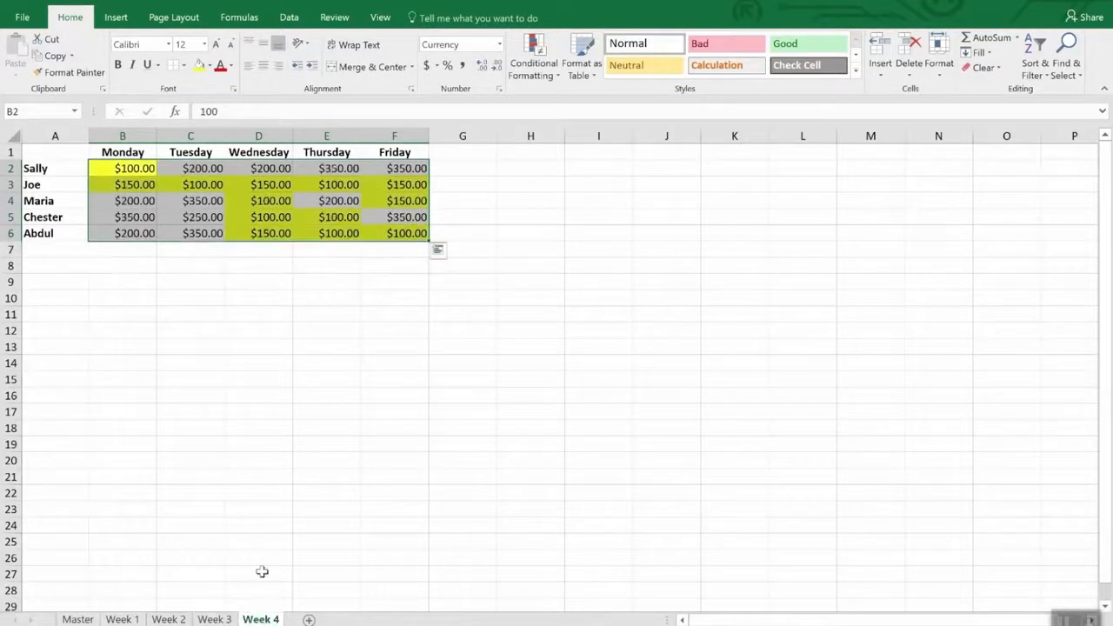
# Step: Copy the Week 4 conditional formatting with Format Painter onto B2:F6 of the Week 3, Week 2 and Week 1 sheets
pyautogui.click(72, 74)
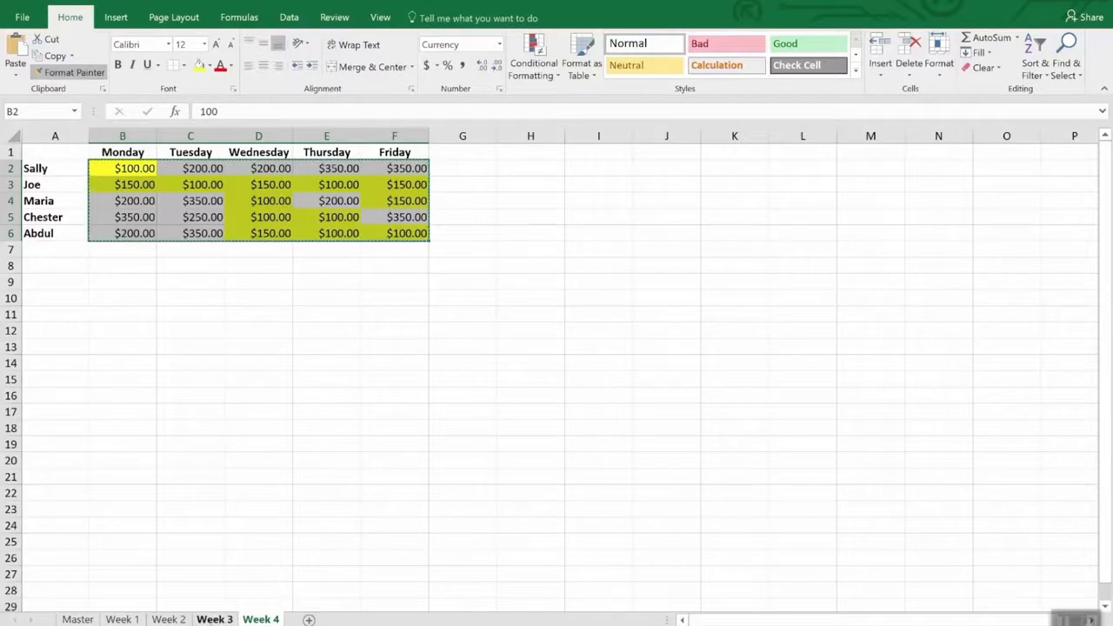
pyautogui.click(214, 619)
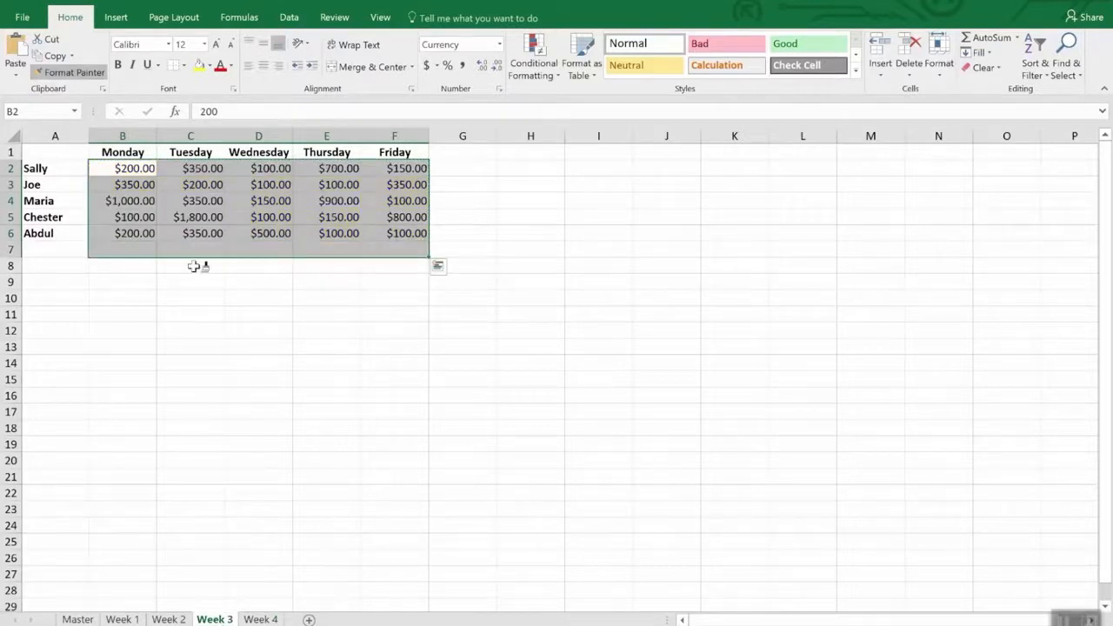
pyautogui.moveTo(124, 166); pyautogui.dragTo(408, 231)
pyautogui.click(174, 619)
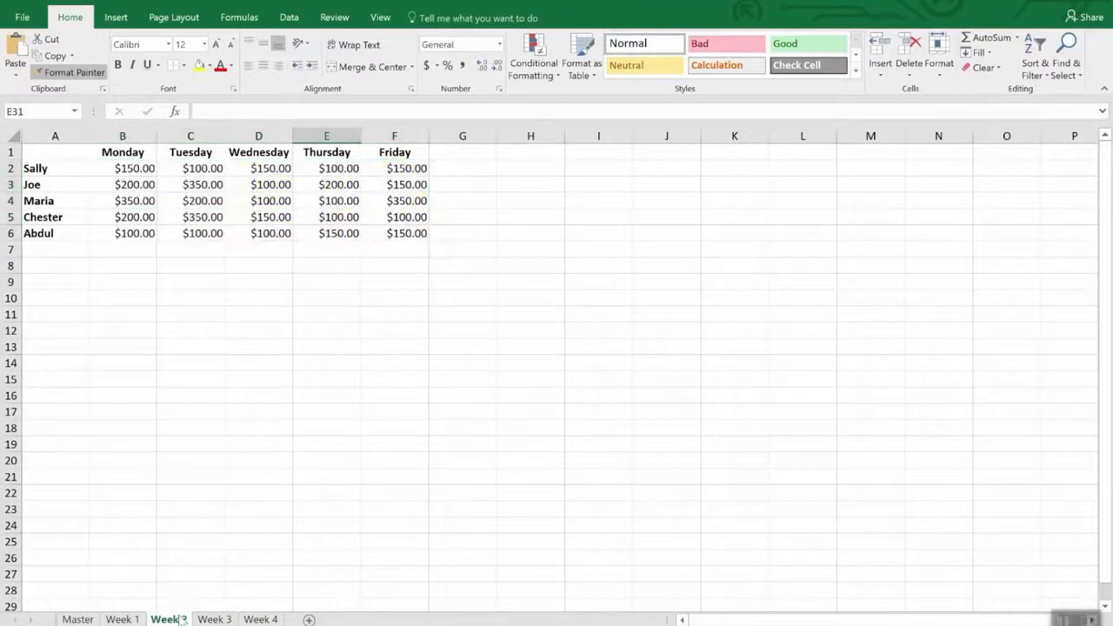
pyautogui.moveTo(272, 200); pyautogui.dragTo(432, 226)
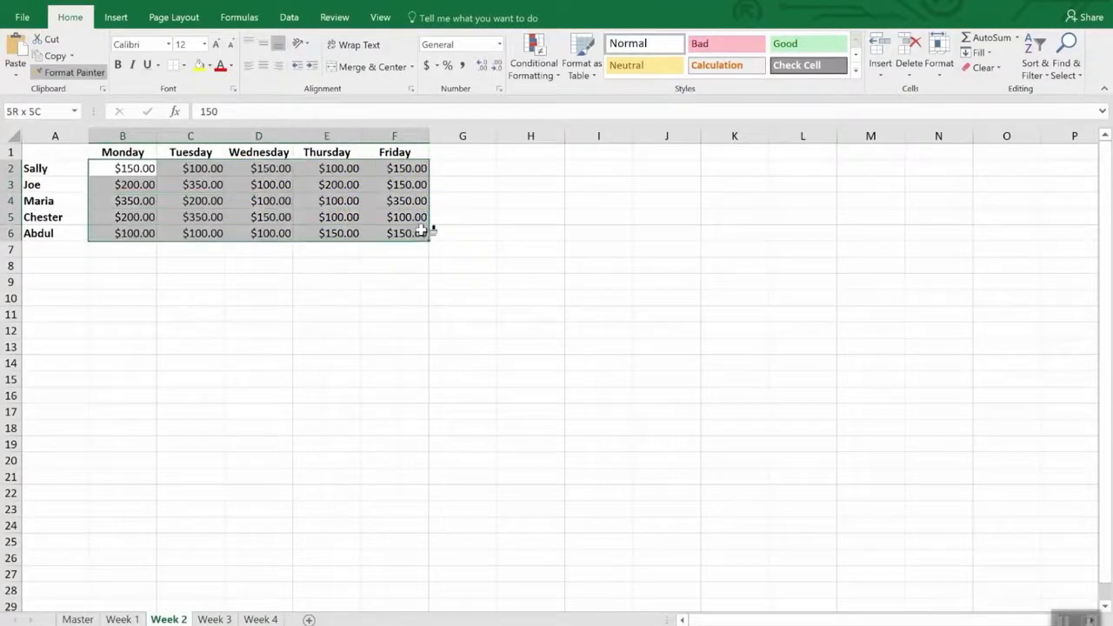
pyautogui.click(121, 620)
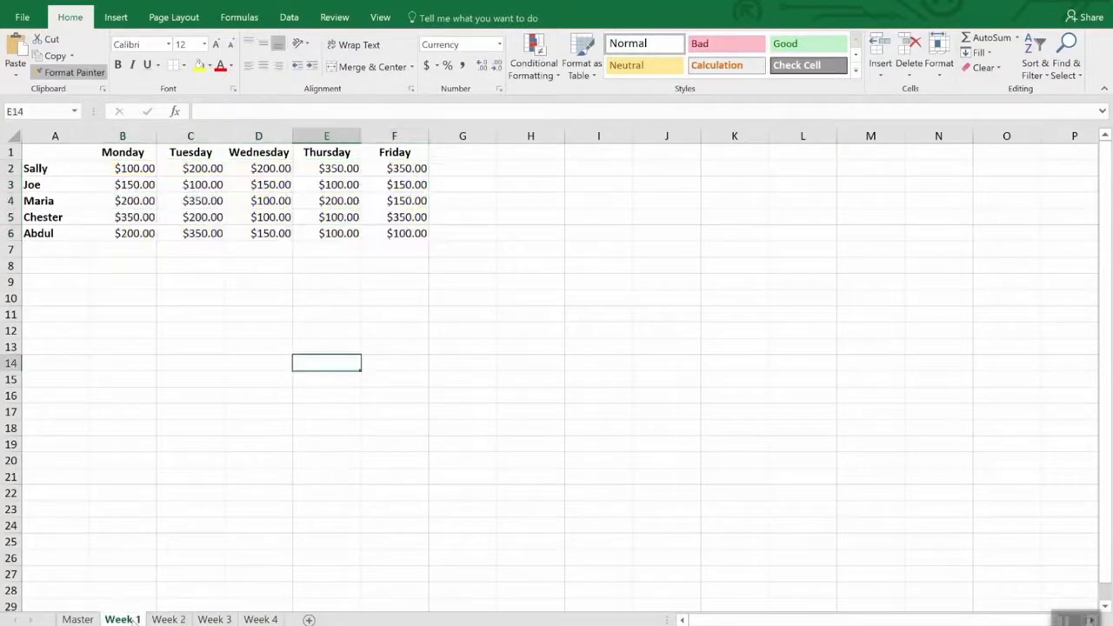
pyautogui.moveTo(137, 172); pyautogui.dragTo(395, 237)
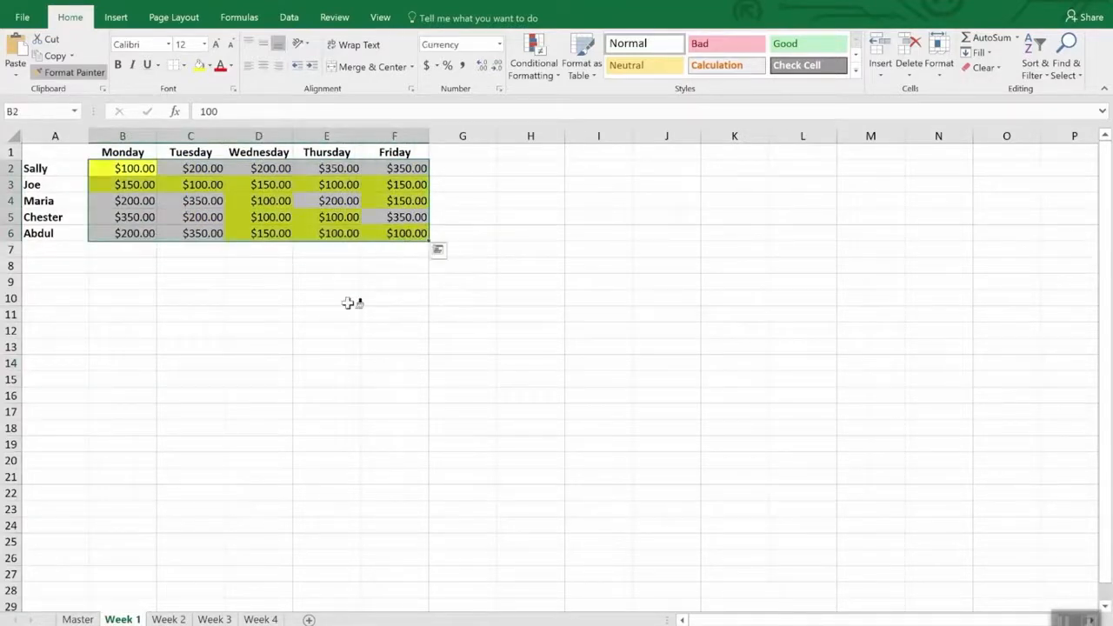
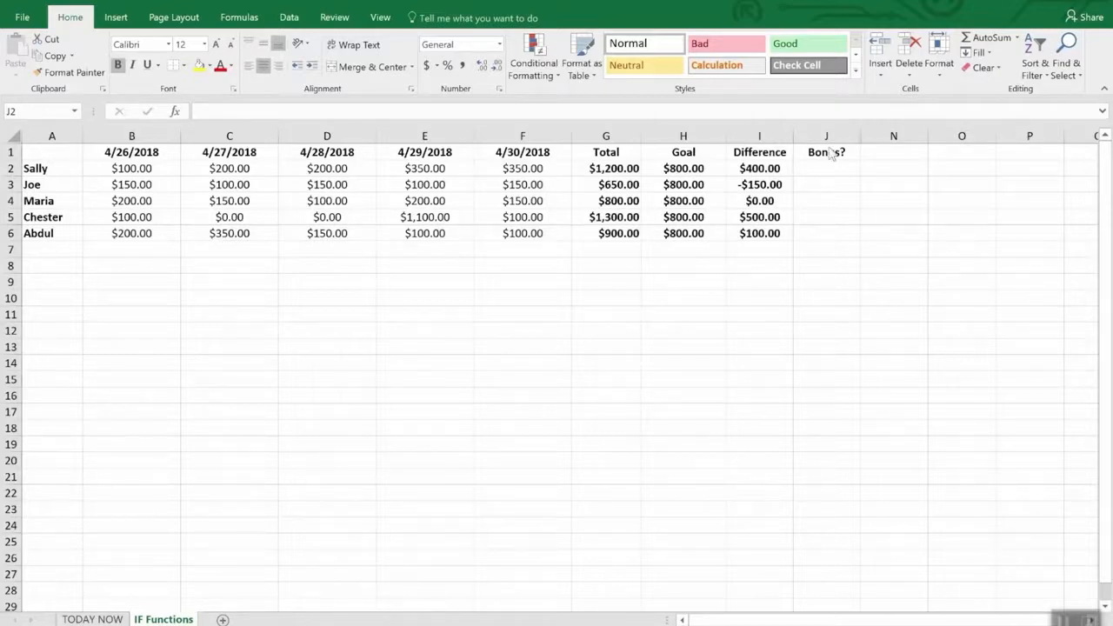
pyautogui.moveTo(834, 170); pyautogui.dragTo(827, 243)
pyautogui.moveTo(827, 169); pyautogui.dragTo(827, 238)
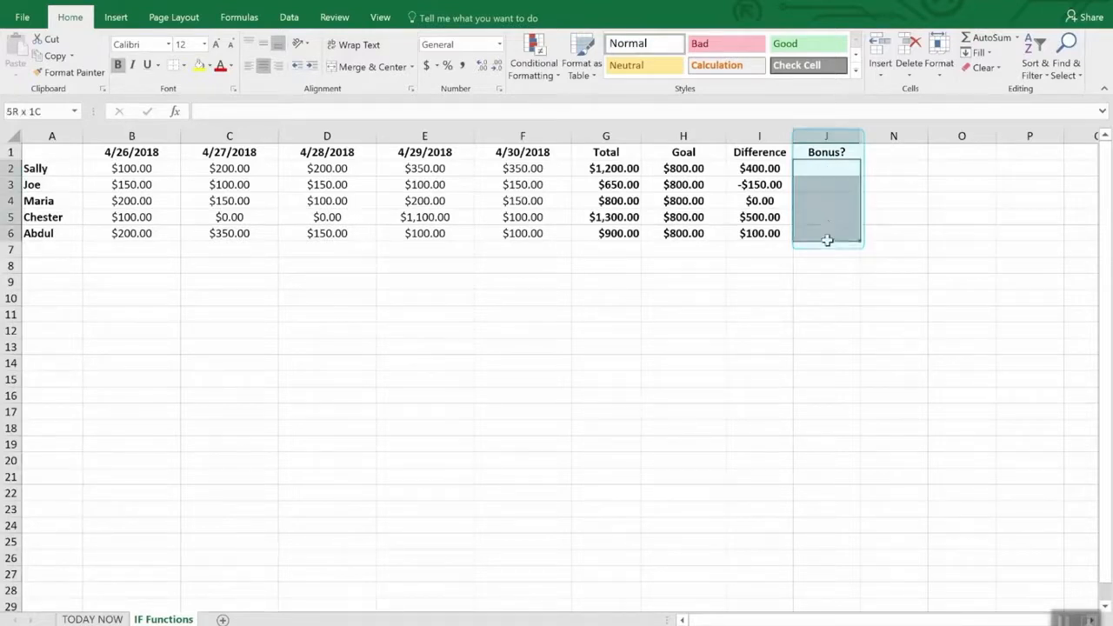
pyautogui.click(830, 266)
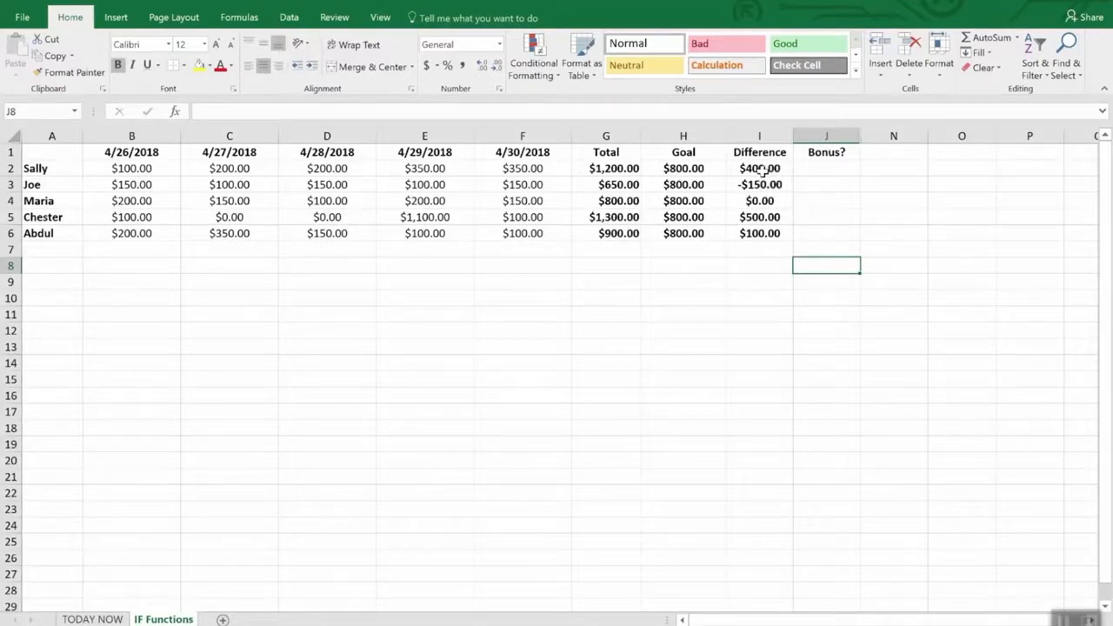
# Step: Enter the formula =IF(I2>0,"Yes","No") in cell J2 of the Bonus? column
pyautogui.click(830, 172)
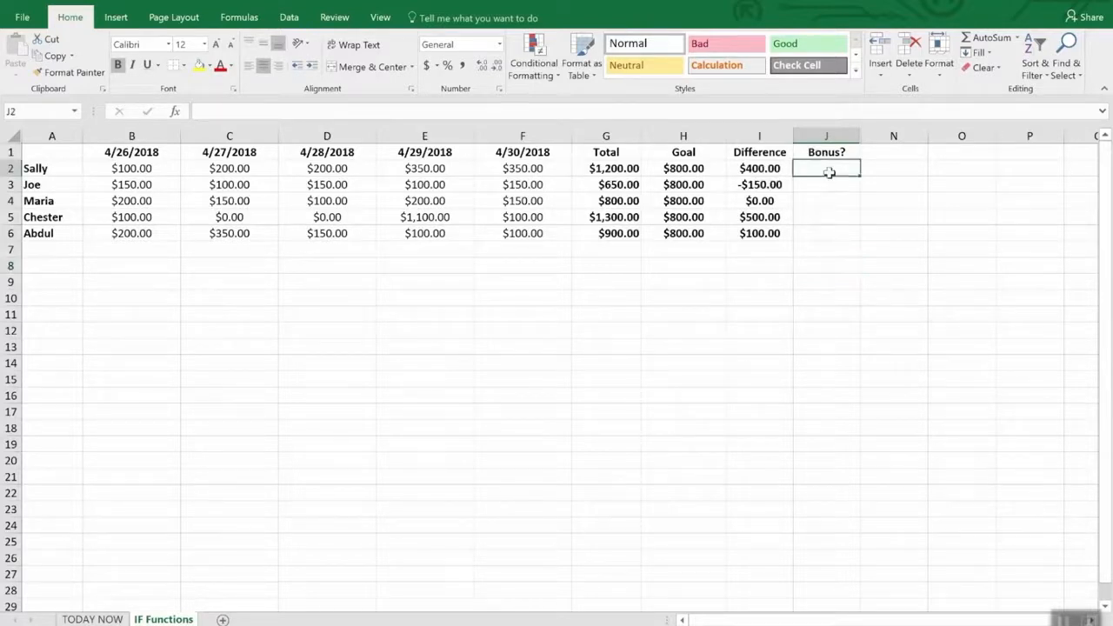
pyautogui.write('=I')
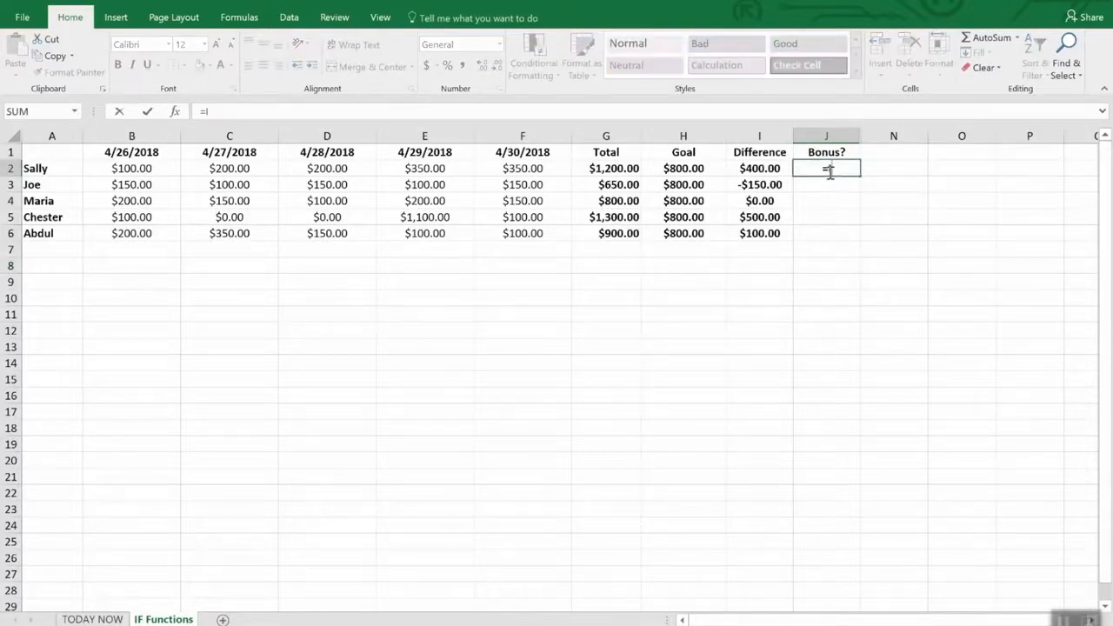
pyautogui.write('F(I')
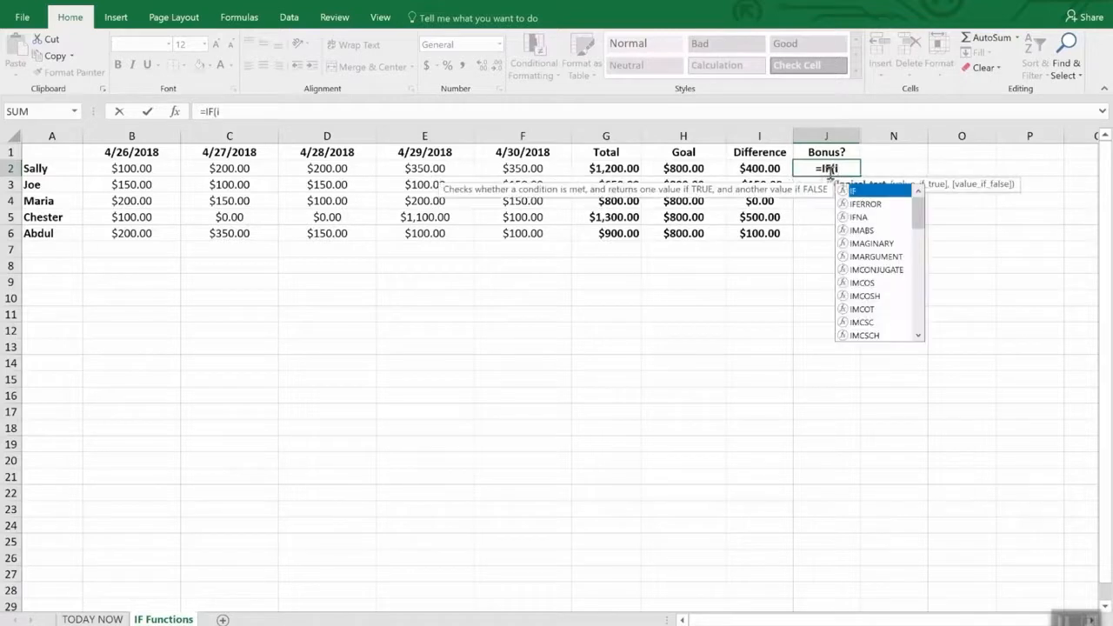
pyautogui.write('2>')
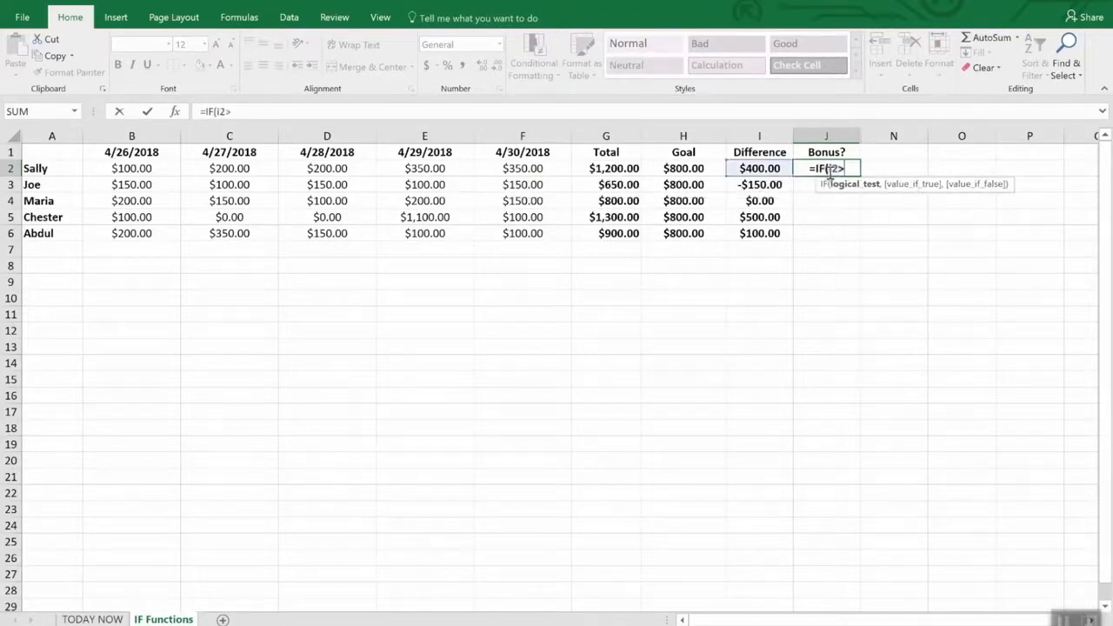
pyautogui.write('0,')
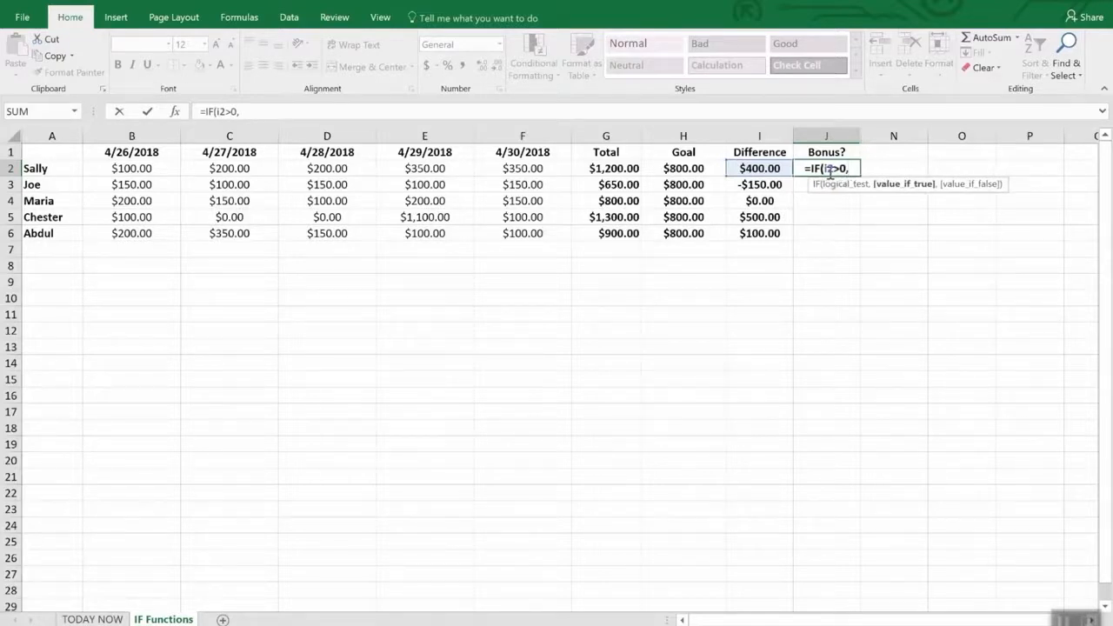
pyautogui.write('"Yes"')
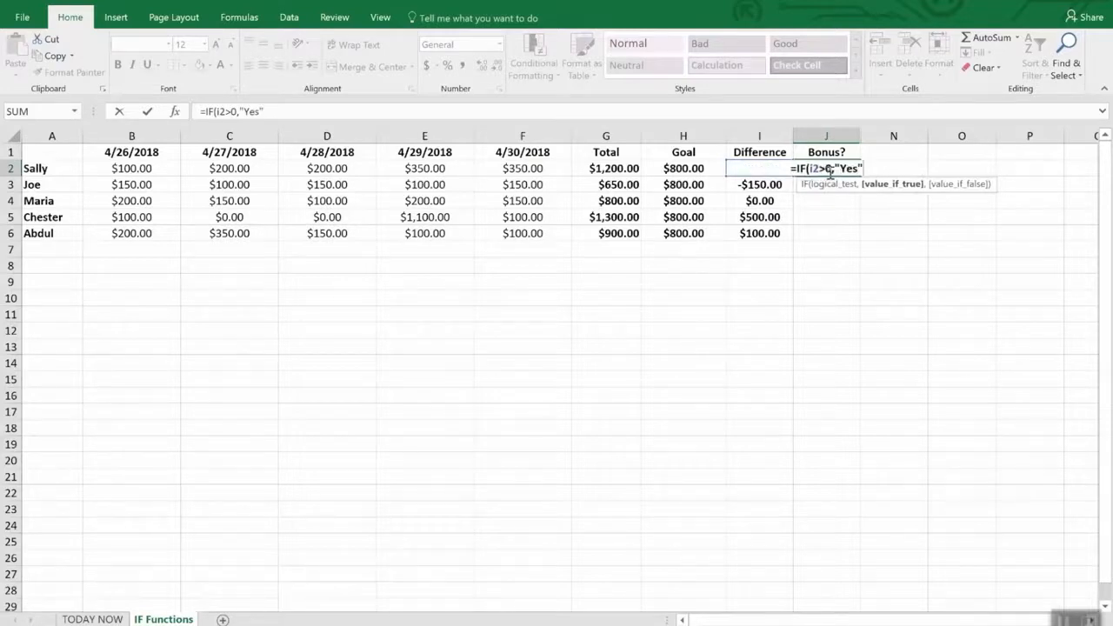
pyautogui.write(',N')
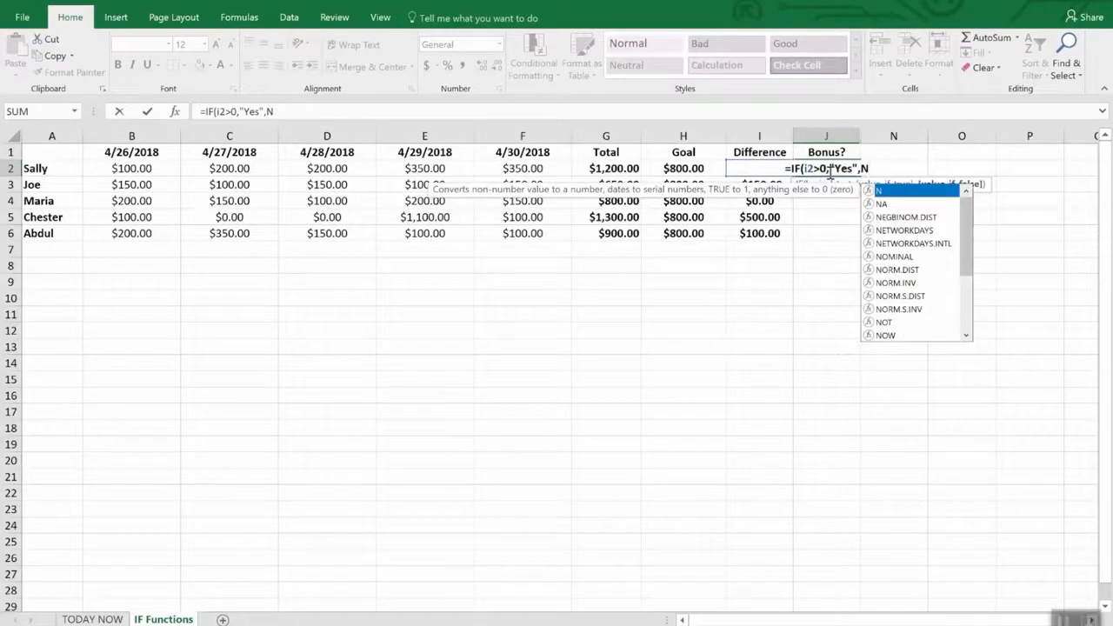
pyautogui.write('o')
pyautogui.press('BackSpace')
pyautogui.press('BackSpace')
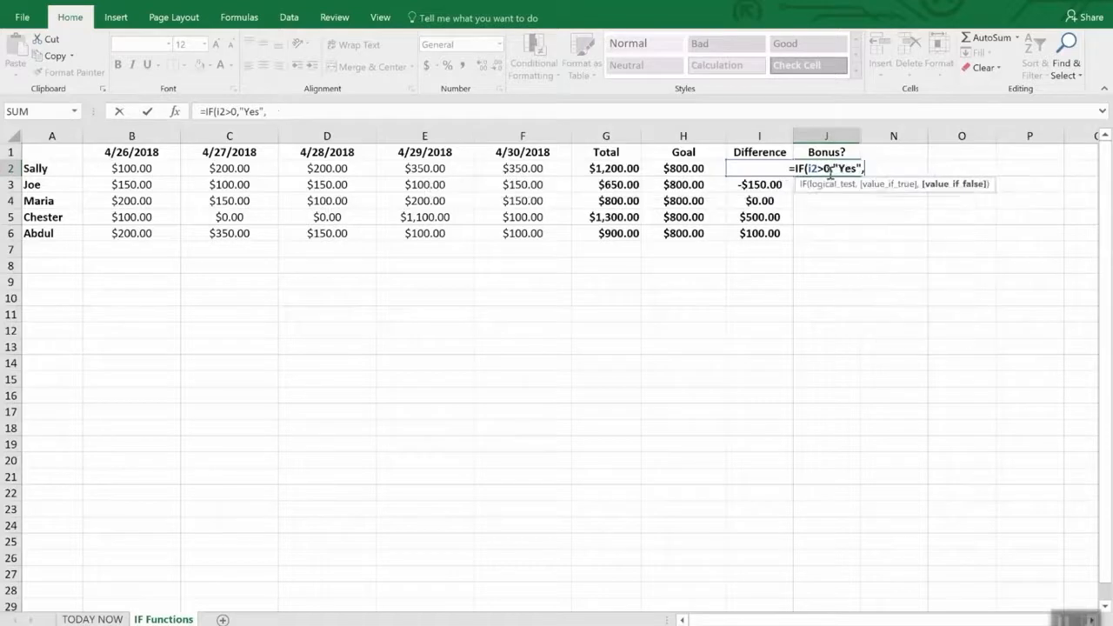
pyautogui.write('"N')
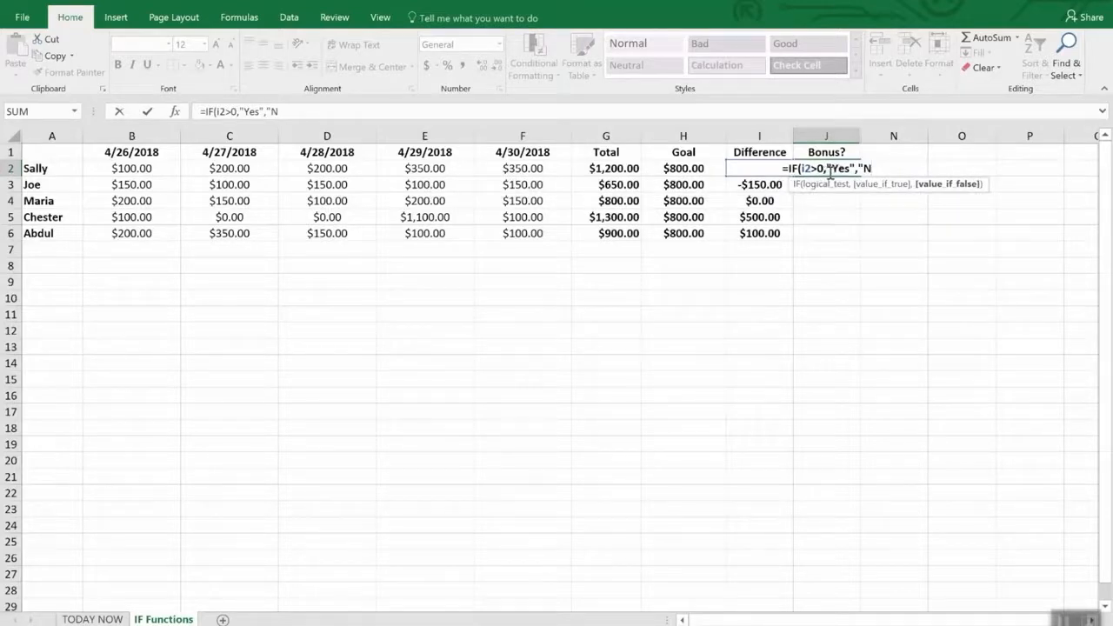
pyautogui.write('o"')
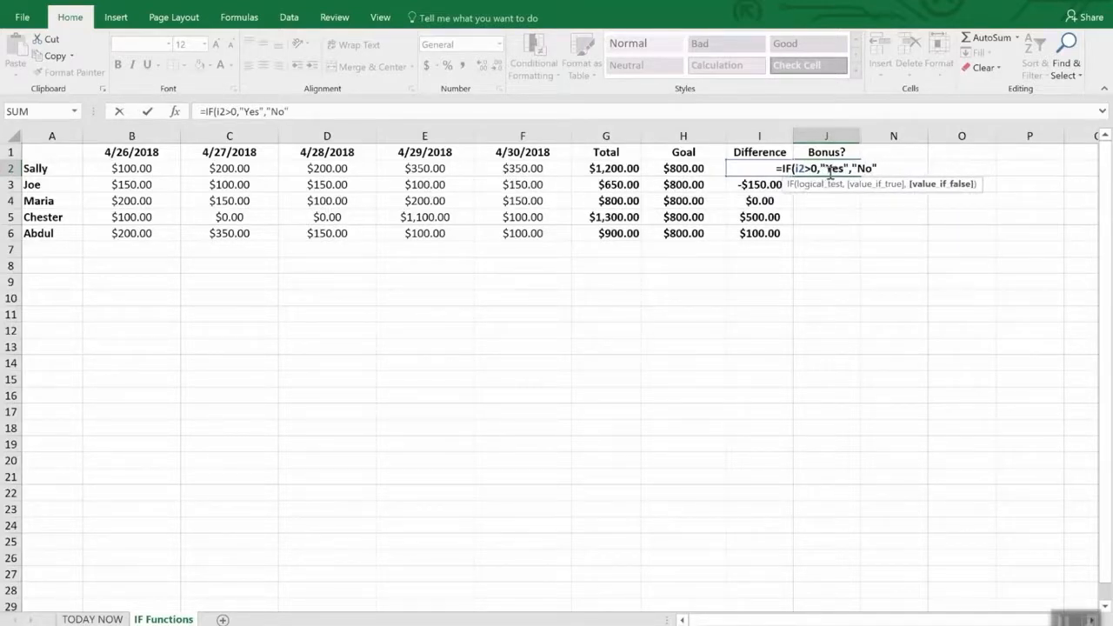
pyautogui.write(')')
pyautogui.press('Return')
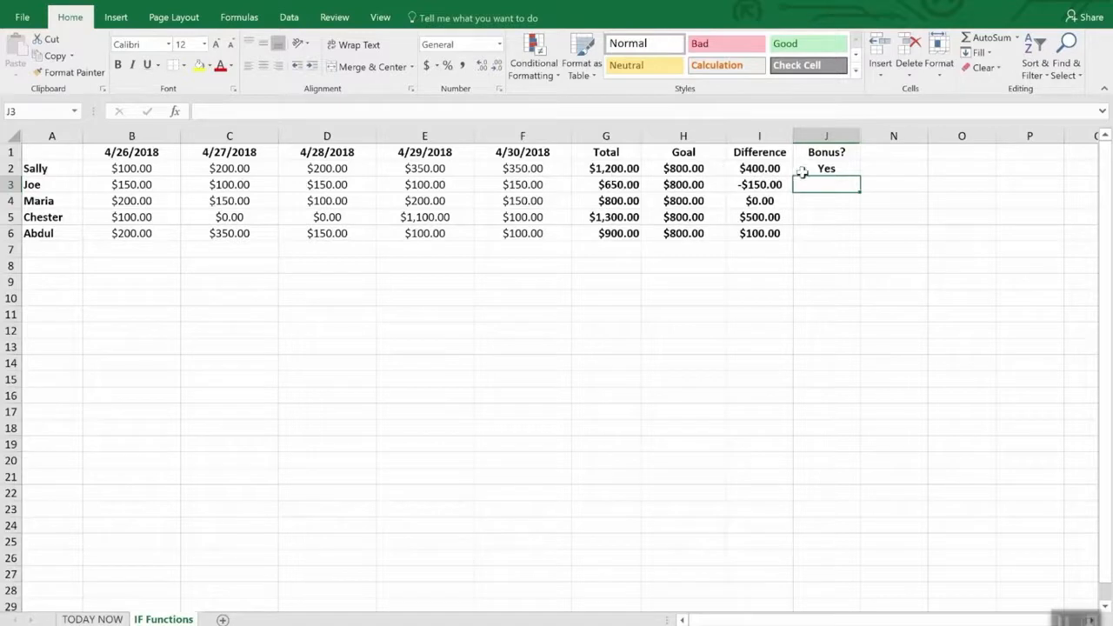
# Step: Fill the bonus formula from J2 down through J6
pyautogui.click(836, 213)
pyautogui.click(826, 170)
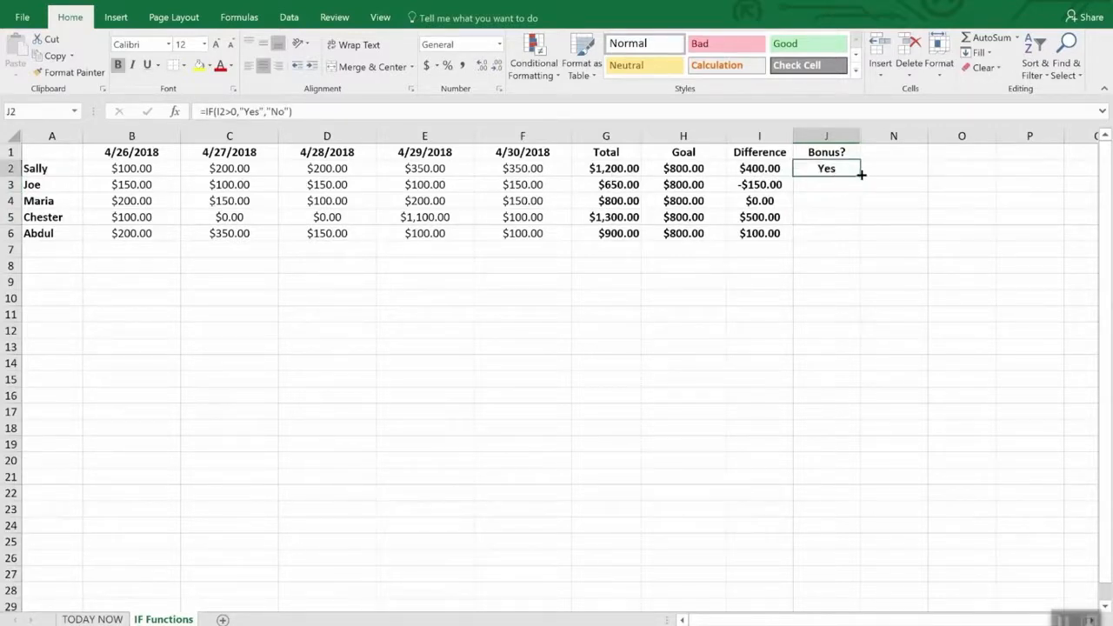
pyautogui.moveTo(861, 175); pyautogui.dragTo(861, 241)
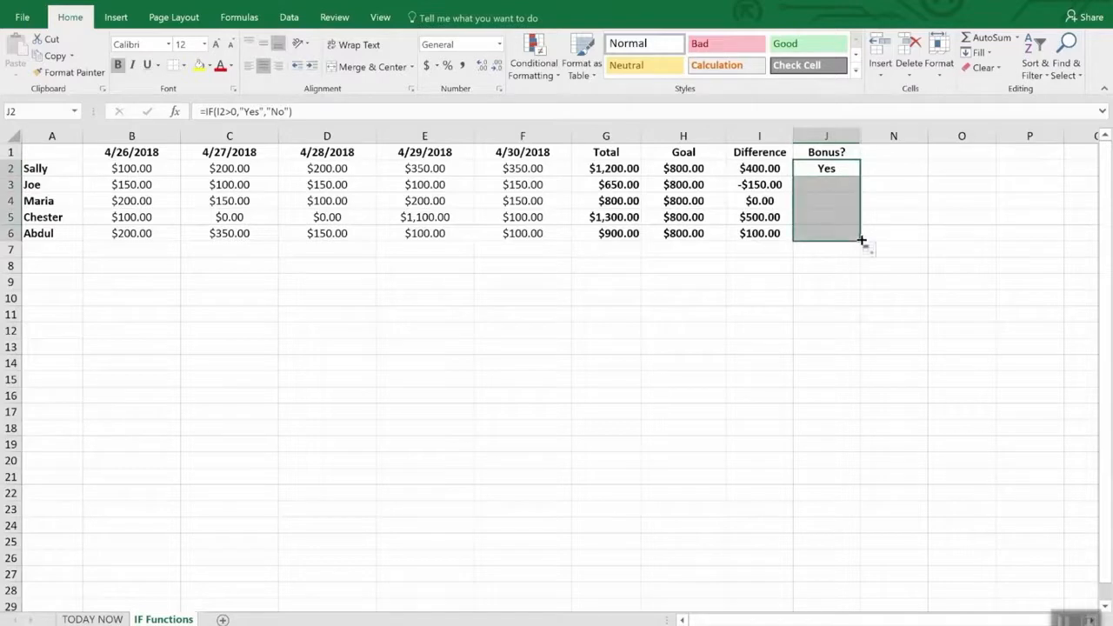
pyautogui.click(845, 278)
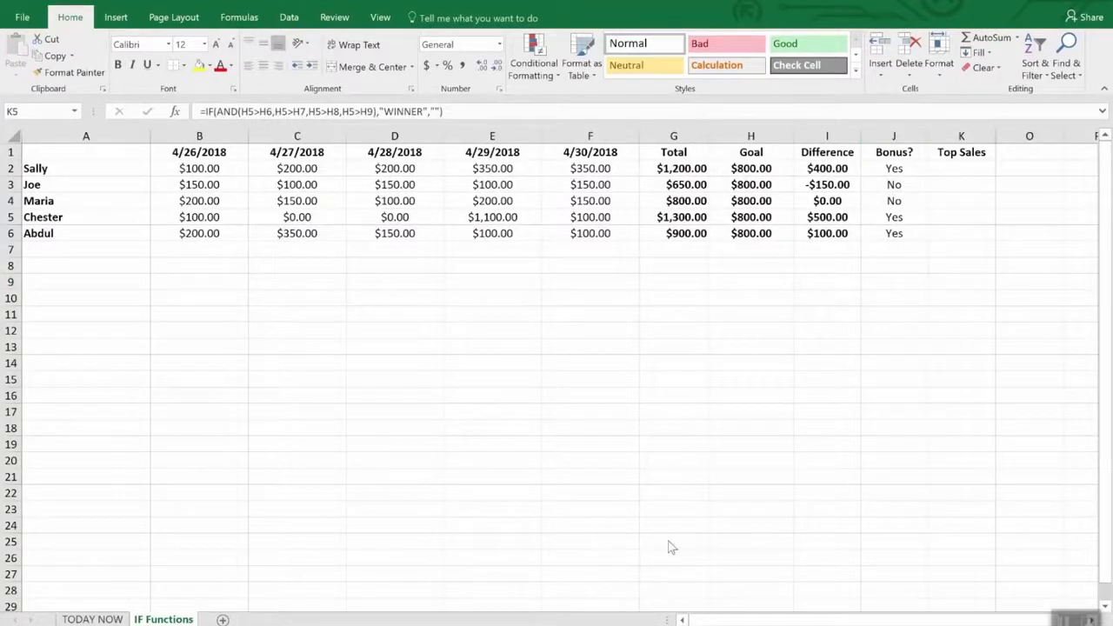
# Step: Replace the Top Sales formula in K5 with =IF(AND(I5>I2,I5>I3,I5>I4,I5>I6),"WINNER","")
pyautogui.click(964, 153)
pyautogui.click(964, 153)
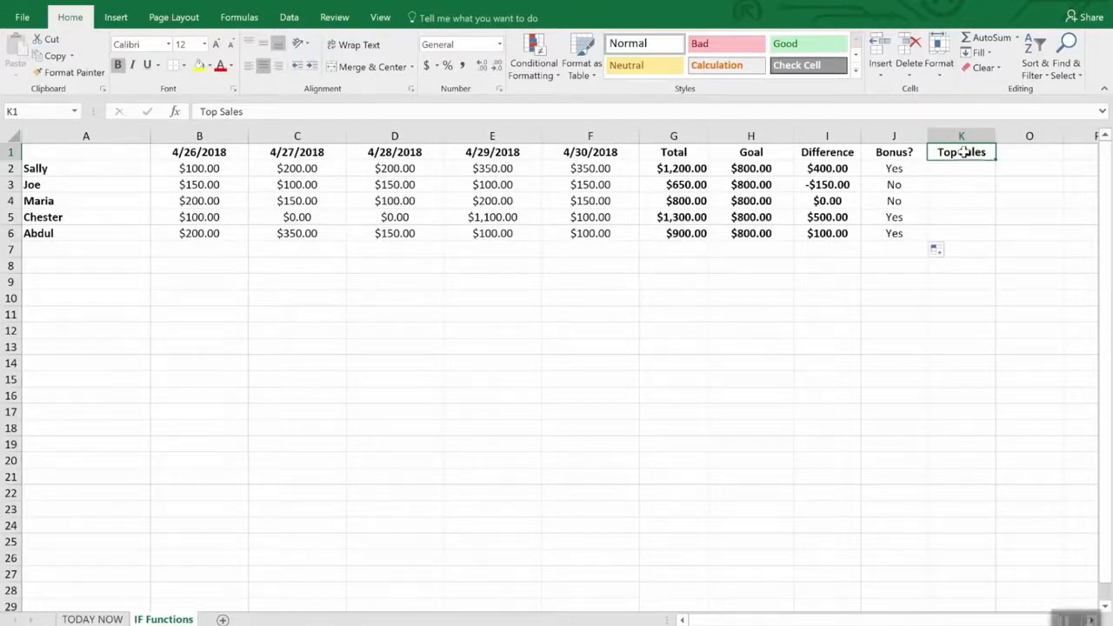
pyautogui.click(949, 220)
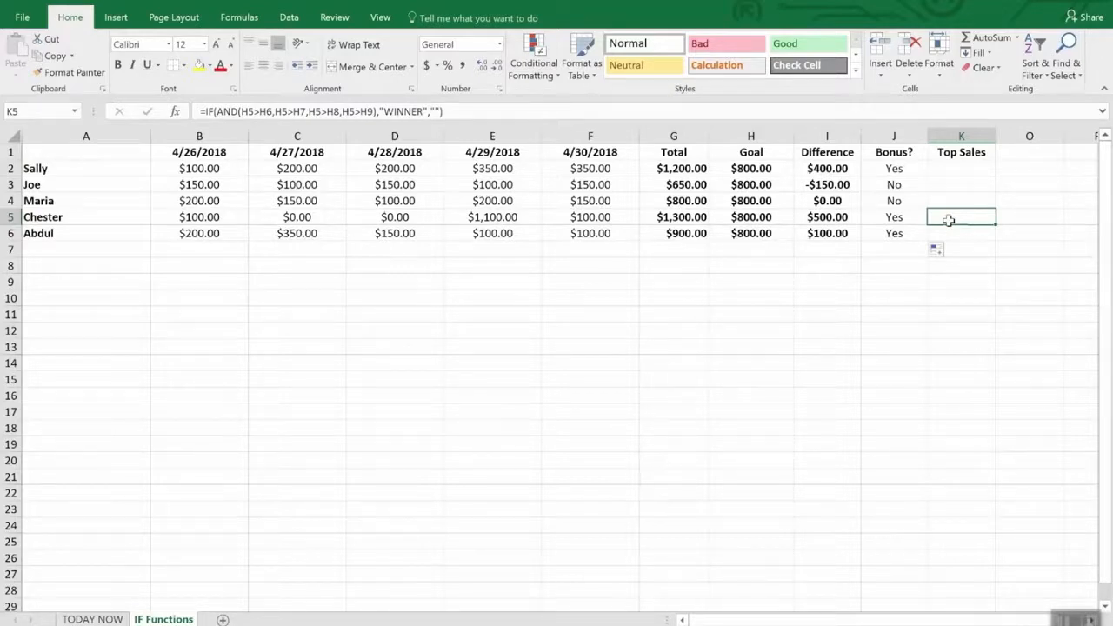
pyautogui.write('=')
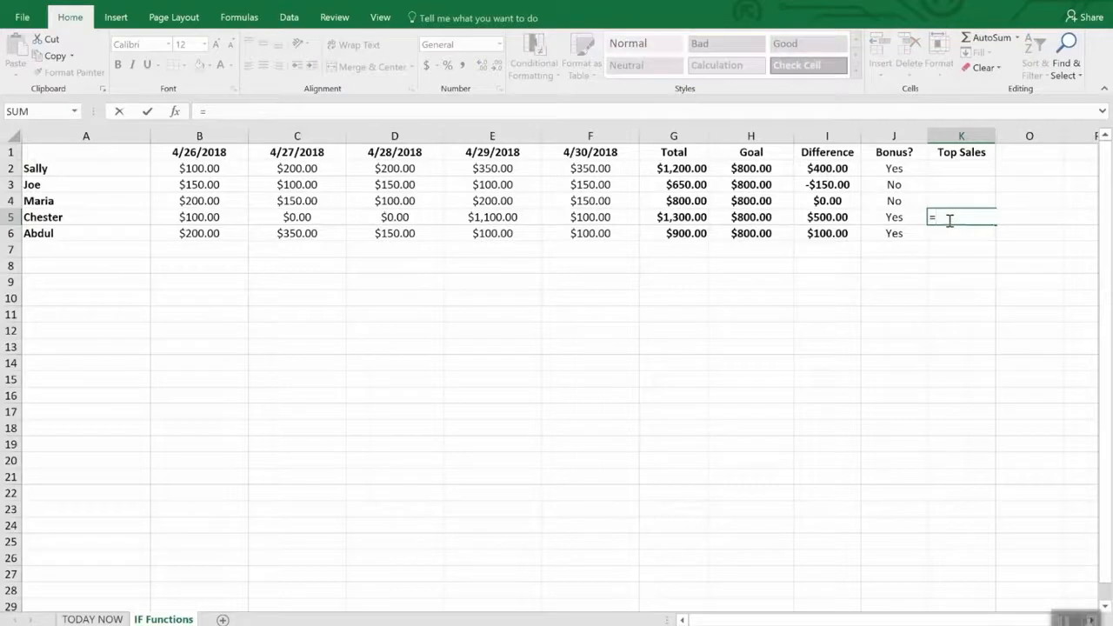
pyautogui.write('I')
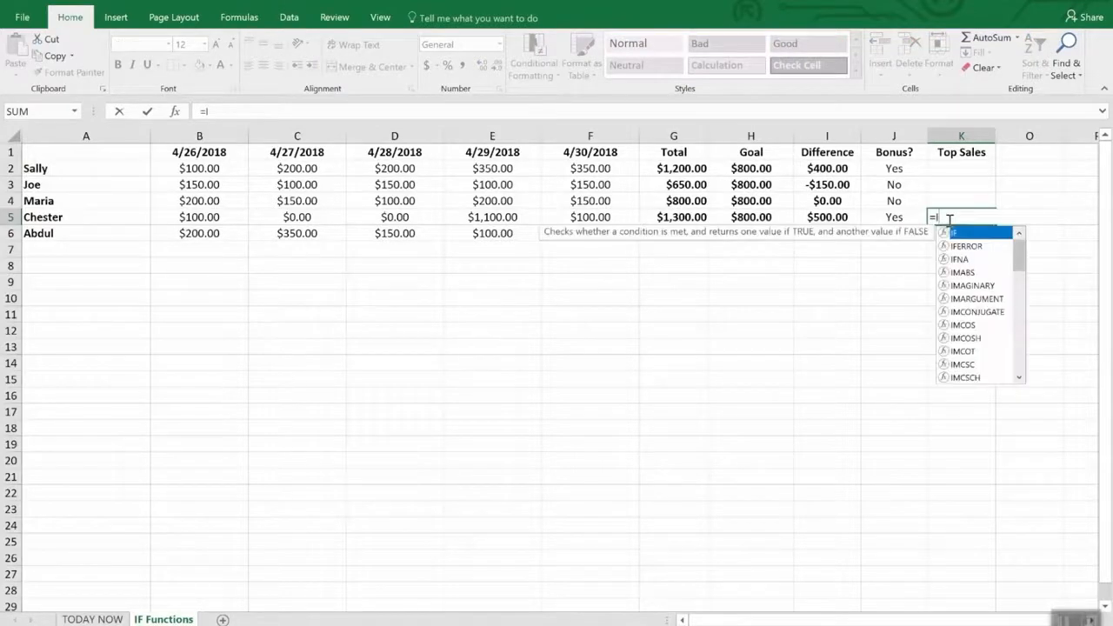
pyautogui.write('F(and(')
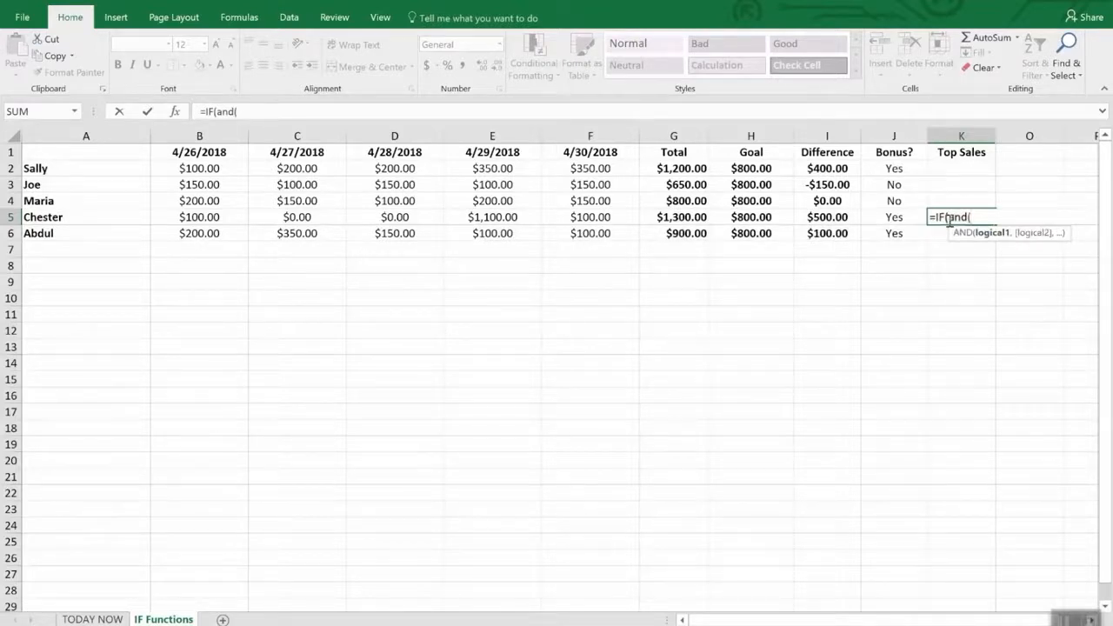
pyautogui.write('i')
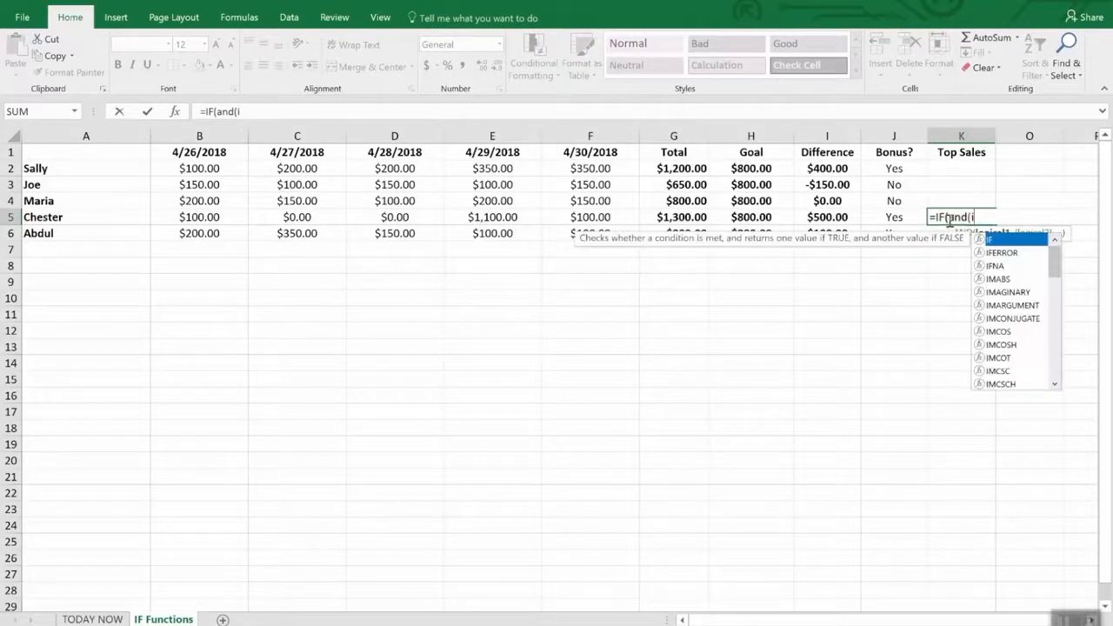
pyautogui.write('5>')
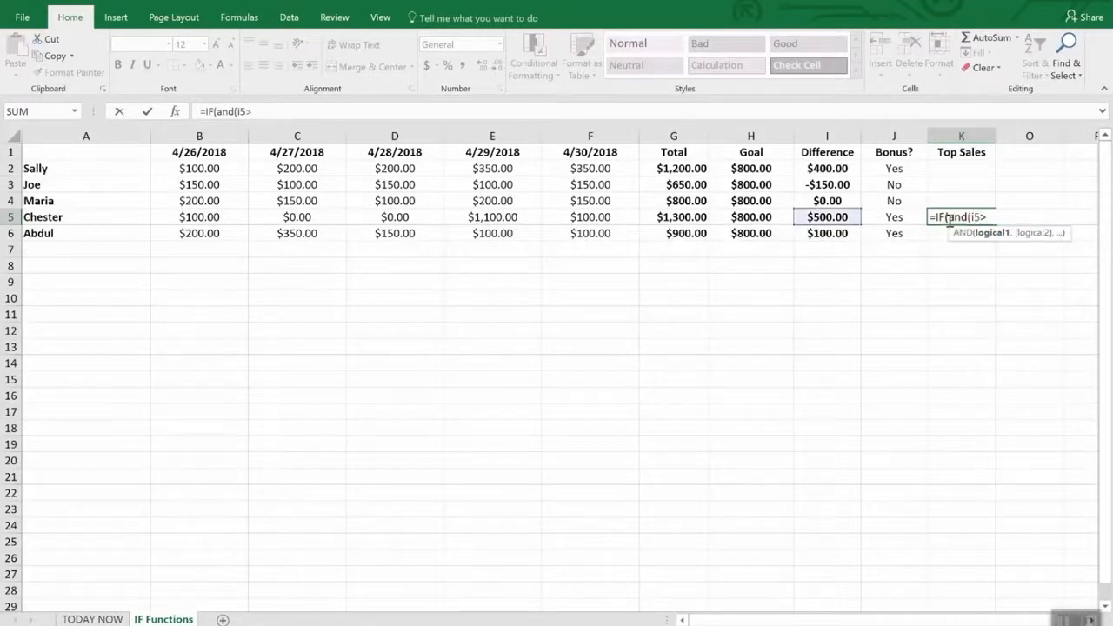
pyautogui.write('i2')
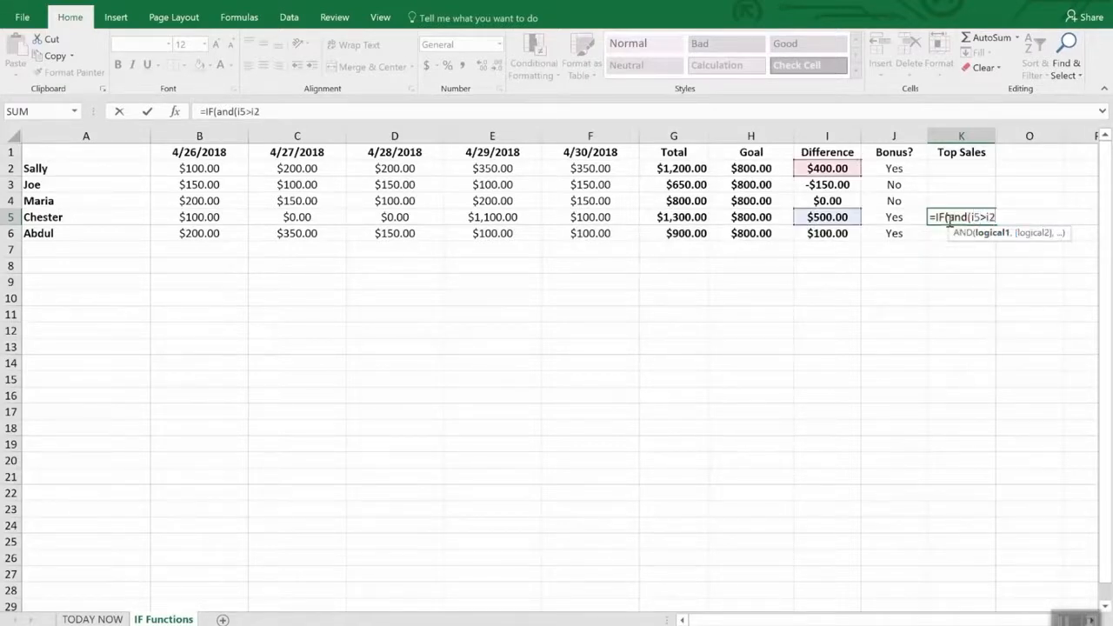
pyautogui.write(',I5')
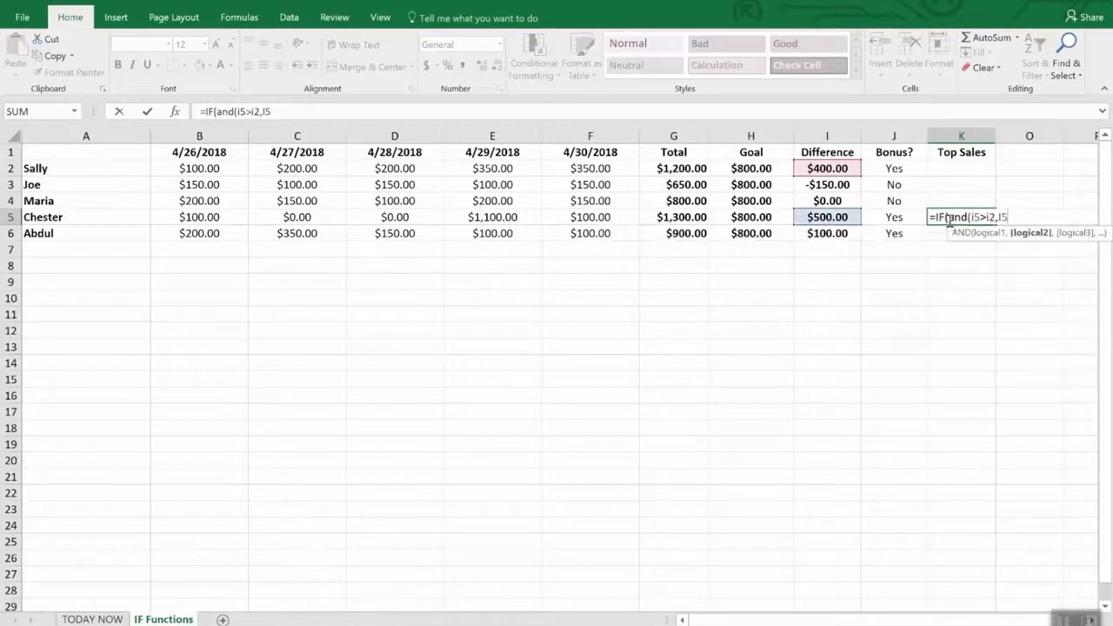
pyautogui.write('>i3,I')
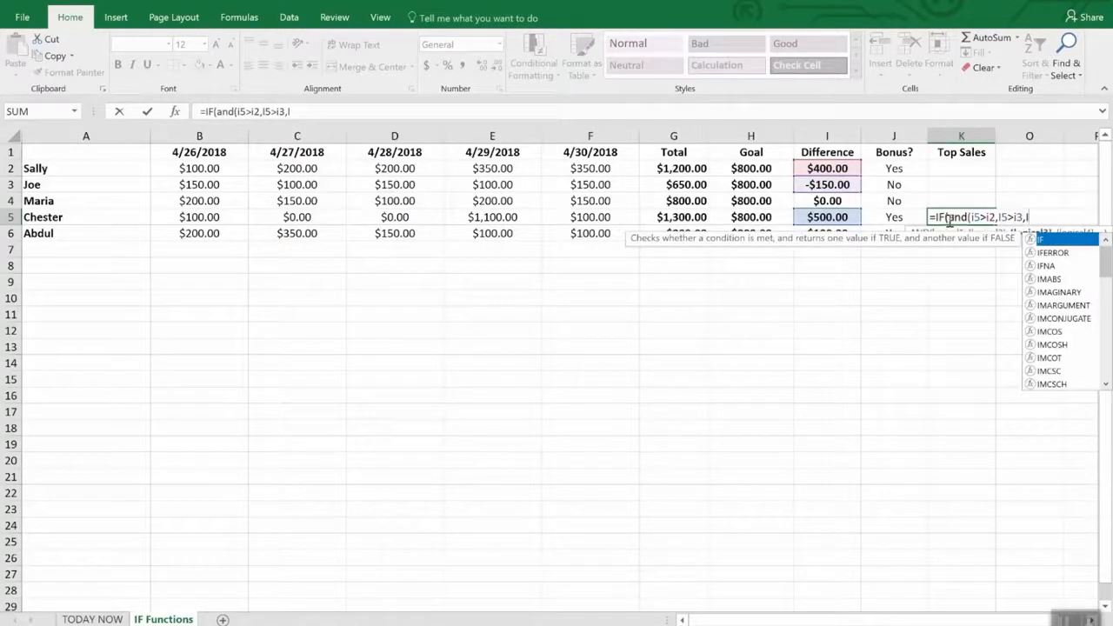
pyautogui.write('4')
pyautogui.press('BackSpace')
pyautogui.write('4>')
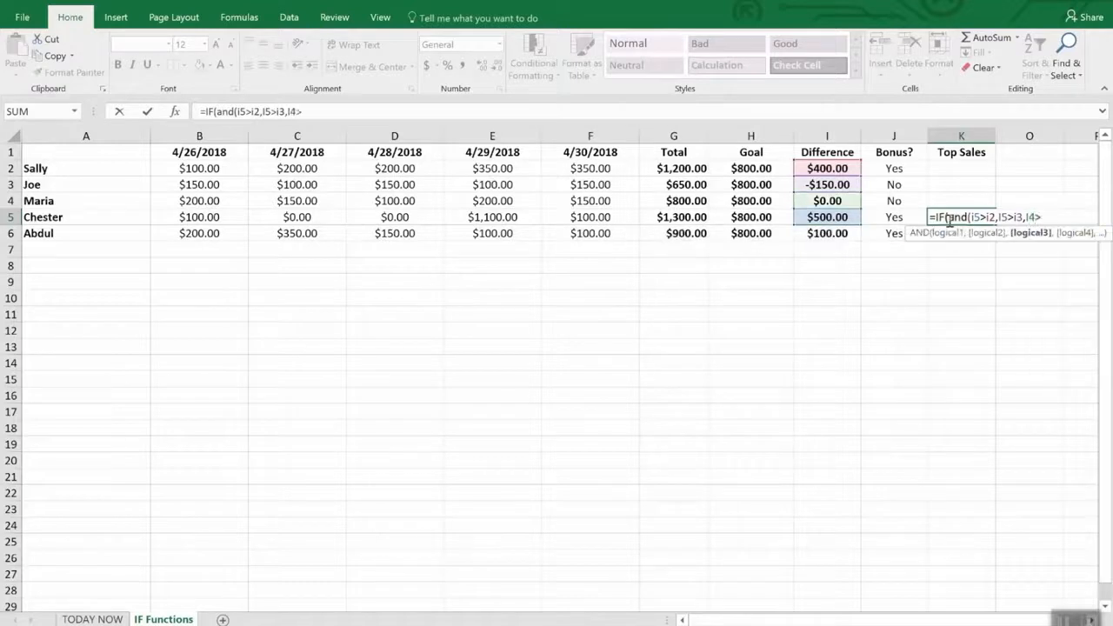
pyautogui.press('BackSpace')
pyautogui.press('BackSpace')
pyautogui.write('5')
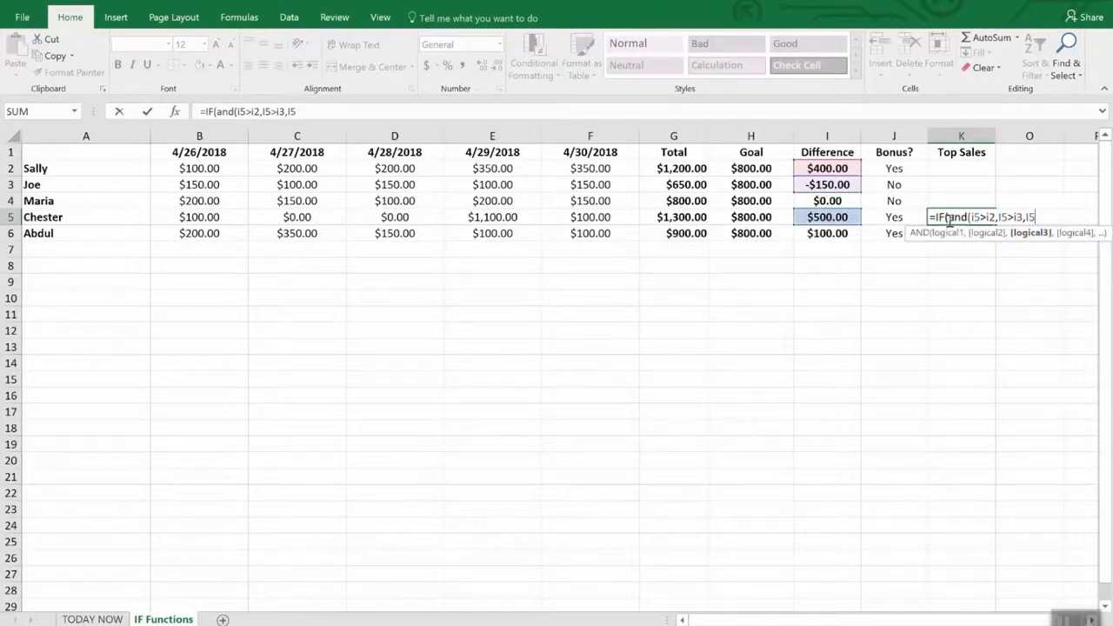
pyautogui.write('>i4)')
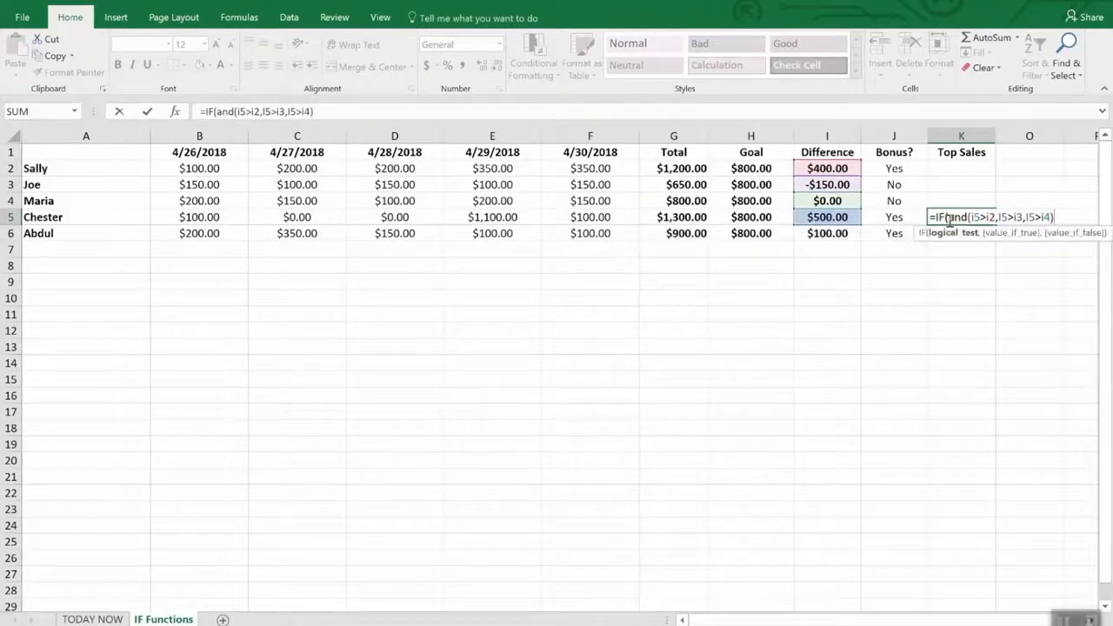
pyautogui.press('BackSpace')
pyautogui.write(',I5>')
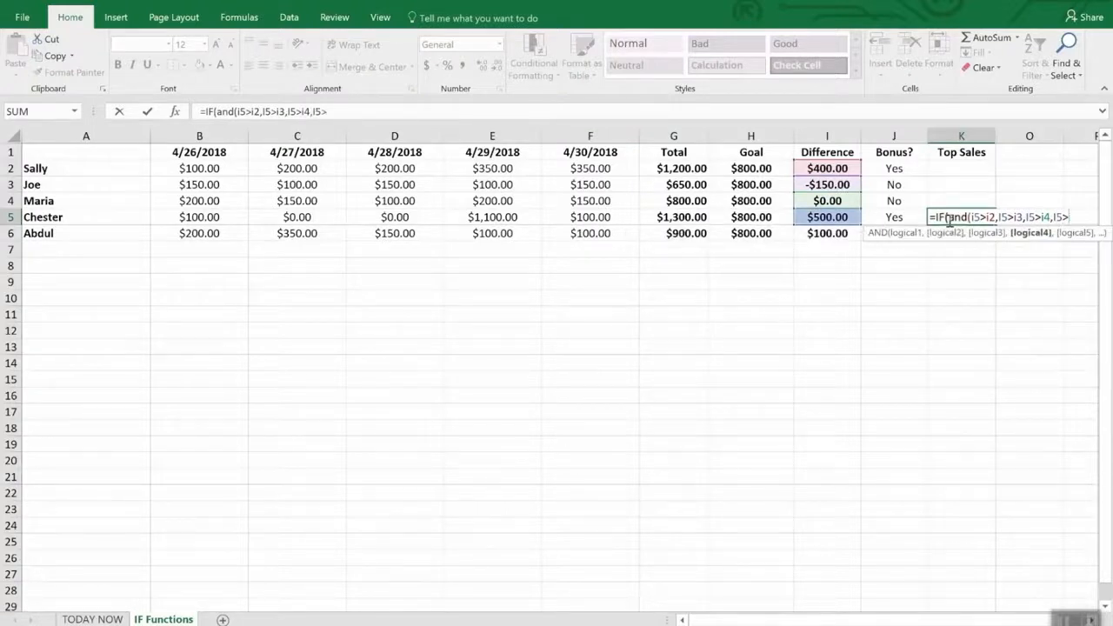
pyautogui.write('i')
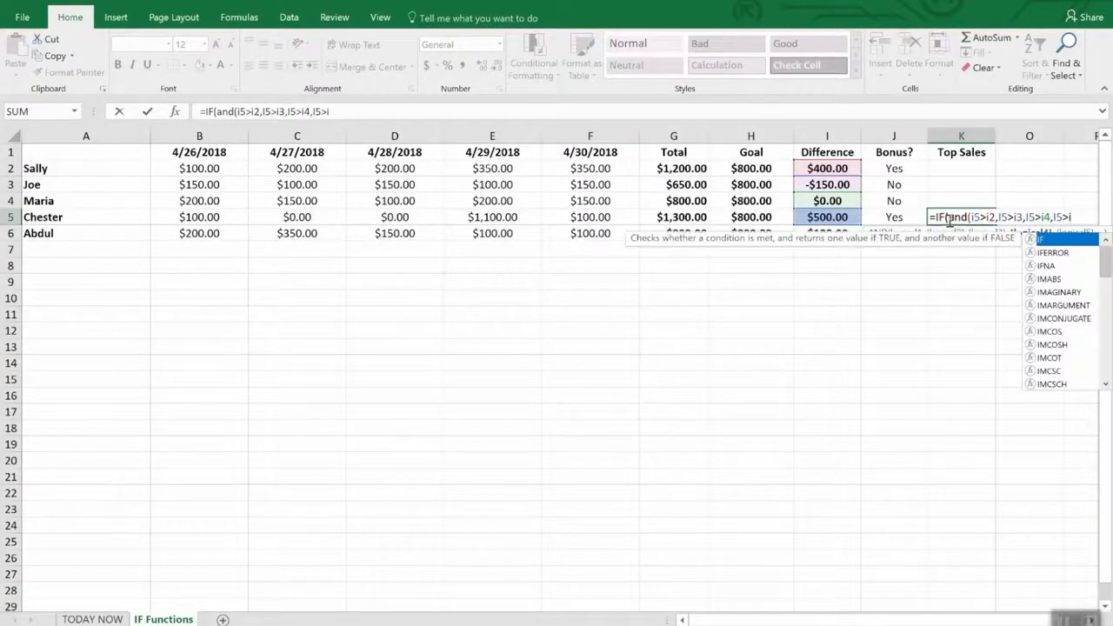
pyautogui.write('6),')
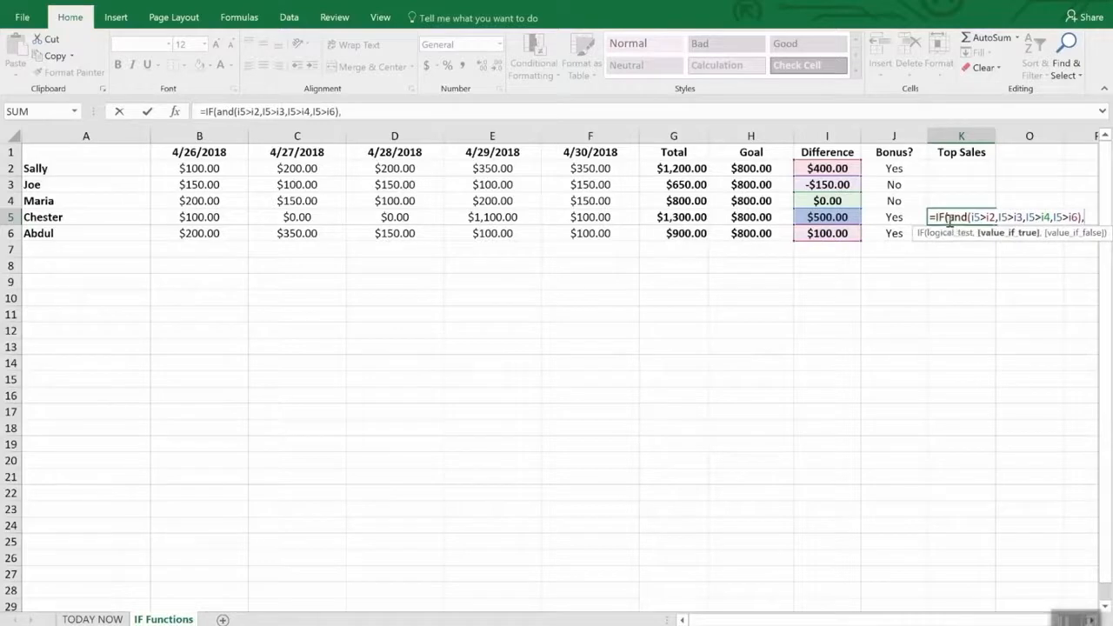
pyautogui.write('"WINNER",')
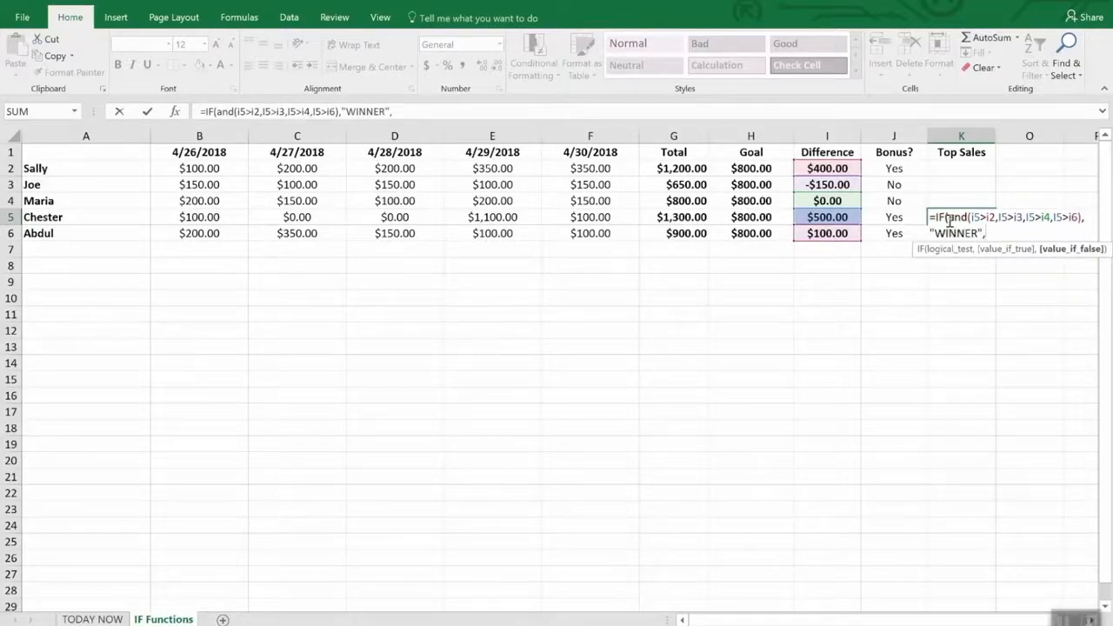
pyautogui.write('"")')
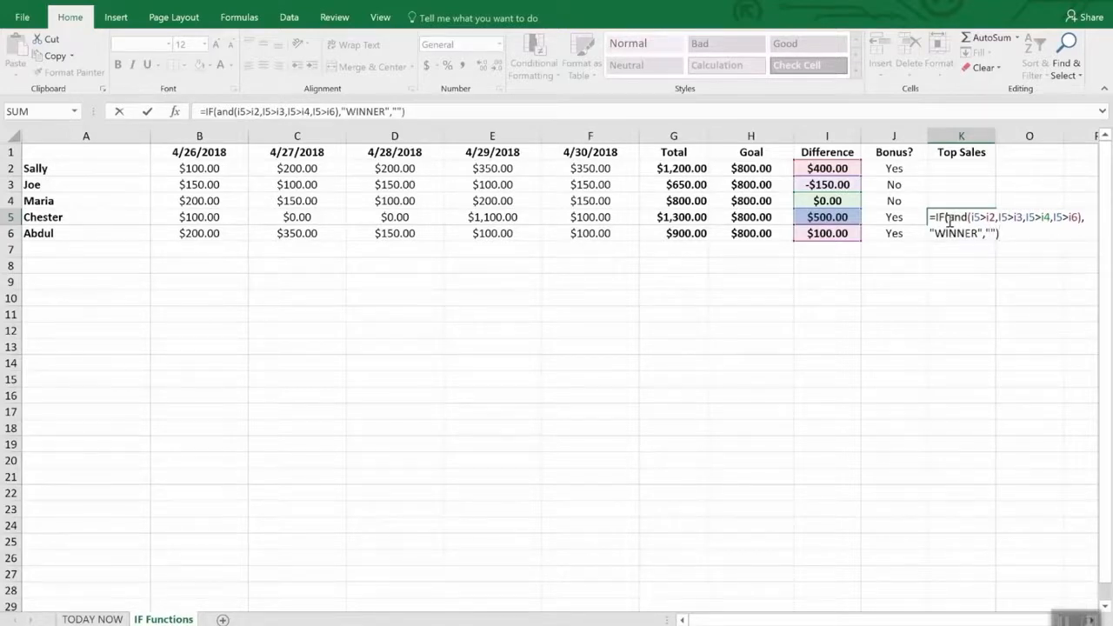
pyautogui.press('Return')
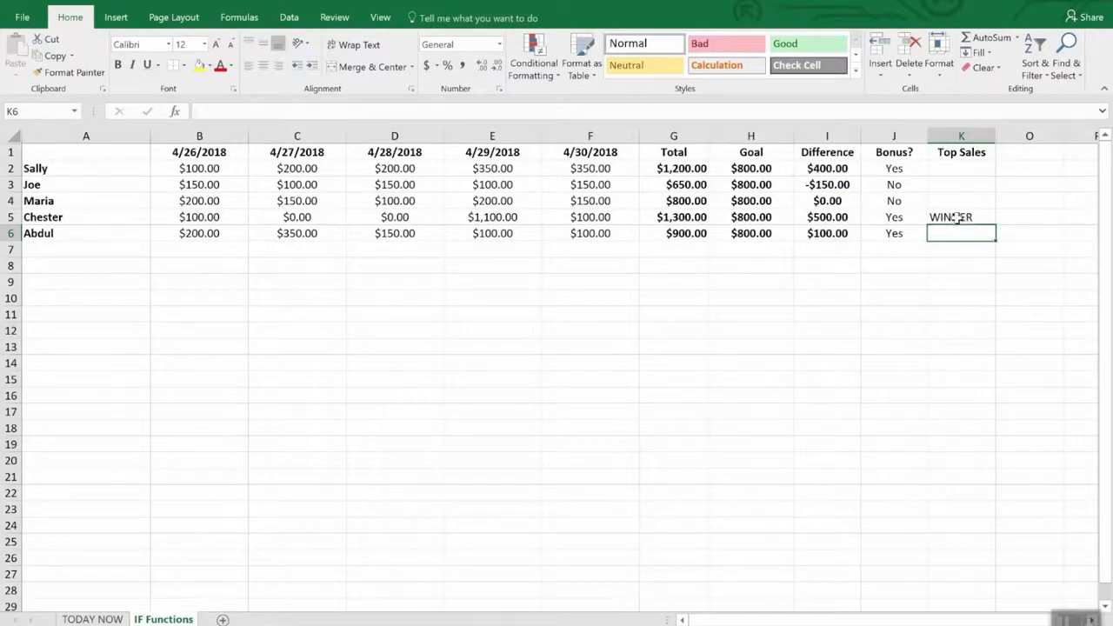
# Step: Unhide the hidden columns between K and O
pyautogui.moveTo(985, 135); pyautogui.dragTo(1009, 131)
pyautogui.rightClick(1010, 131)
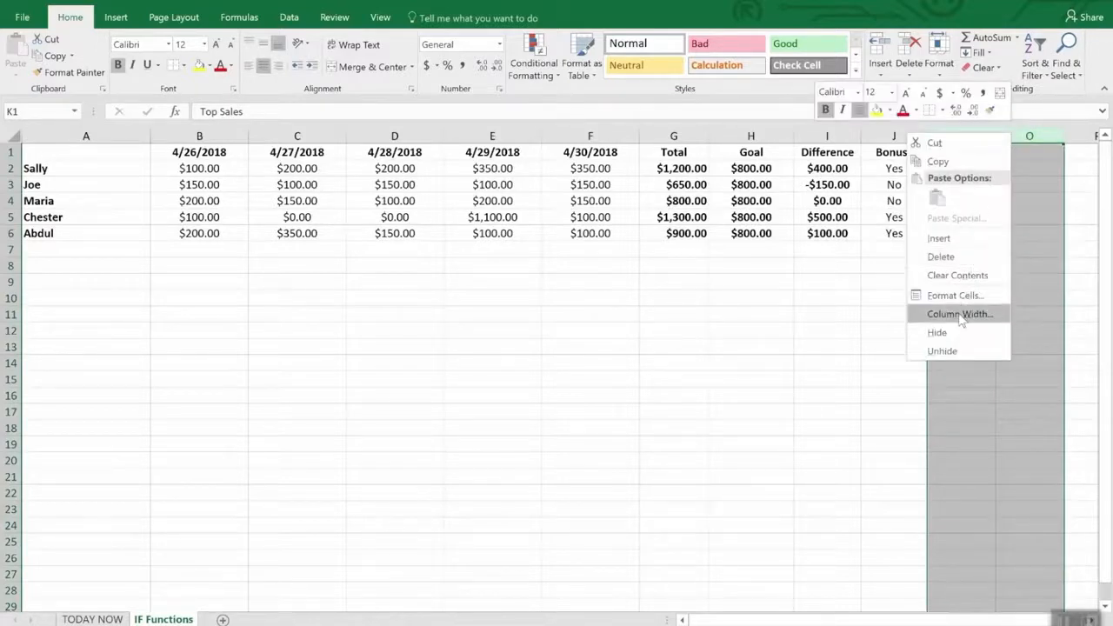
pyautogui.click(946, 351)
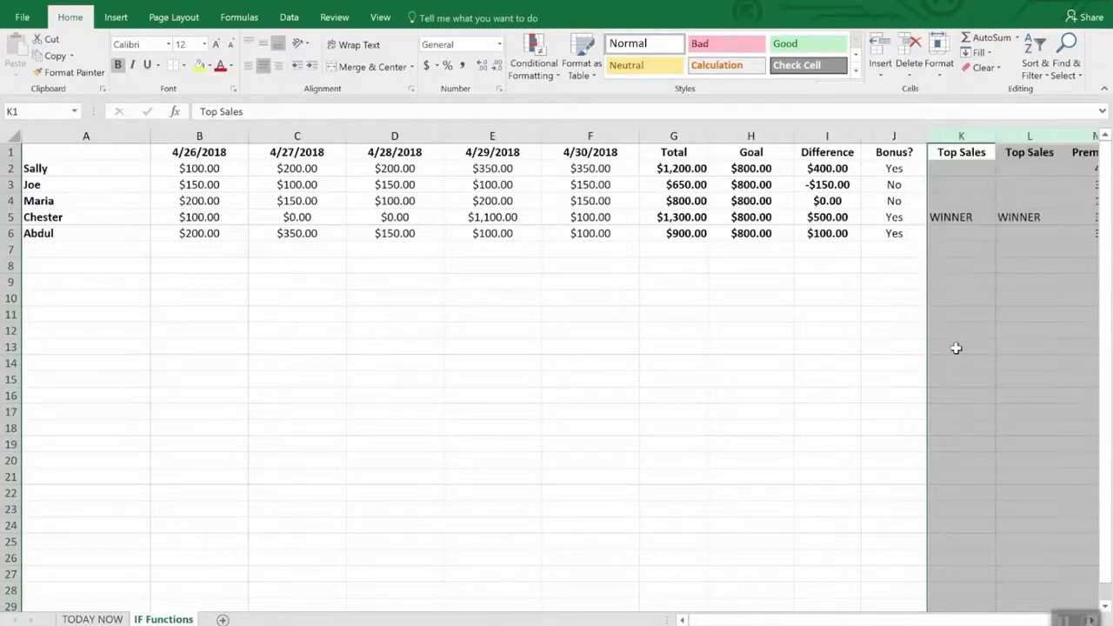
# Step: Compare the Top Sales formulas in K5 and L2 of the two Top Sales columns
pyautogui.click(1013, 279)
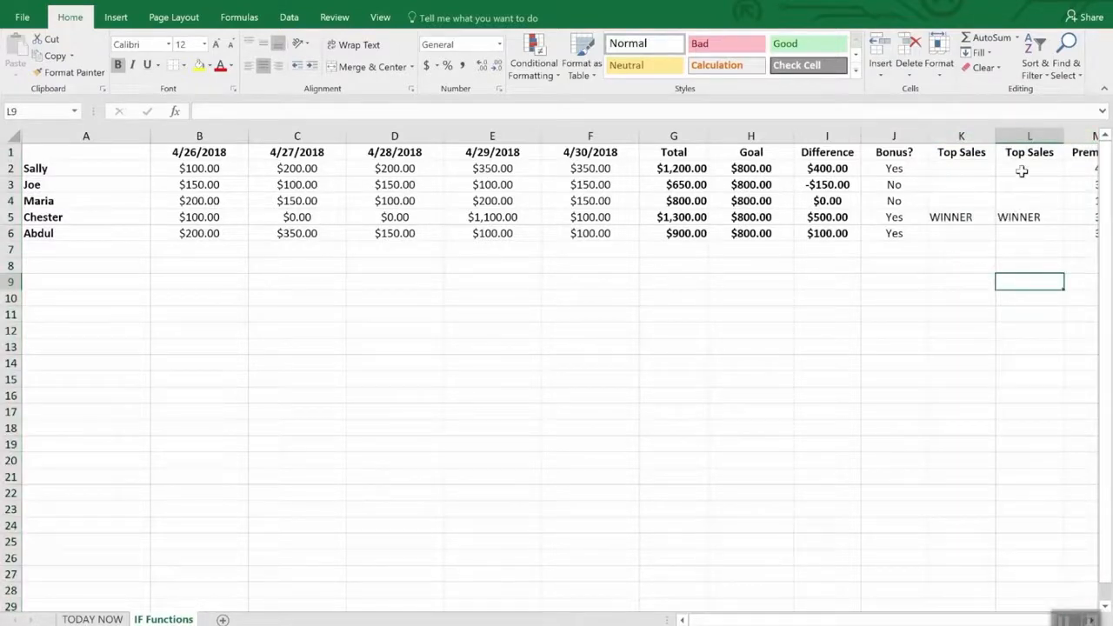
pyautogui.click(1022, 168)
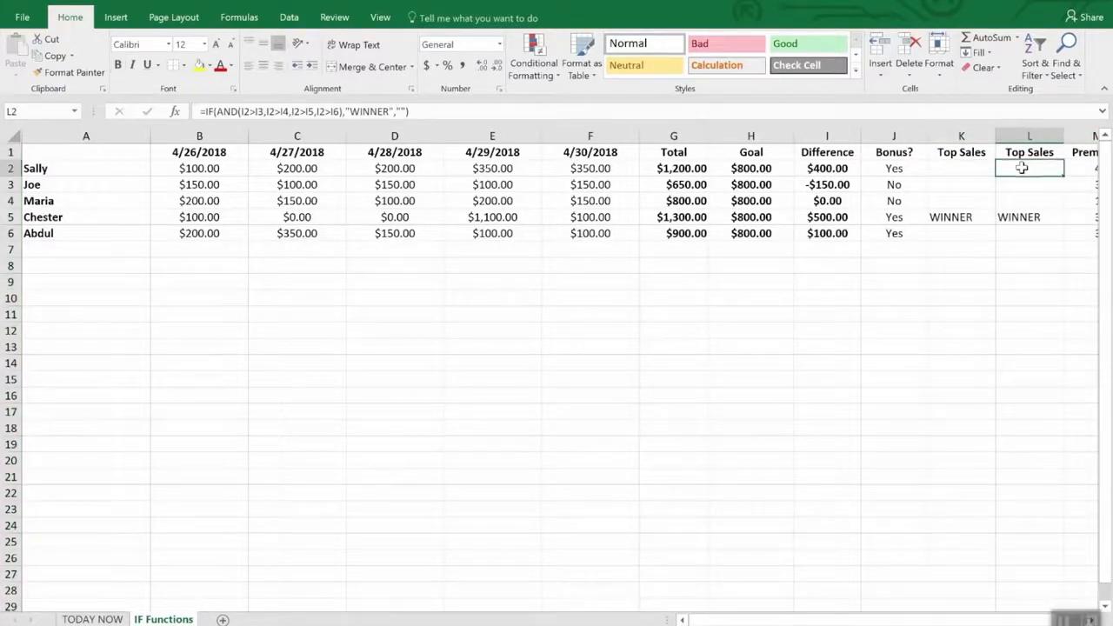
pyautogui.click(974, 218)
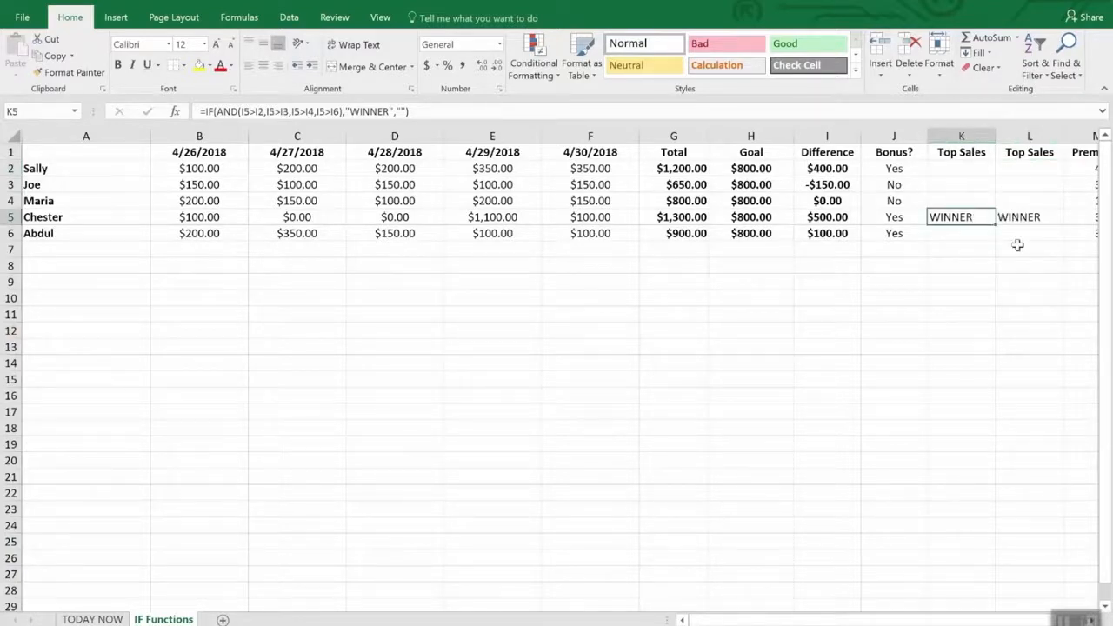
pyautogui.click(1024, 169)
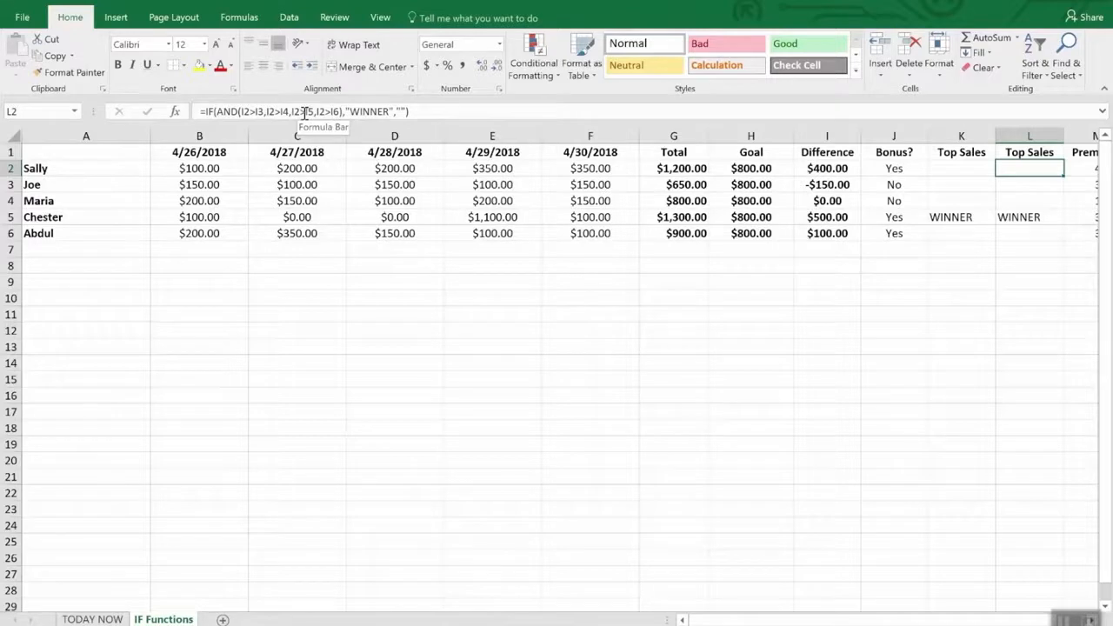
pyautogui.click(1014, 183)
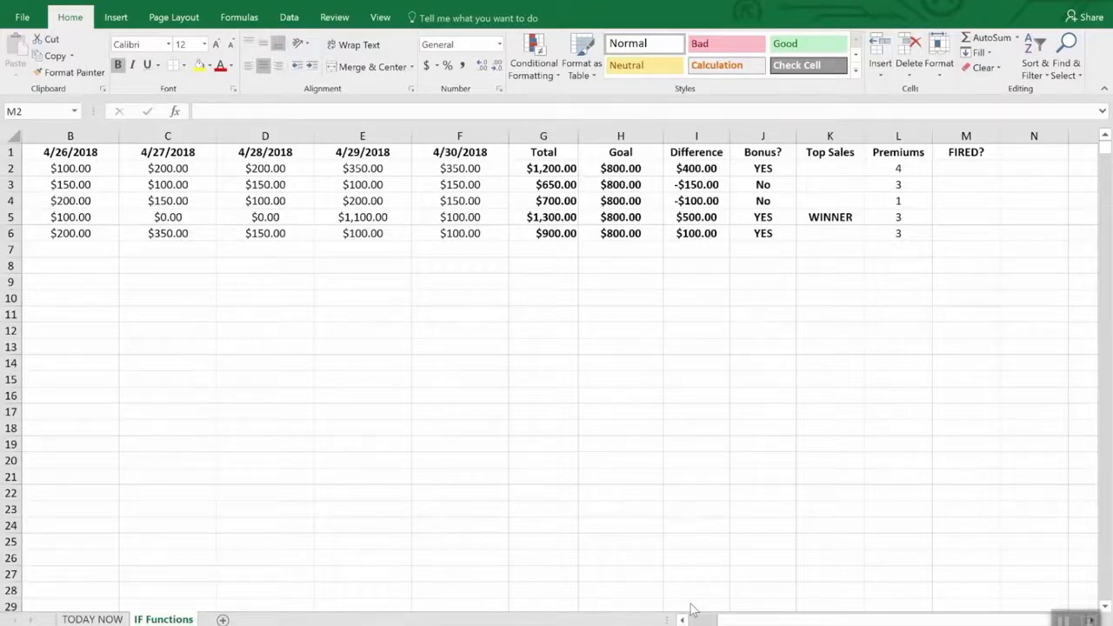
# Step: Enter the formula =IF(OR(I2>=0,L2>2),"Safe","FIRED") in cell M2 of the FIRED? column
pyautogui.click(972, 173)
pyautogui.write('=')
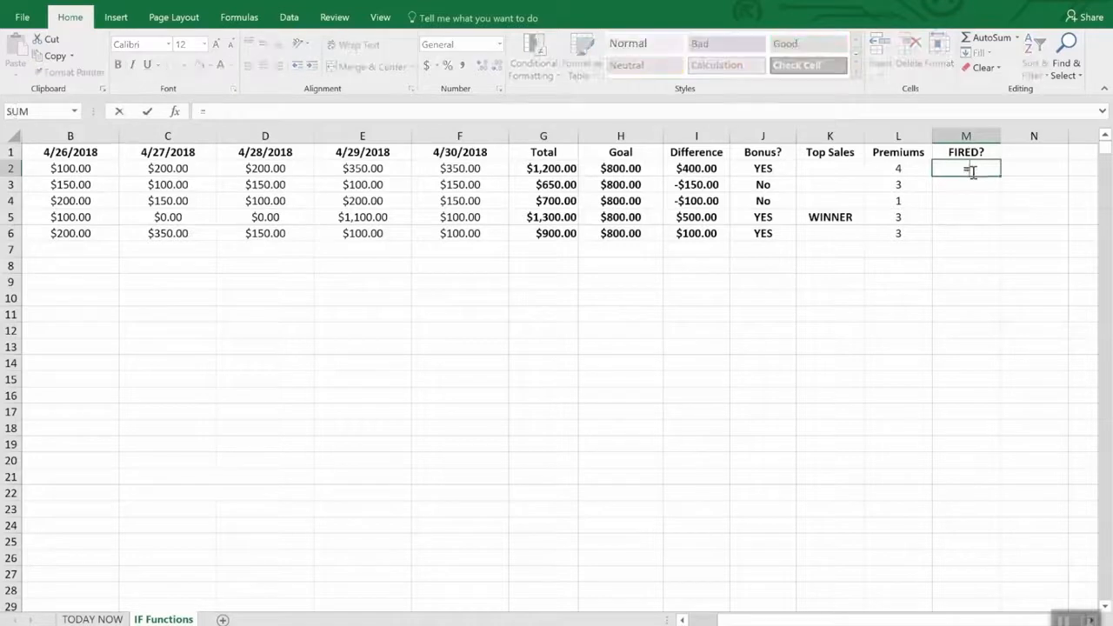
pyautogui.write('if9or')
pyautogui.press('BackSpace')
pyautogui.press('BackSpace')
pyautogui.press('BackSpace')
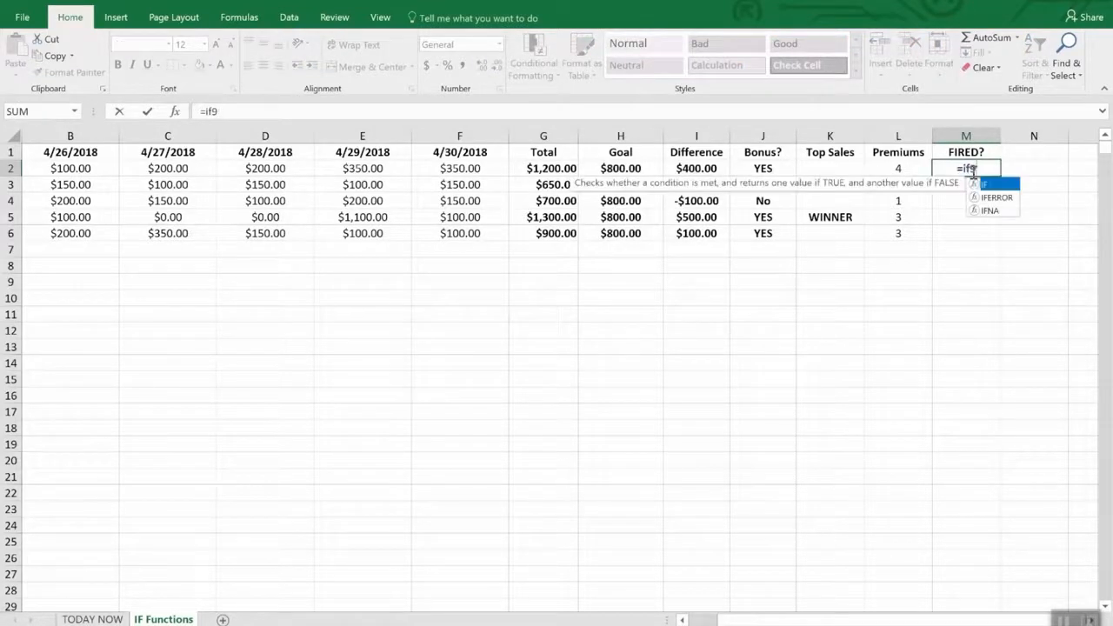
pyautogui.write('(or')
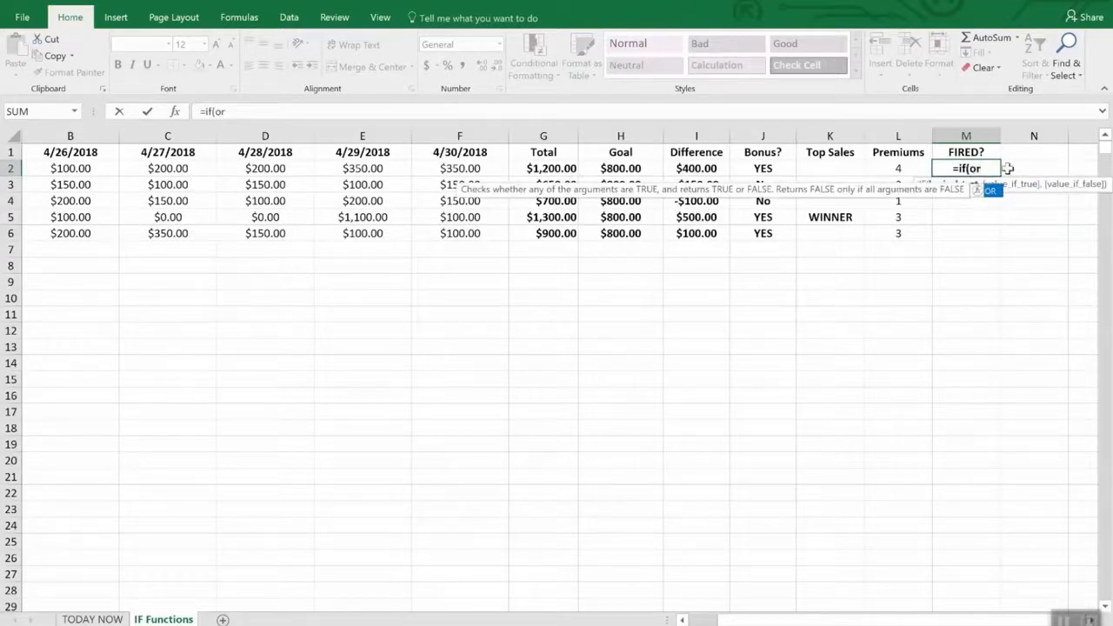
pyautogui.write('(')
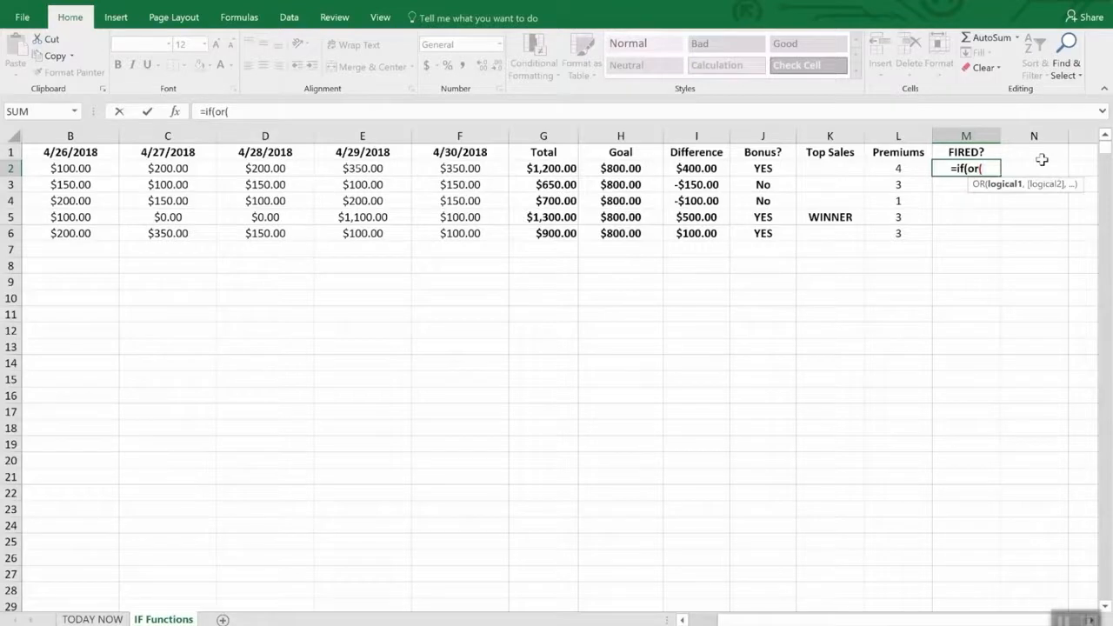
pyautogui.write('i2')
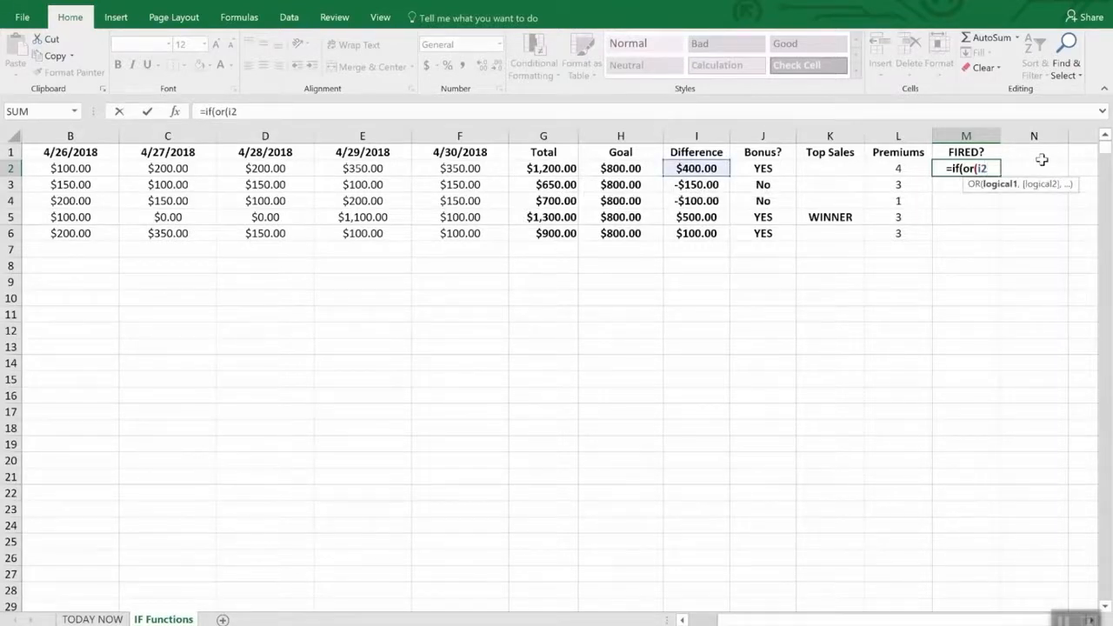
pyautogui.write('>')
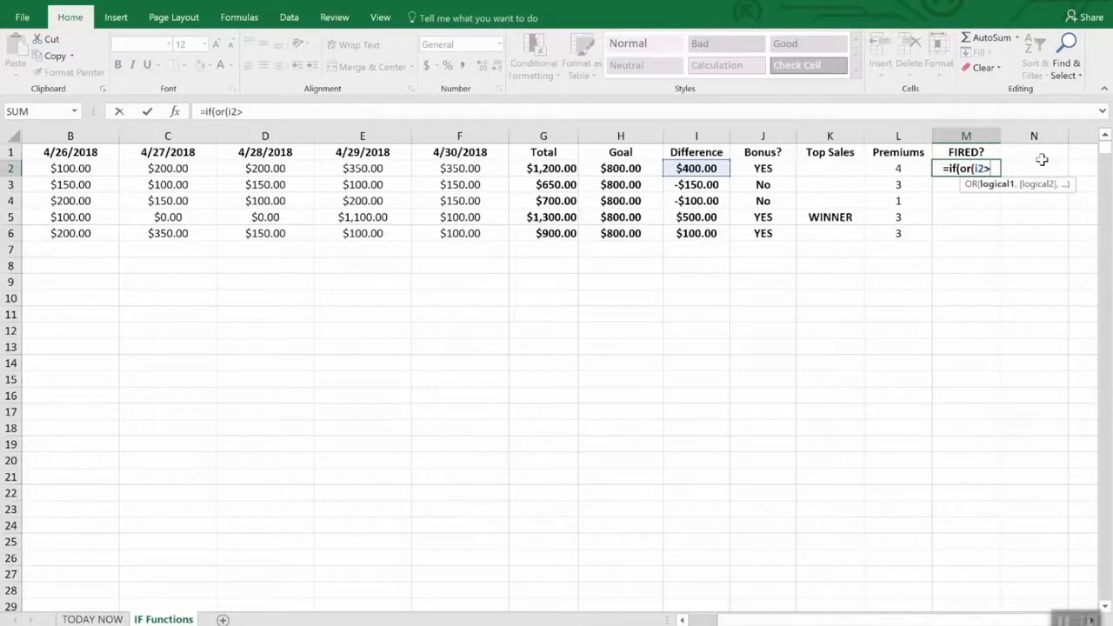
pyautogui.write('=')
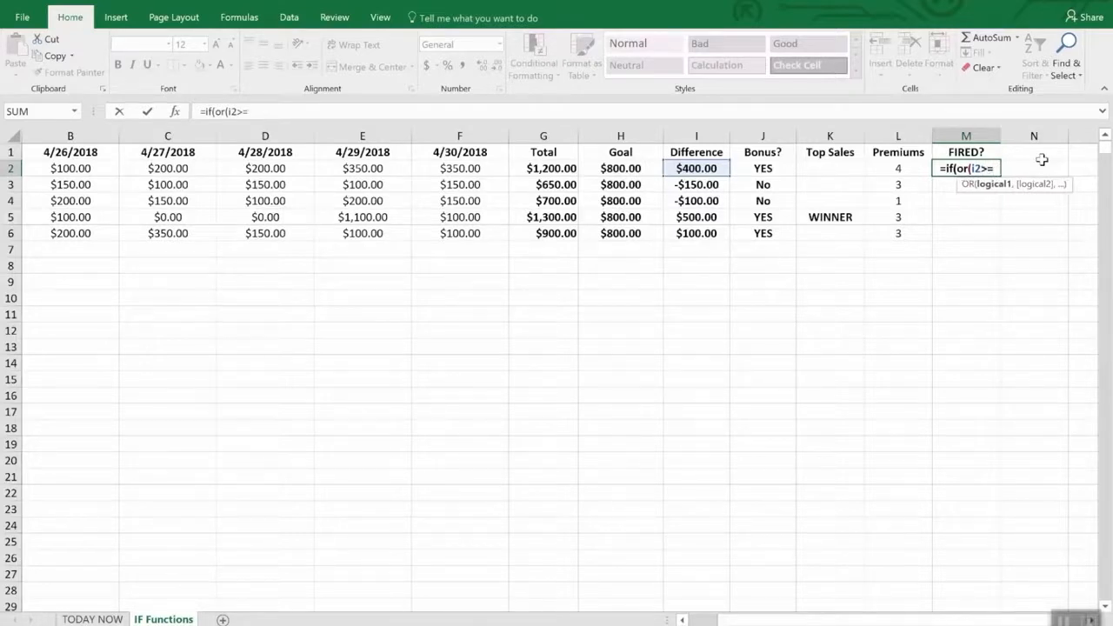
pyautogui.write('0,')
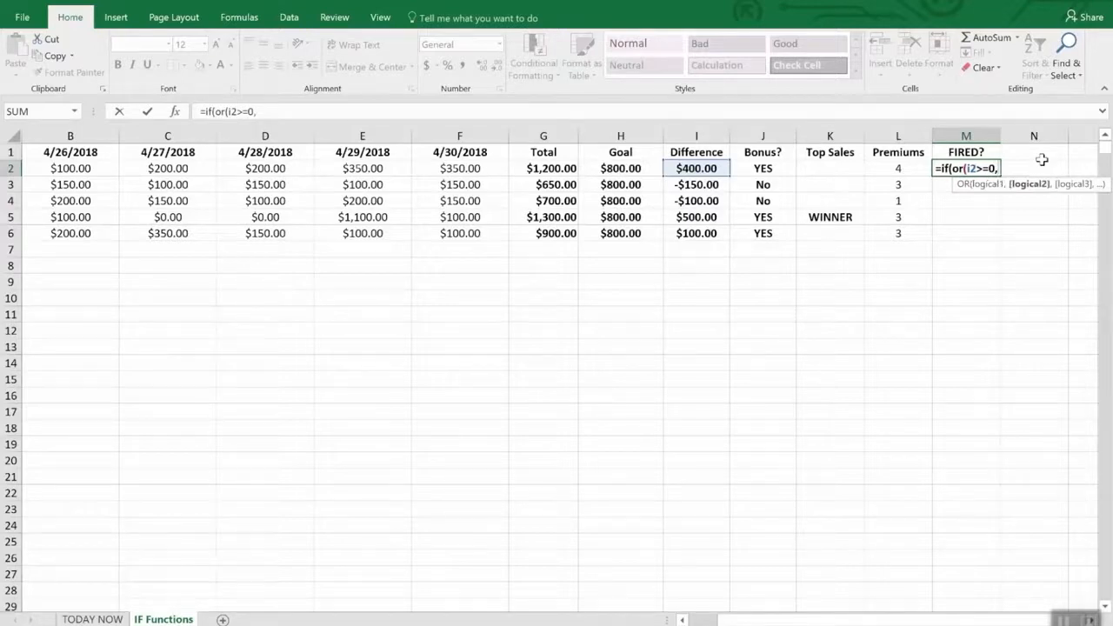
pyautogui.write('l2')
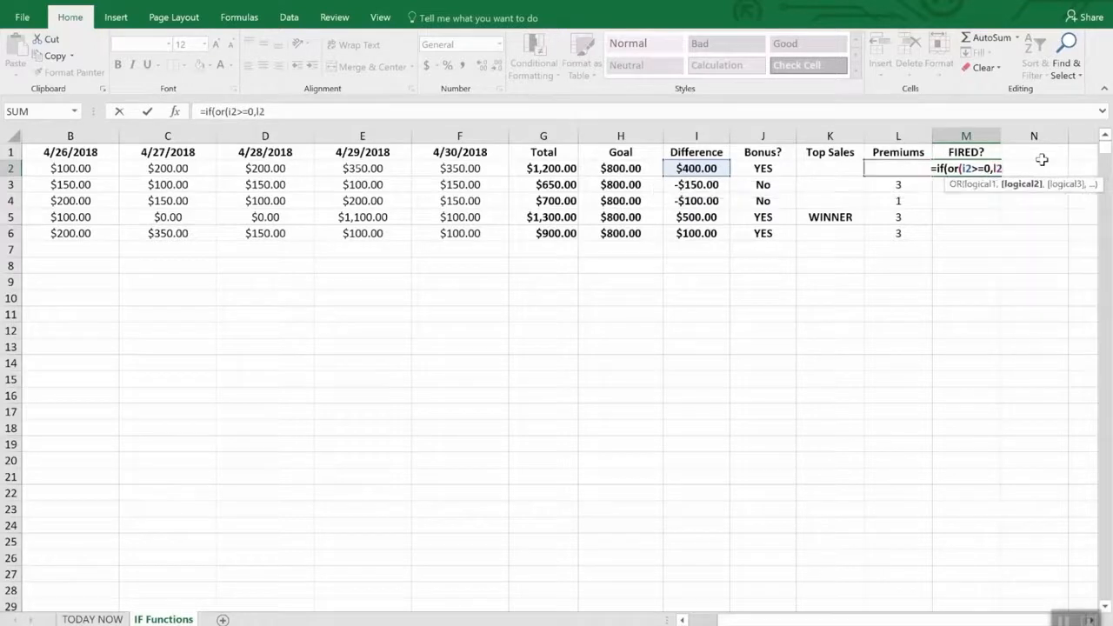
pyautogui.write('>2)')
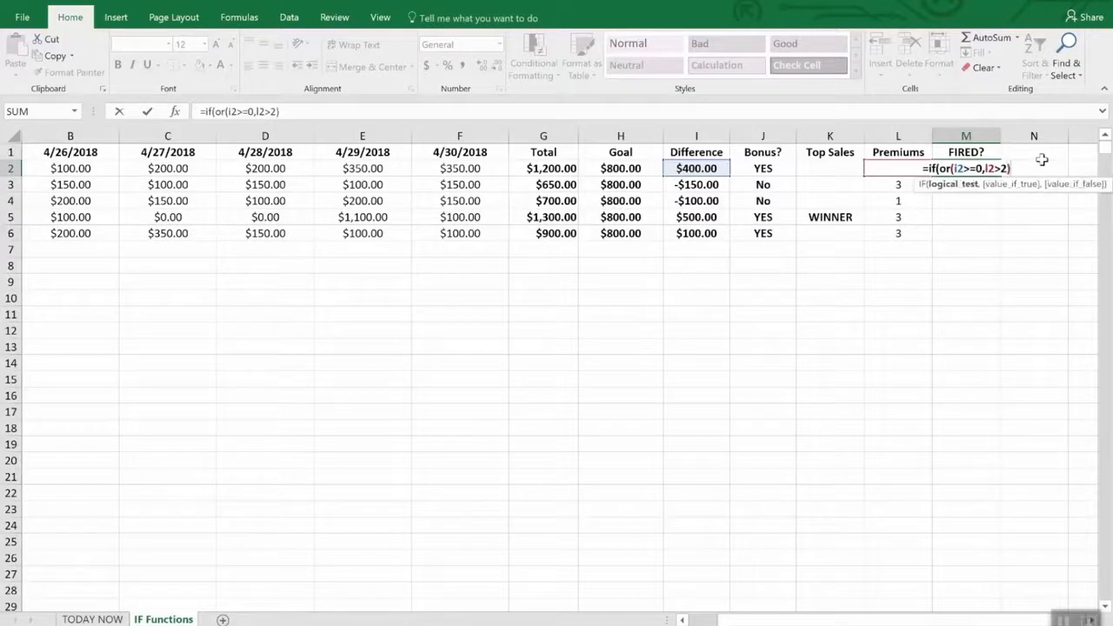
pyautogui.write(',"')
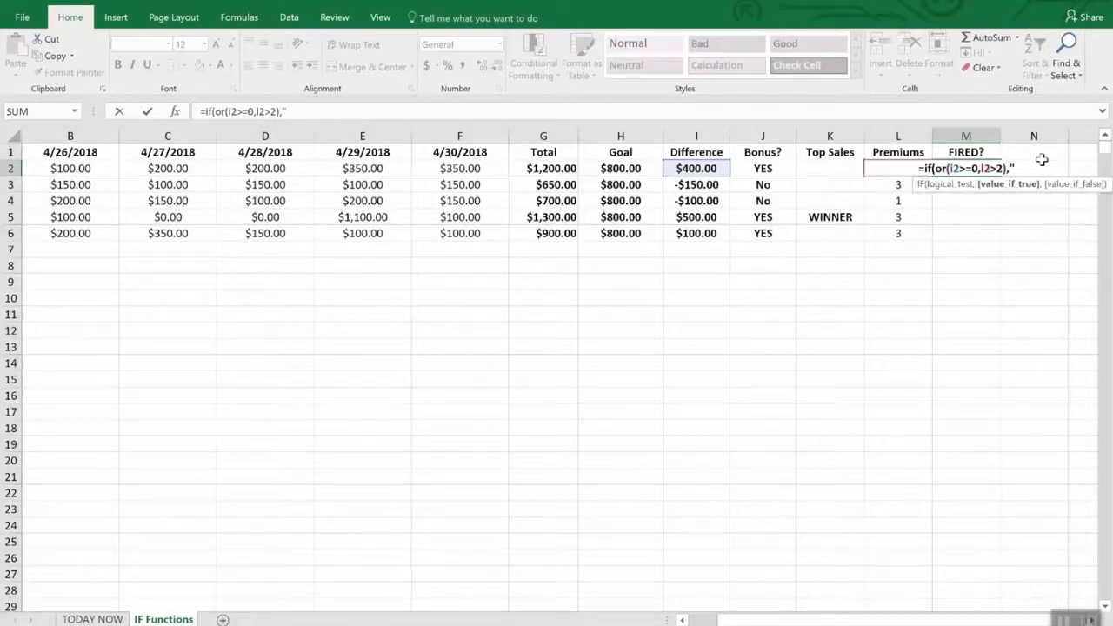
pyautogui.write('Safe')
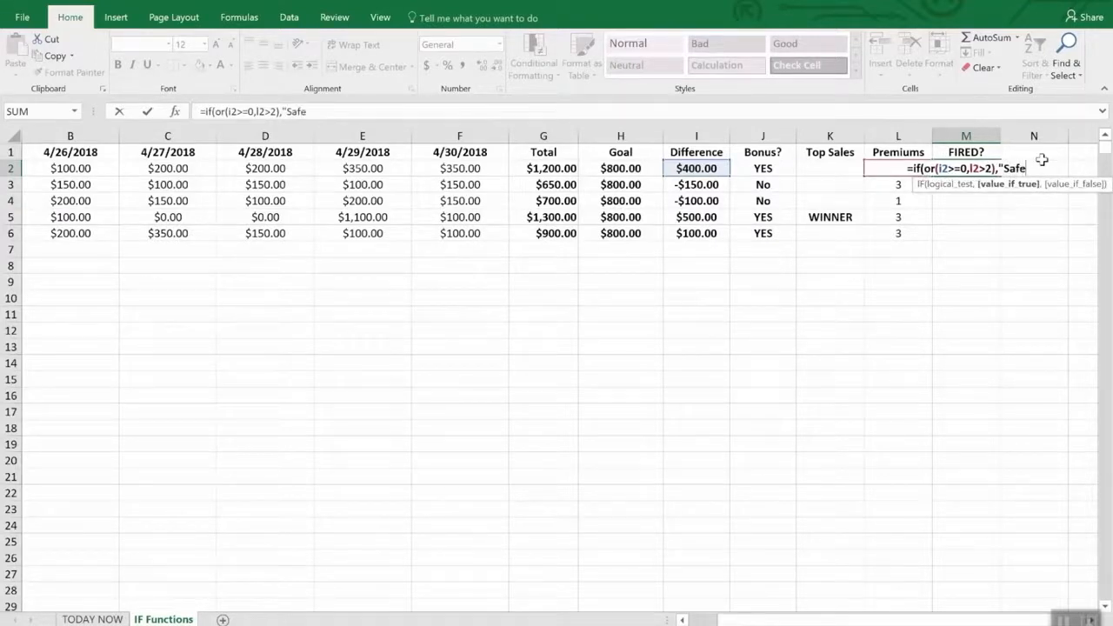
pyautogui.write('","')
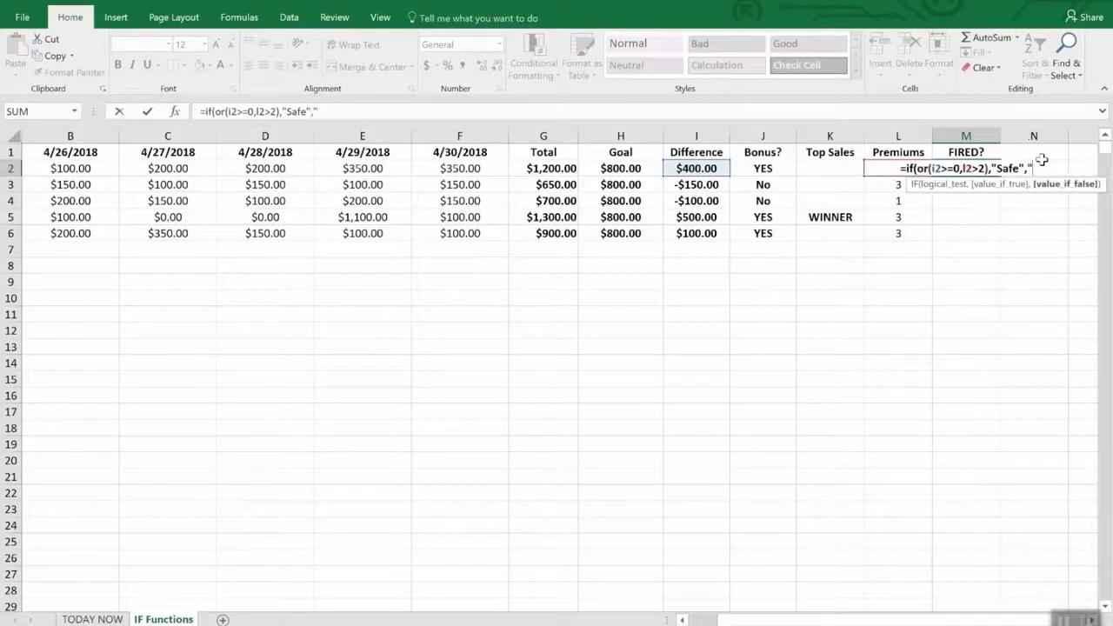
pyautogui.write('FIRED"')
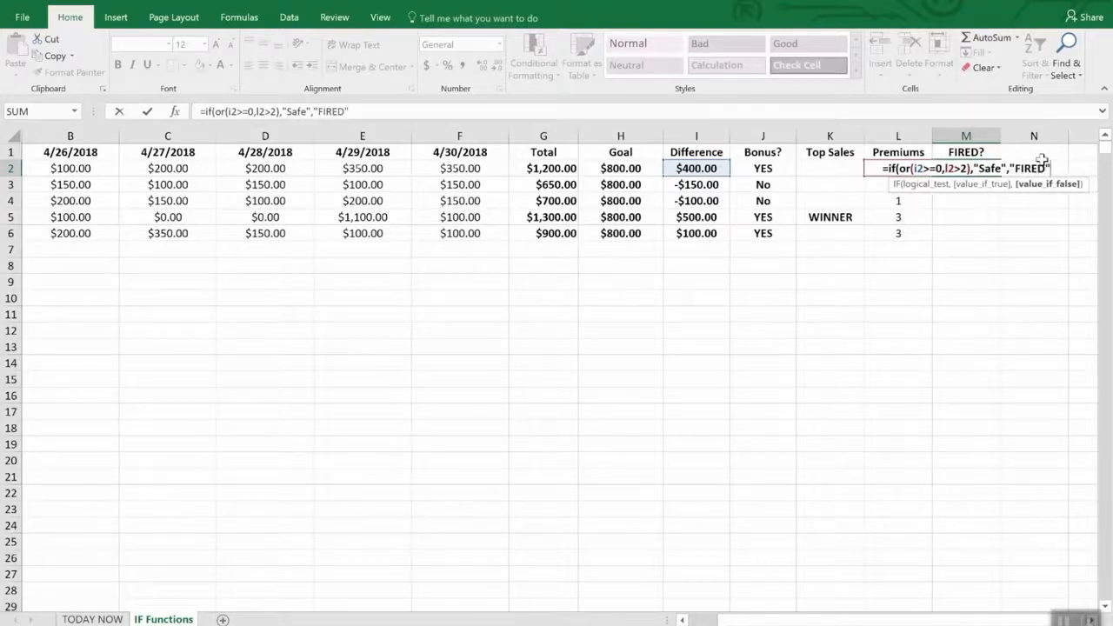
pyautogui.press('Return')
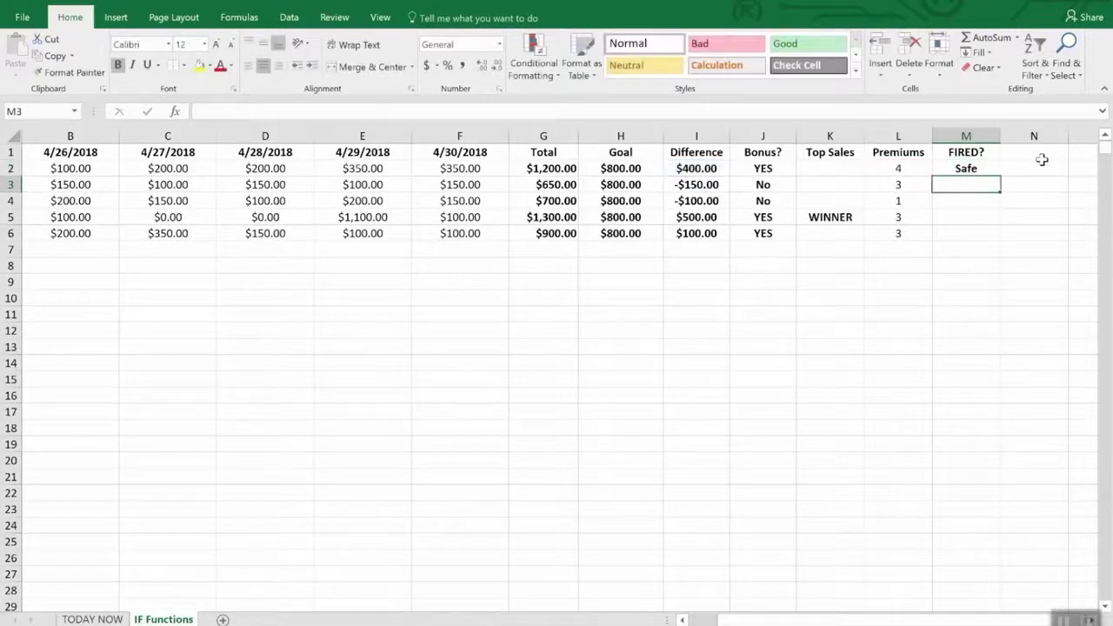
# Step: Fill the FIRED? formula from M2 down through M6 and check the Difference and Premiums cells in row 4
pyautogui.press('Down')
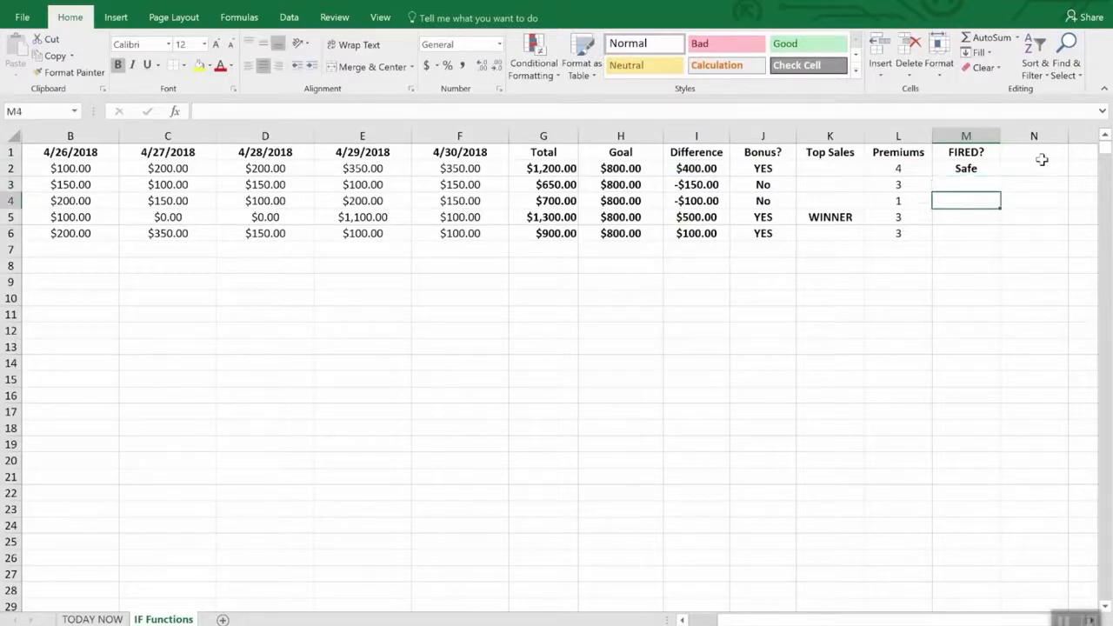
pyautogui.press('Up')
pyautogui.press('Up')
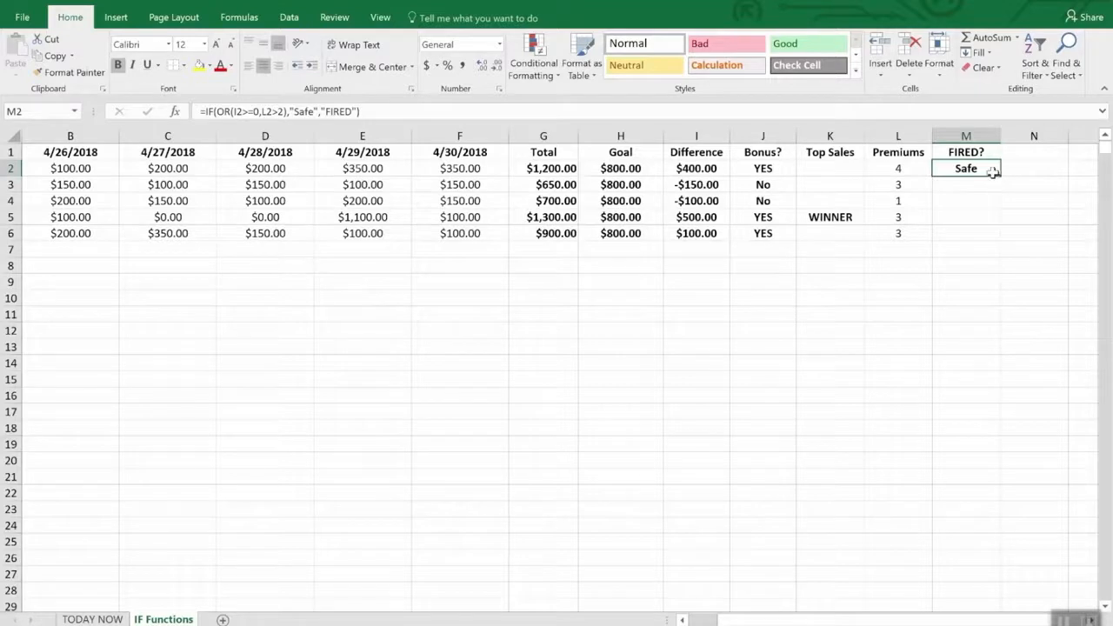
pyautogui.moveTo(1001, 175); pyautogui.dragTo(997, 237)
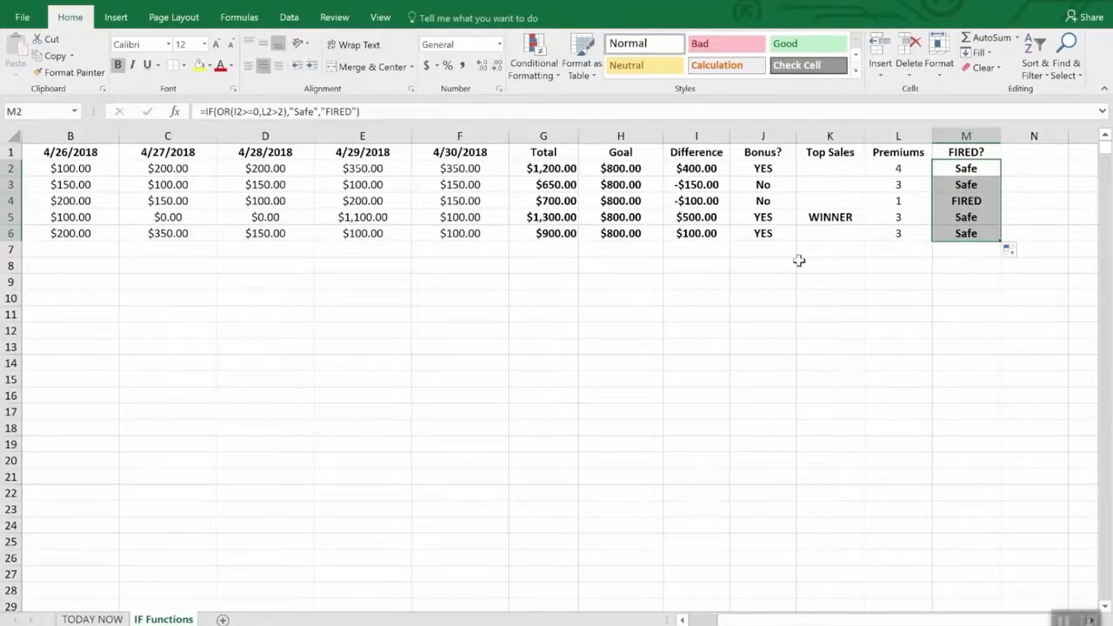
pyautogui.click(687, 201)
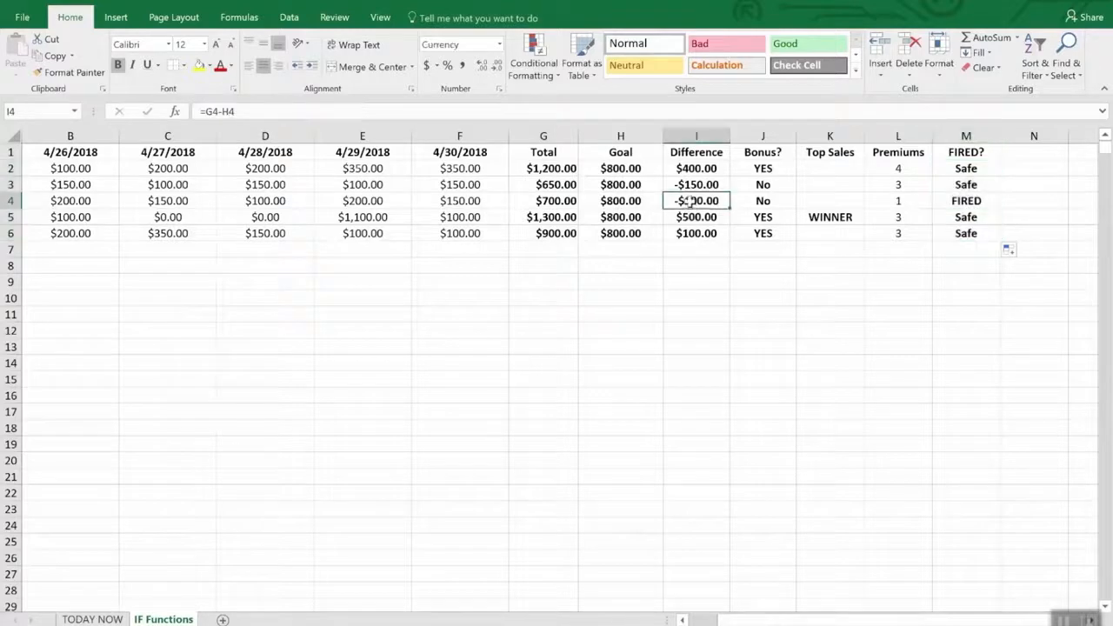
pyautogui.click(902, 200)
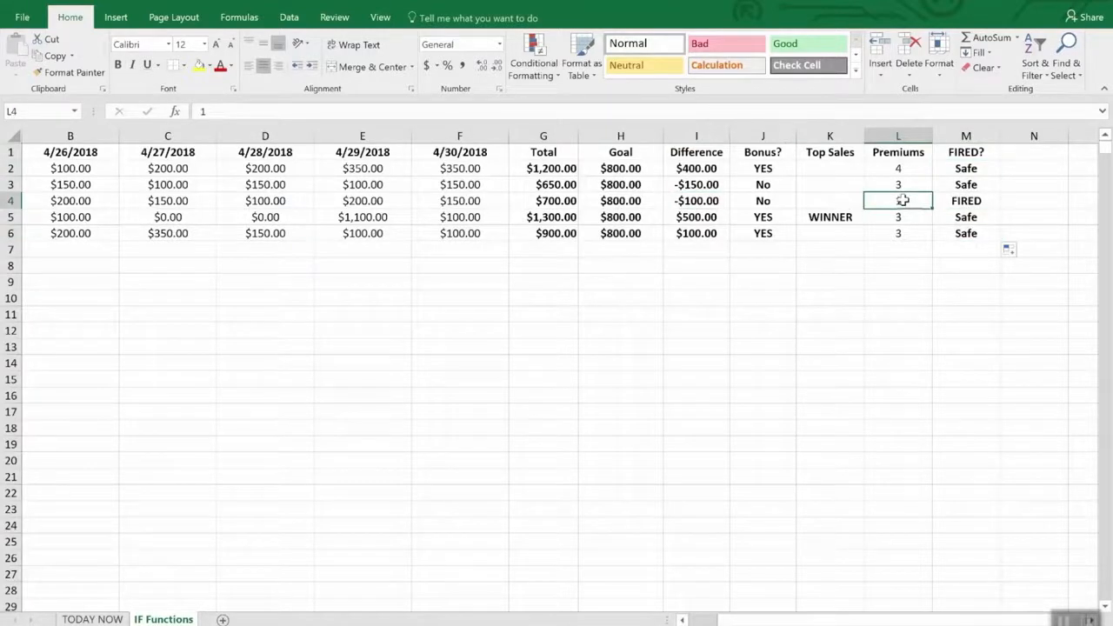